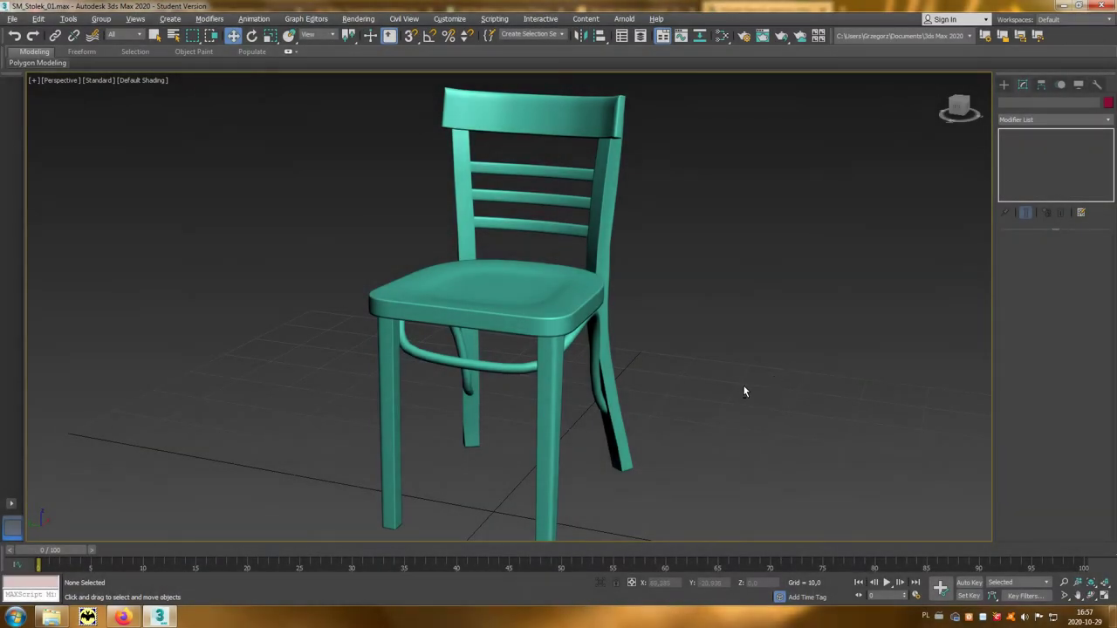
# - Draw a tall 3.479 × 3.023 × 25.978 box from the front leg's foot to the seat and fit it onto the leg
pyautogui.keyDown('alt'); pyautogui.moveTo(744, 392); pyautogui.dragTo(841, 371, button='middle'); pyautogui.keyUp('alt')
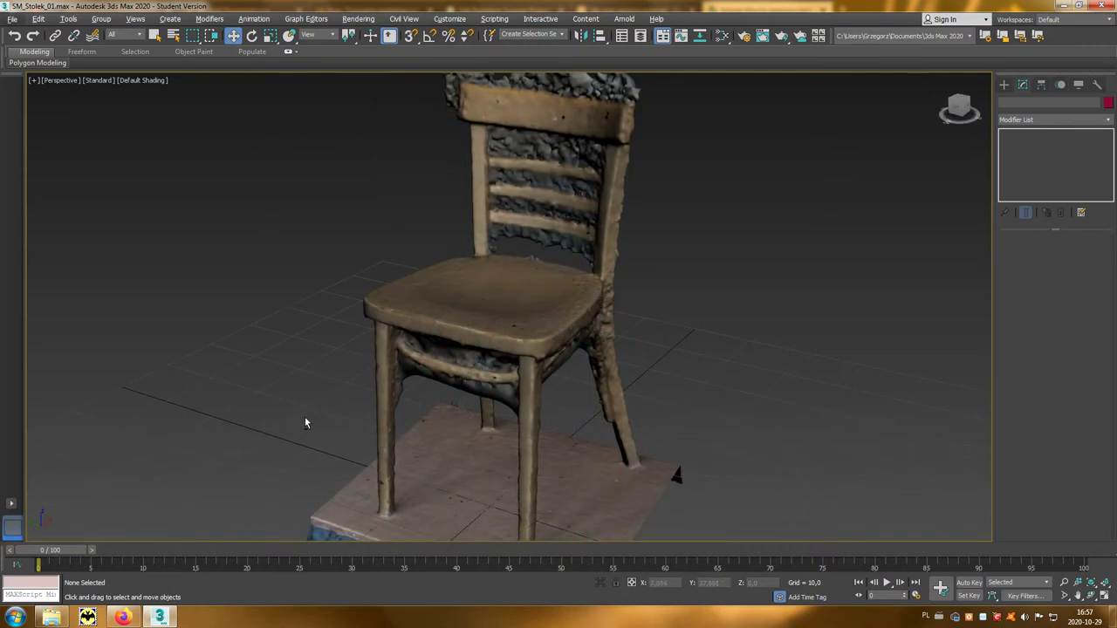
pyautogui.moveTo(294, 418)
pyautogui.keyDown('alt'); pyautogui.mouseDown(button='middle')
pyautogui.moveTo(138, 411)
pyautogui.moveTo(47, 358)
pyautogui.moveTo(3, 370)
pyautogui.moveTo(2, 404)
pyautogui.mouseUp(button='middle'); pyautogui.keyUp('alt')
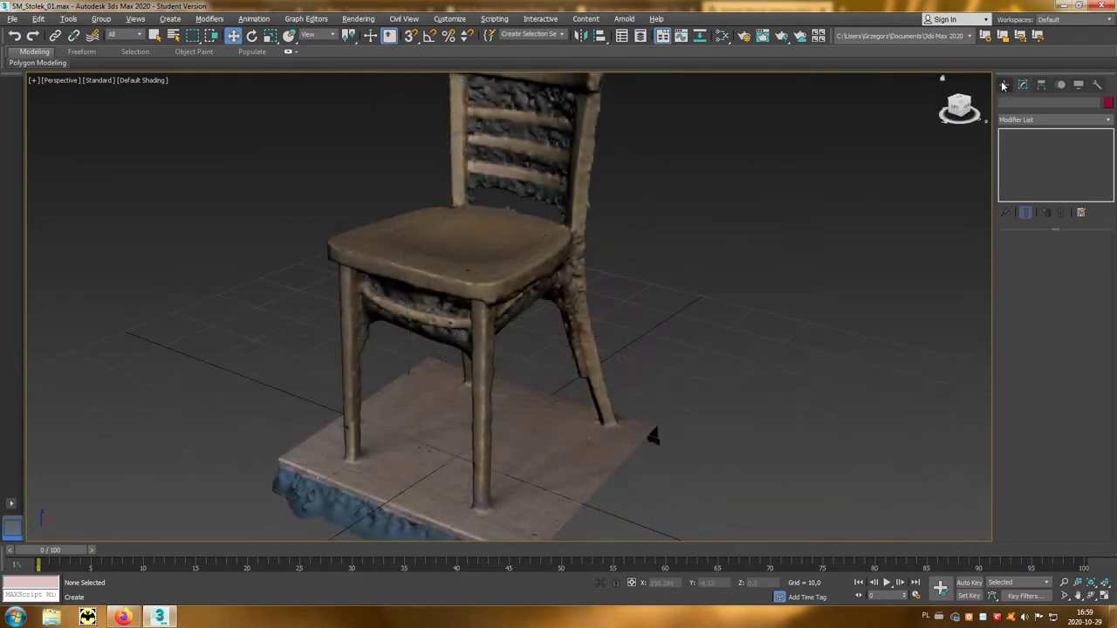
pyautogui.click(1005, 84)
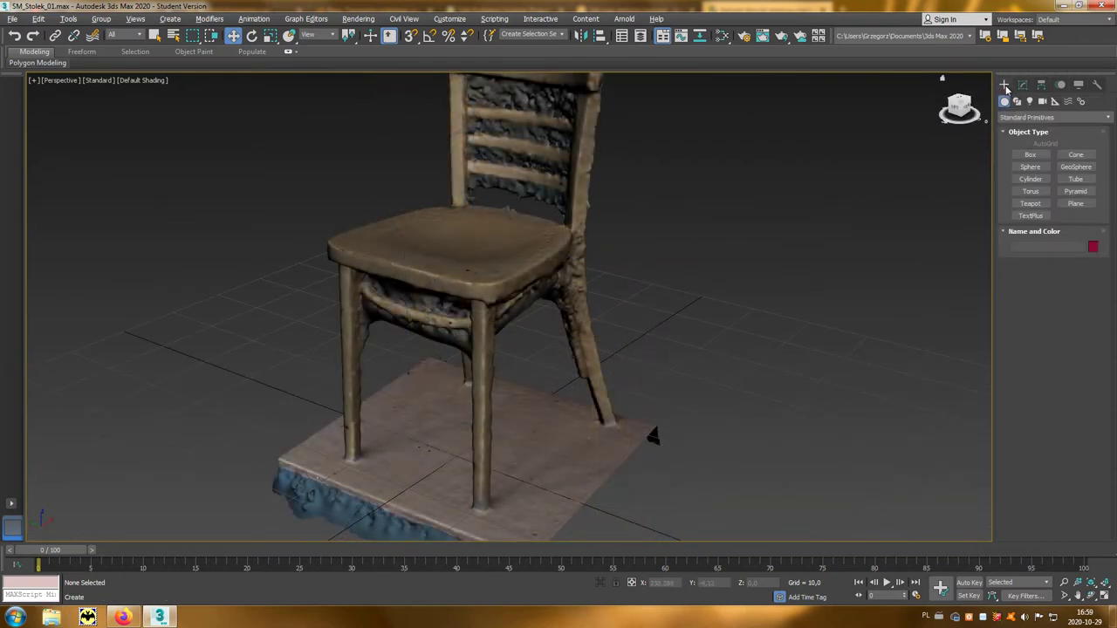
pyautogui.click(1041, 157)
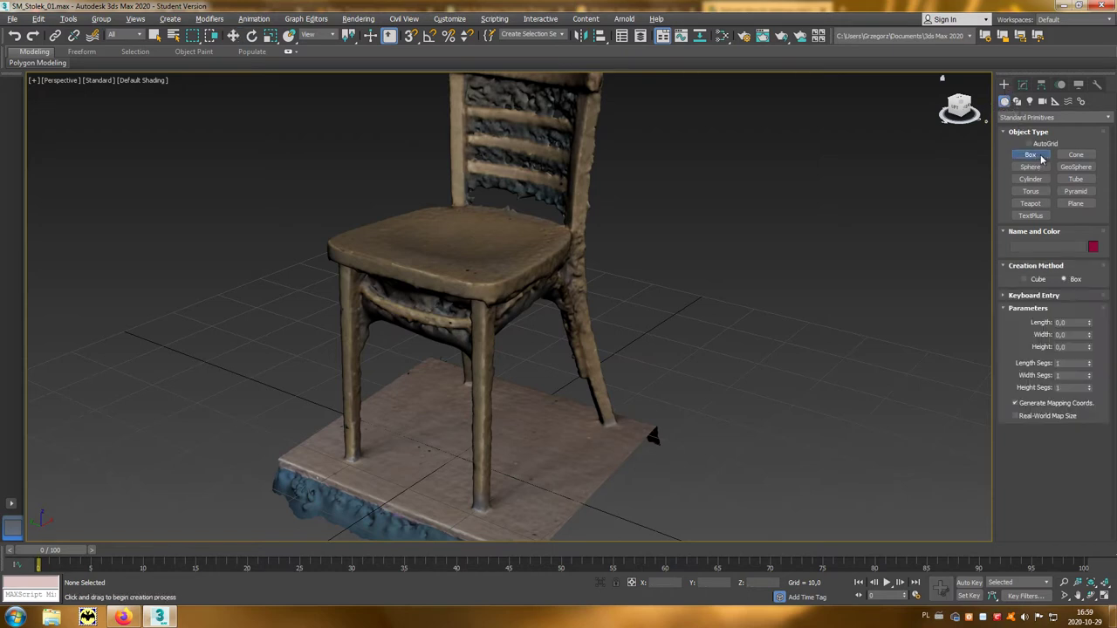
pyautogui.moveTo(470, 502); pyautogui.dragTo(504, 501)
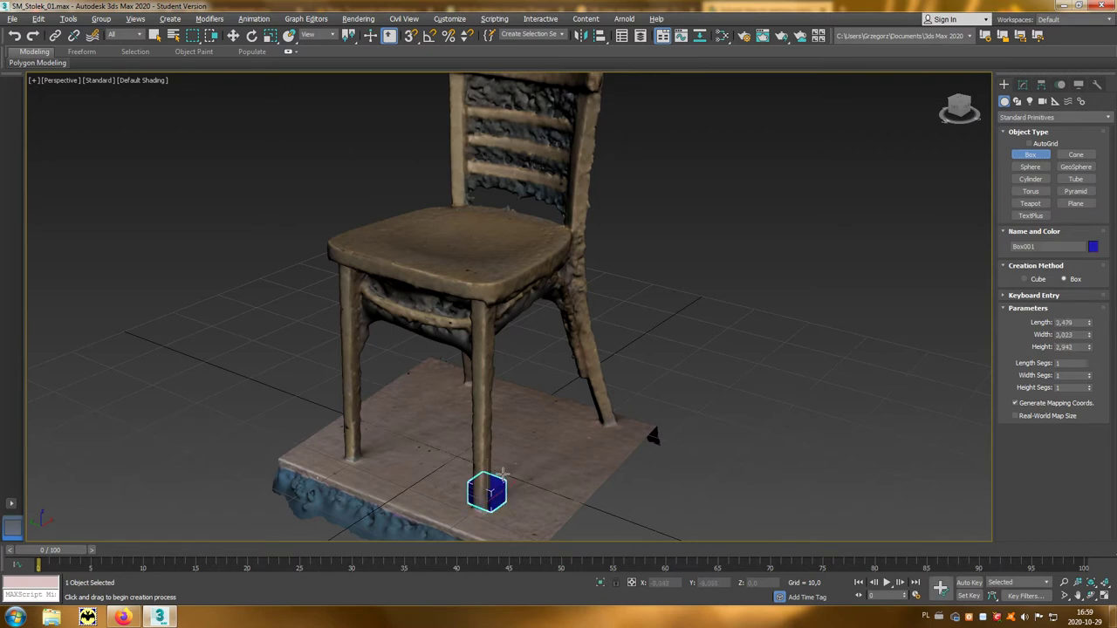
pyautogui.click(497, 291)
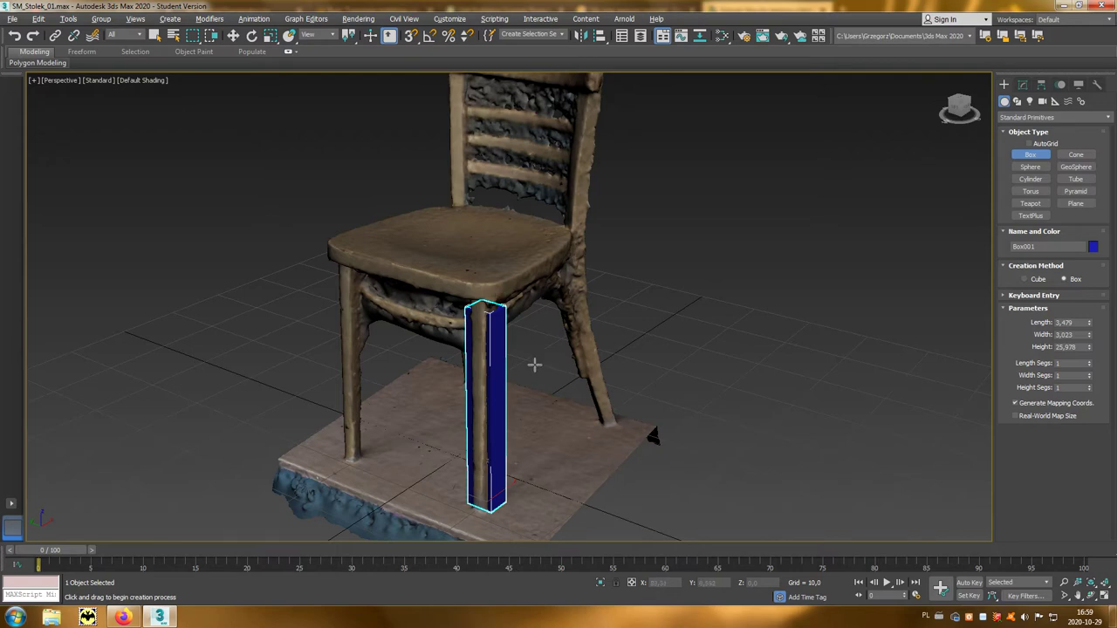
pyautogui.click(233, 35)
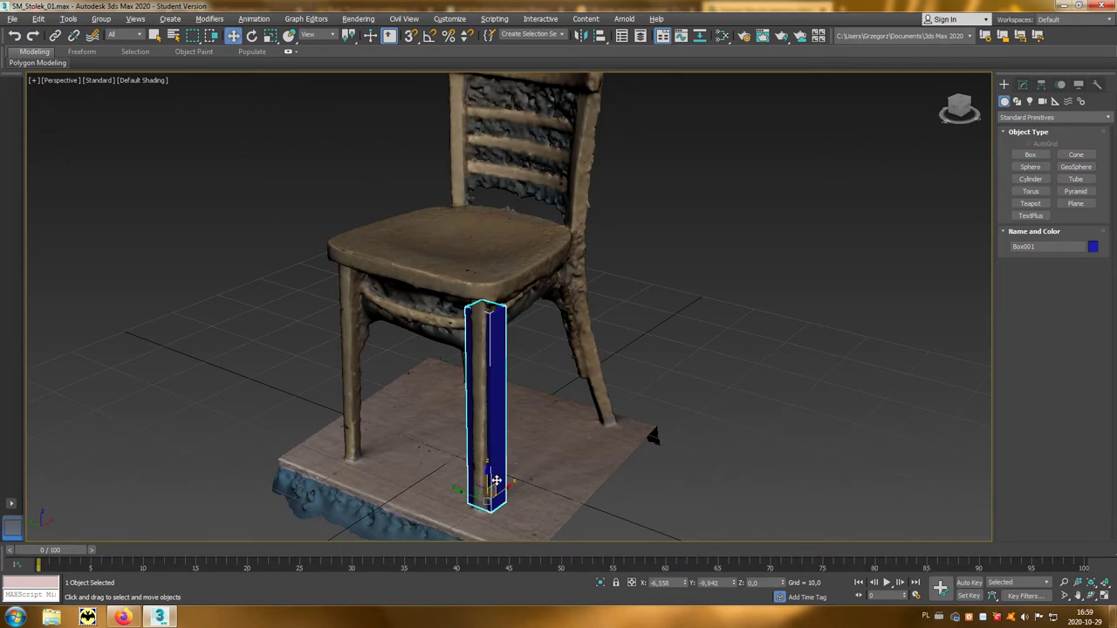
pyautogui.moveTo(483, 489); pyautogui.dragTo(469, 507)
# - Convert Box001 to Editable Poly, turn on edged faces for the selection, and enter Polygon level
pyautogui.rightClick(490, 433)
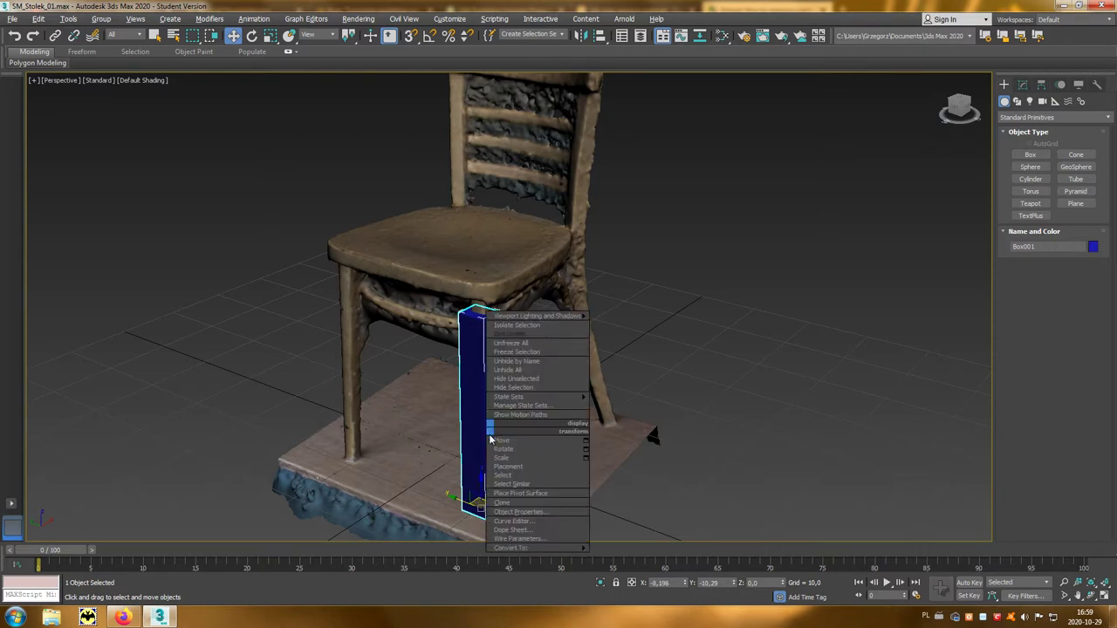
pyautogui.moveTo(515, 548)
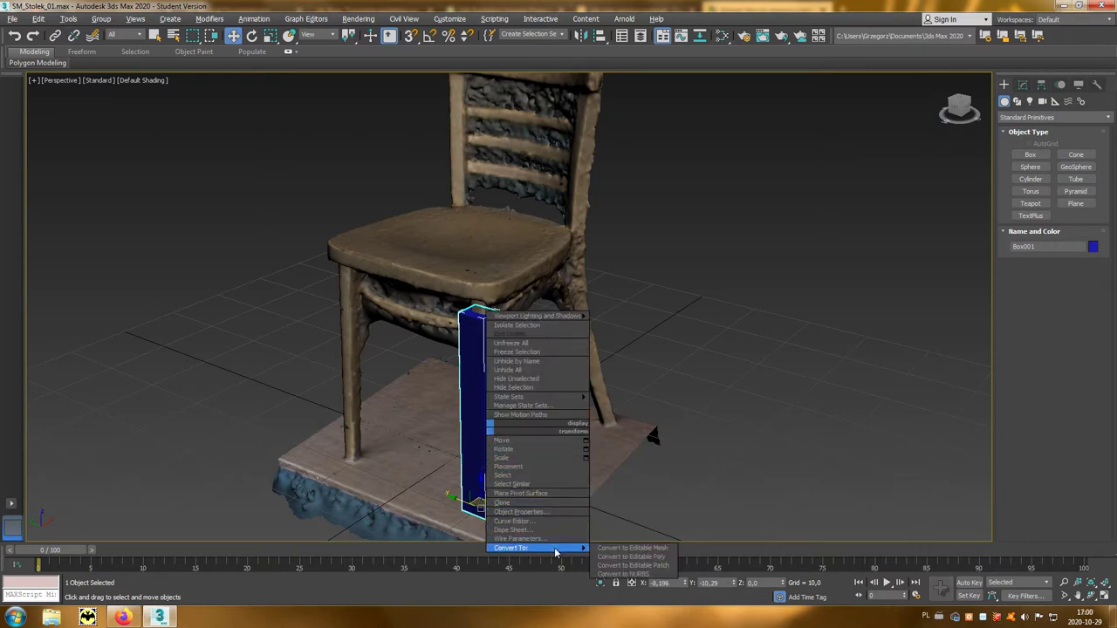
pyautogui.click(668, 559)
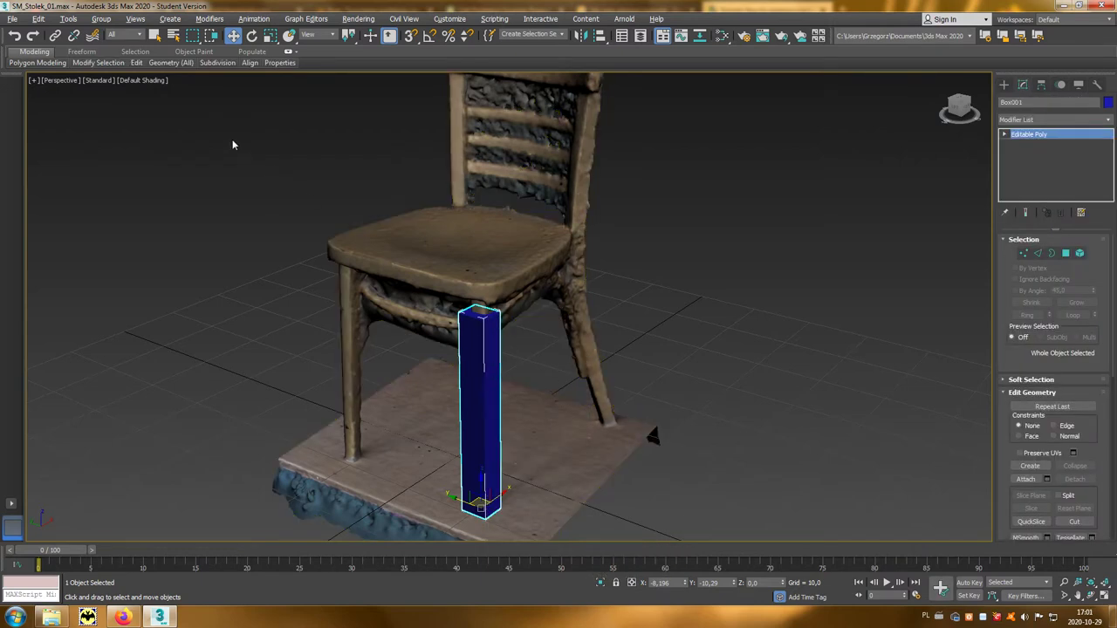
pyautogui.click(154, 81)
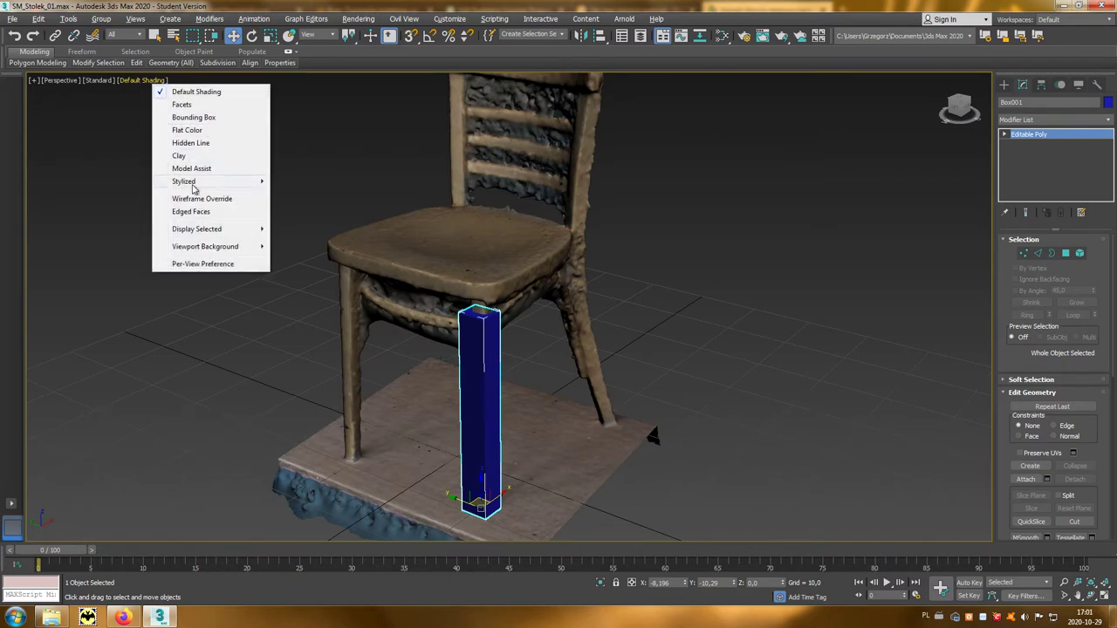
pyautogui.moveTo(197, 228)
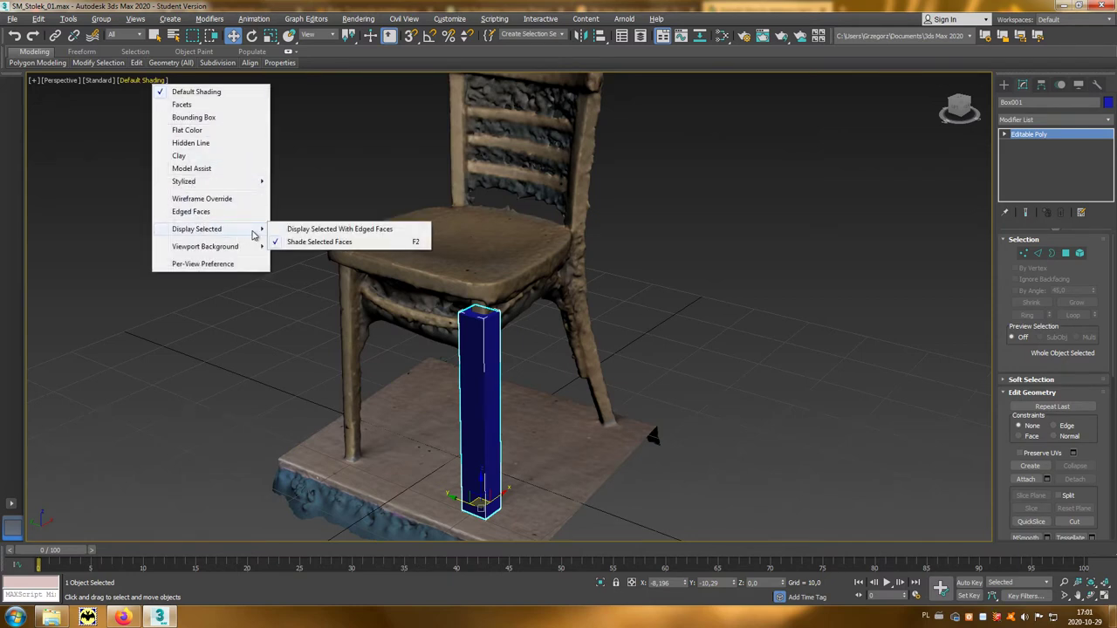
pyautogui.click(396, 230)
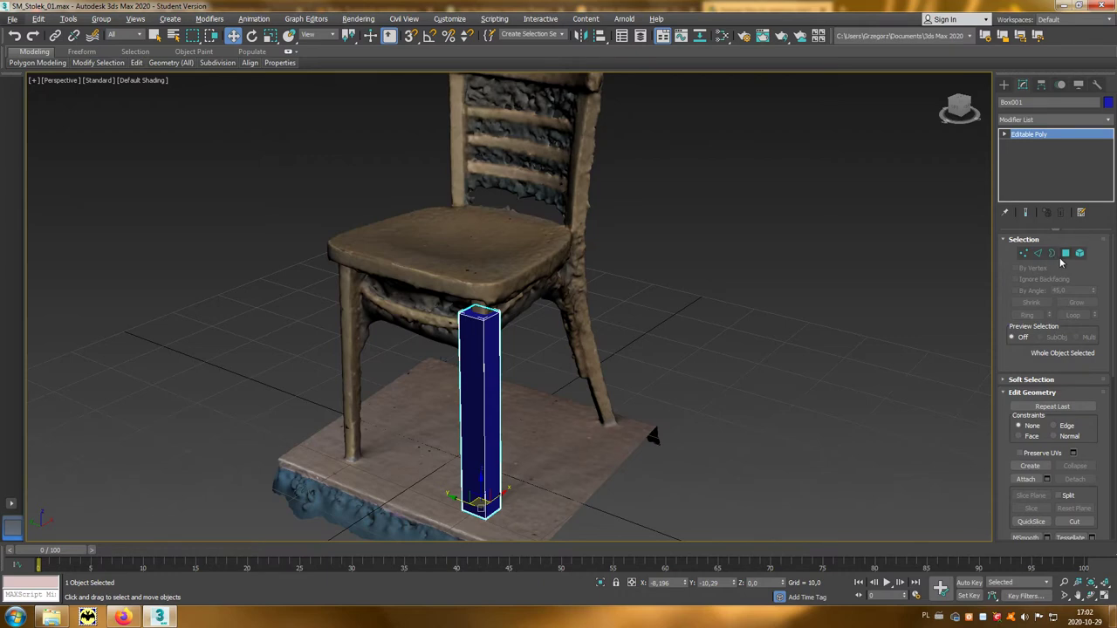
pyautogui.click(1066, 254)
pyautogui.keyDown('alt'); pyautogui.moveTo(576, 480); pyautogui.dragTo(558, 395, button='middle'); pyautogui.keyUp('alt')
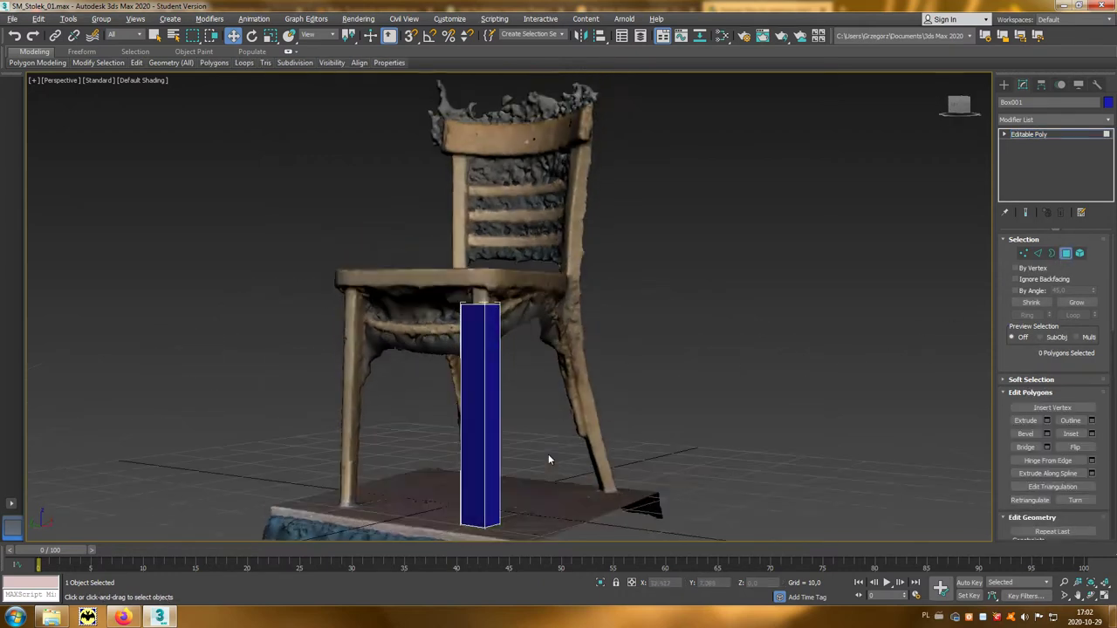
# - Select the leg's bottom face and scale it down so the leg tapers
pyautogui.click(479, 483)
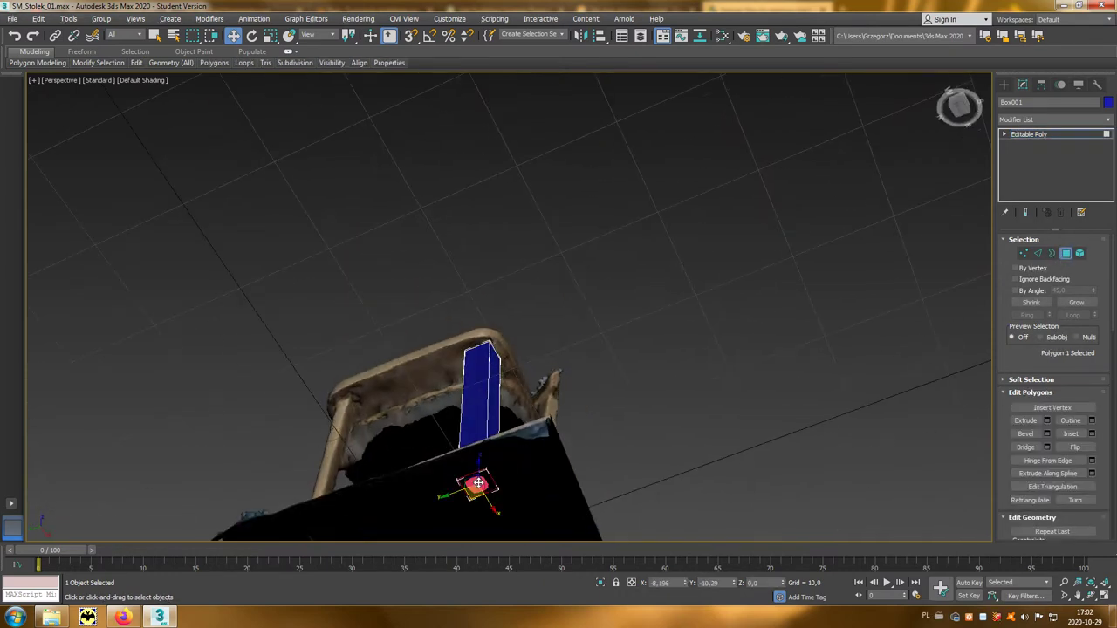
pyautogui.keyDown('alt'); pyautogui.moveTo(536, 459); pyautogui.dragTo(524, 538, button='middle'); pyautogui.keyUp('alt')
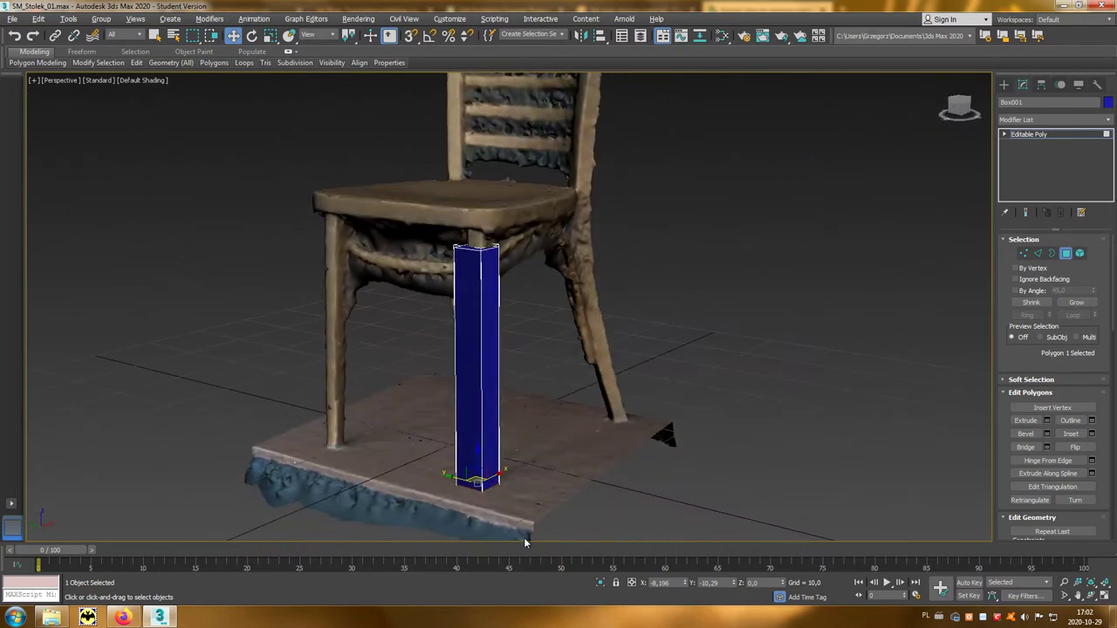
pyautogui.click(270, 36)
pyautogui.keyDown('alt'); pyautogui.moveTo(478, 410); pyautogui.dragTo(507, 501, button='middle'); pyautogui.keyUp('alt')
pyautogui.moveTo(507, 501); pyautogui.dragTo(484, 456)
pyautogui.moveTo(484, 455)
pyautogui.keyDown('alt'); pyautogui.mouseDown(button='middle')
pyautogui.moveTo(715, 462)
pyautogui.moveTo(481, 255)
pyautogui.moveTo(283, 52)
pyautogui.moveTo(642, 250)
pyautogui.moveTo(649, 439)
pyautogui.moveTo(724, 444)
pyautogui.moveTo(638, 259)
pyautogui.moveTo(411, 241)
pyautogui.moveTo(367, 165)
pyautogui.moveTo(522, 444)
pyautogui.moveTo(509, 441)
pyautogui.mouseUp(button='middle'); pyautogui.keyUp('alt')
# - Add the top face and adjust both end faces with Move and Scale, then isolate the leg
pyautogui.press('w')
pyautogui.keyDown('ctrl'); pyautogui.click(482, 255); pyautogui.keyUp('ctrl')
pyautogui.press('r')
pyautogui.press('w')
pyautogui.press('r')
pyautogui.press('w')
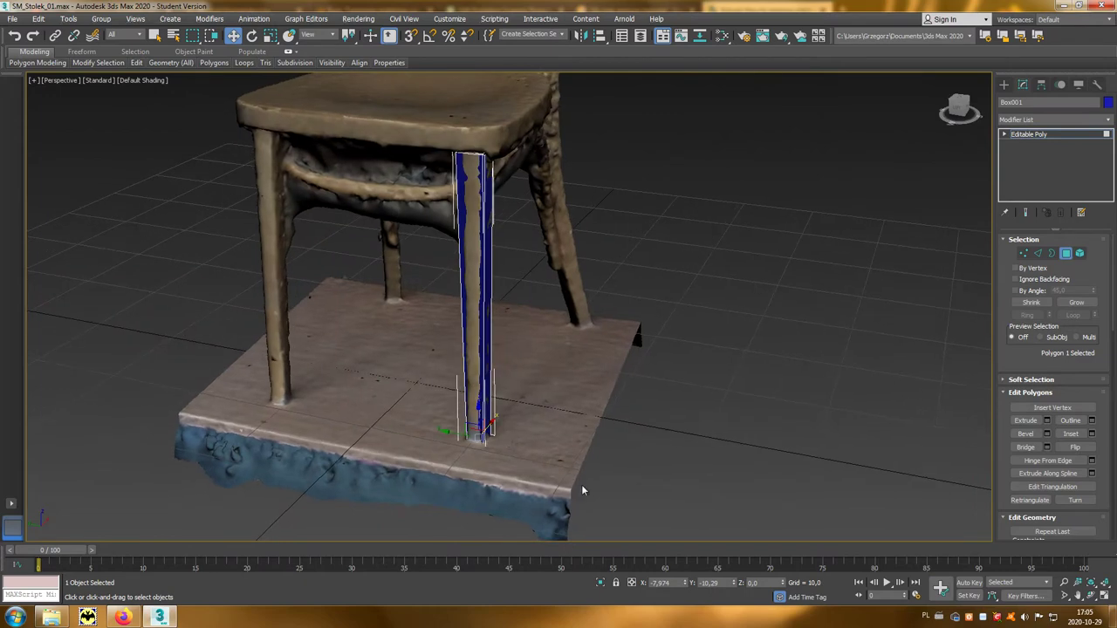
pyautogui.click(600, 585)
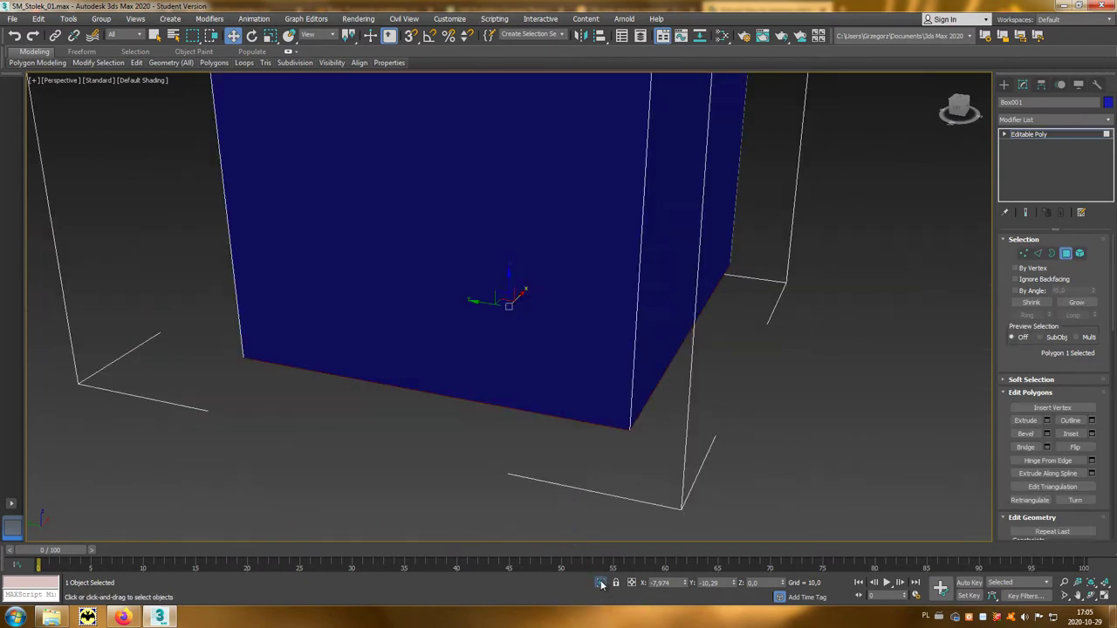
# - Clear the leg's face selection and zoom out to see the whole leg
pyautogui.click(559, 467)
pyautogui.scroll(-4, 559, 467)
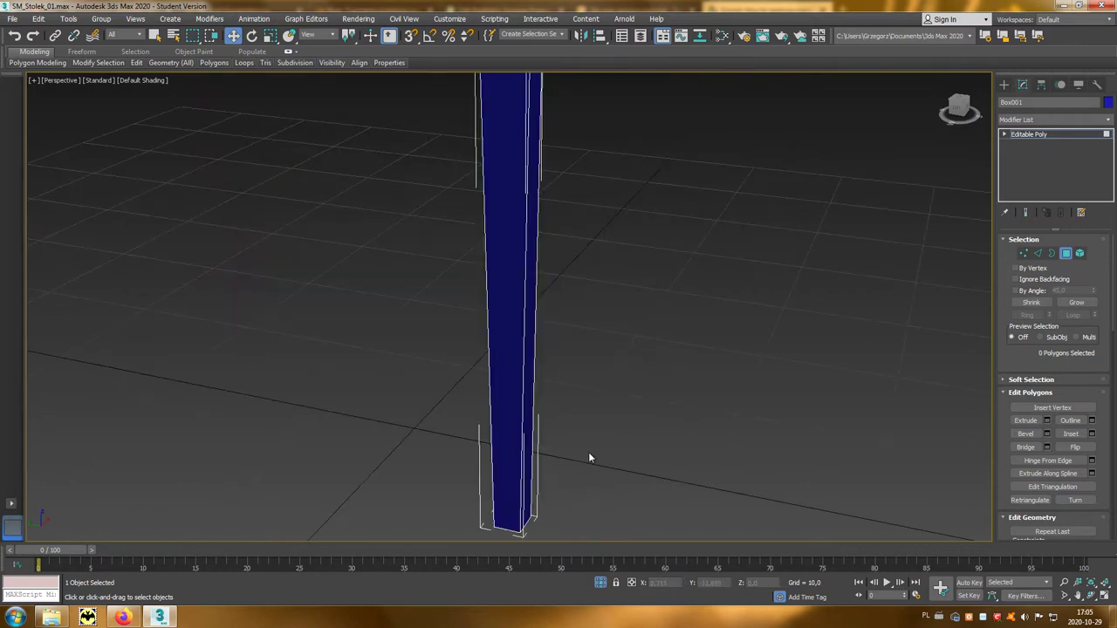
pyautogui.scroll(-3, 594, 449)
pyautogui.scroll(-2, 585, 443)
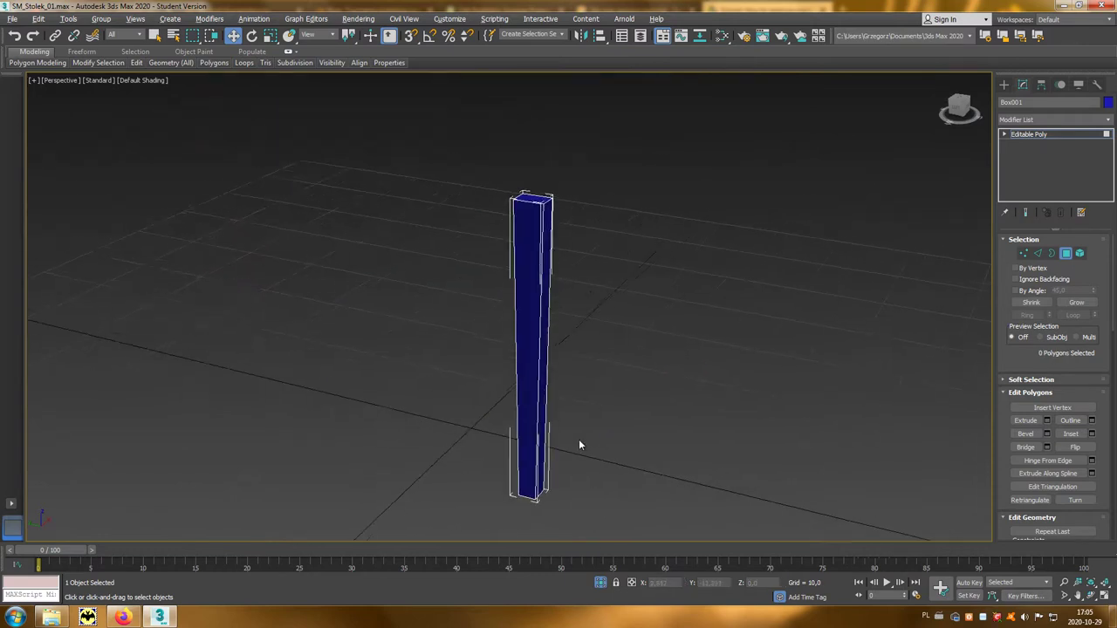
# - Select one long vertical edge of the leg and preview a 1.0 chamfer on it
pyautogui.click(1038, 253)
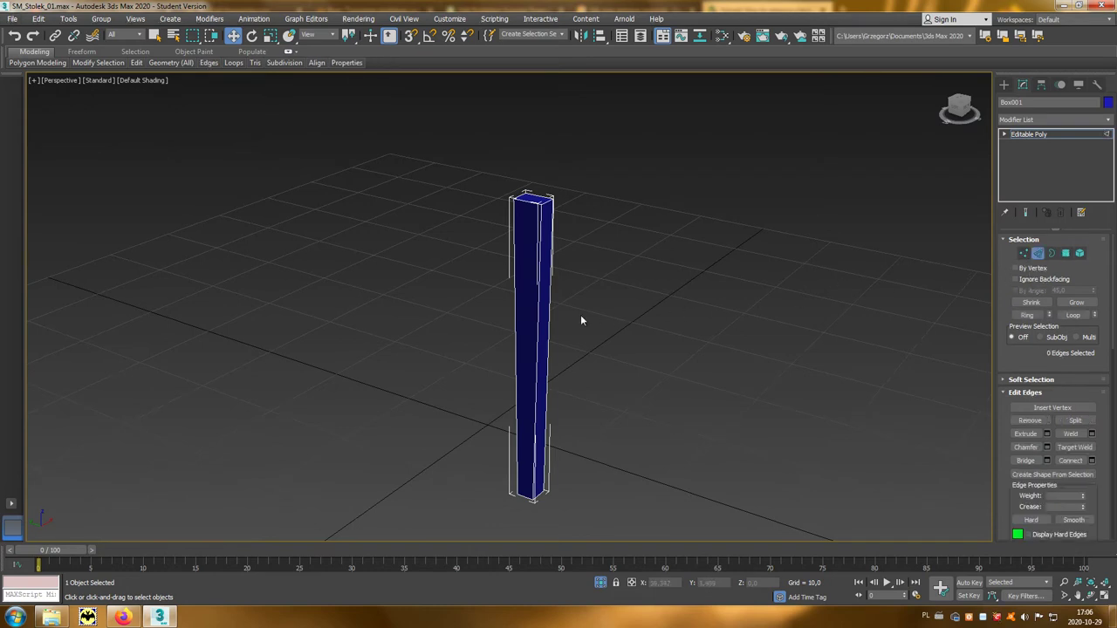
pyautogui.click(538, 325)
pyautogui.moveTo(578, 349)
pyautogui.keyDown('alt'); pyautogui.mouseDown(button='middle')
pyautogui.moveTo(625, 373)
pyautogui.moveTo(615, 368)
pyautogui.mouseUp(button='middle'); pyautogui.keyUp('alt')
pyautogui.scroll(2, 615, 368)
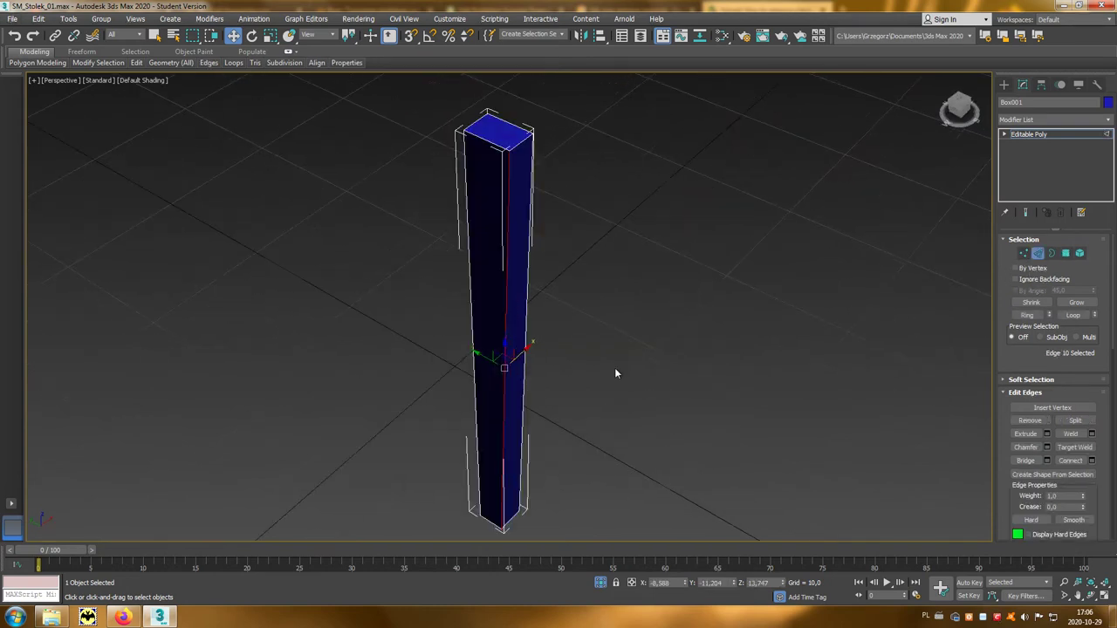
pyautogui.moveTo(613, 407)
pyautogui.keyDown('alt'); pyautogui.mouseDown(button='middle')
pyautogui.moveTo(591, 227)
pyautogui.moveTo(562, 404)
pyautogui.moveTo(557, 378)
pyautogui.mouseUp(button='middle'); pyautogui.keyUp('alt')
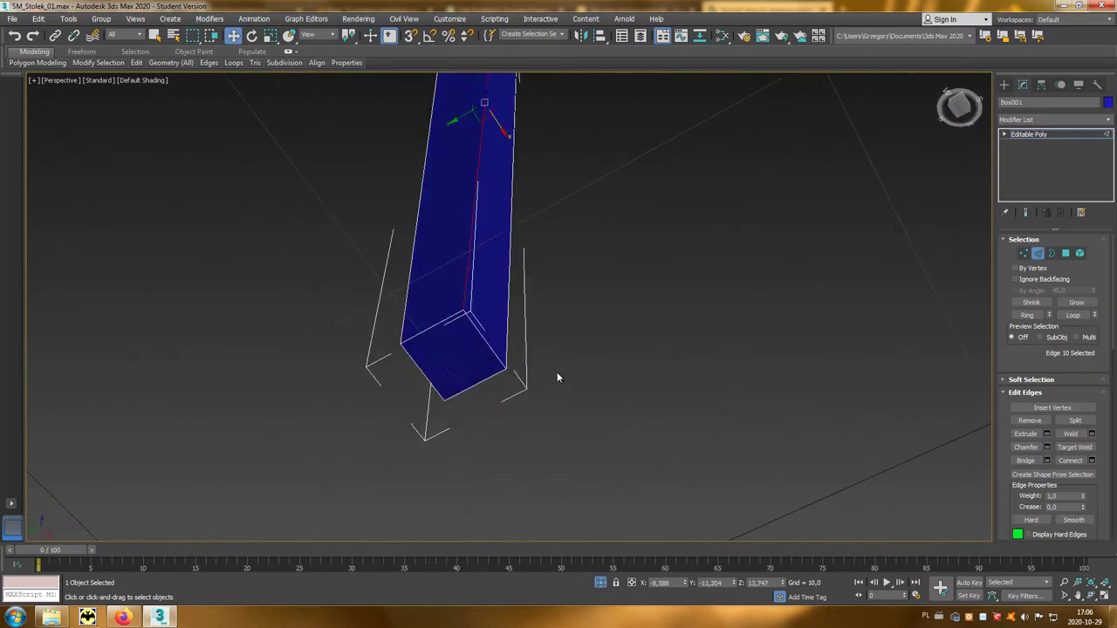
pyautogui.click(1048, 448)
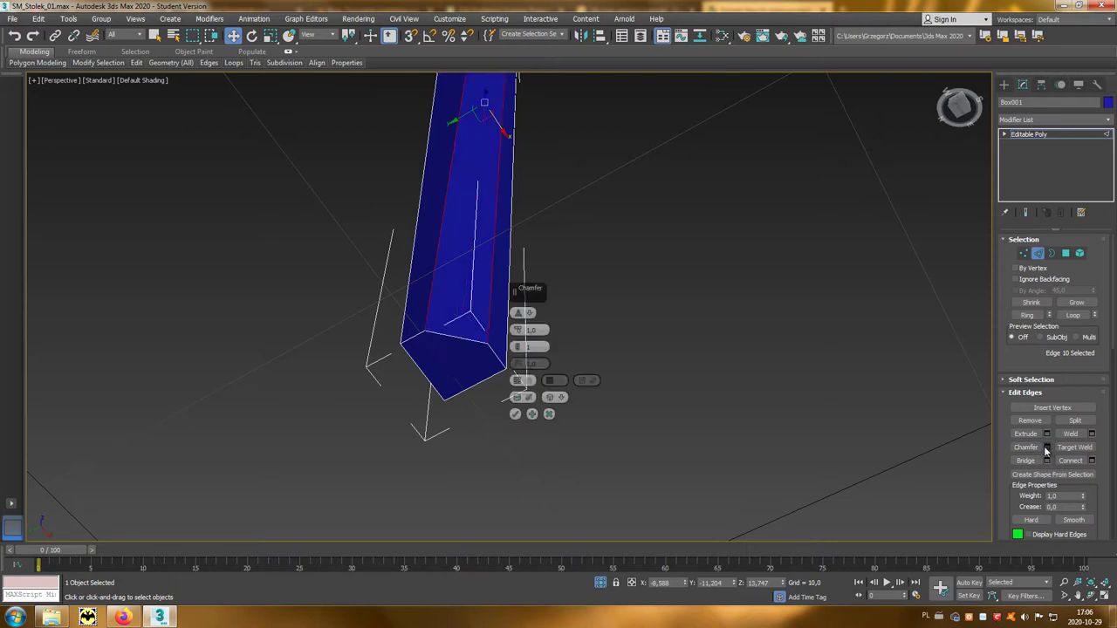
# - Apply a Quad Chamfer to the vertical edge: amount 0.4, 2 segments, tension 0.64
pyautogui.click(528, 314)
pyautogui.click(543, 342)
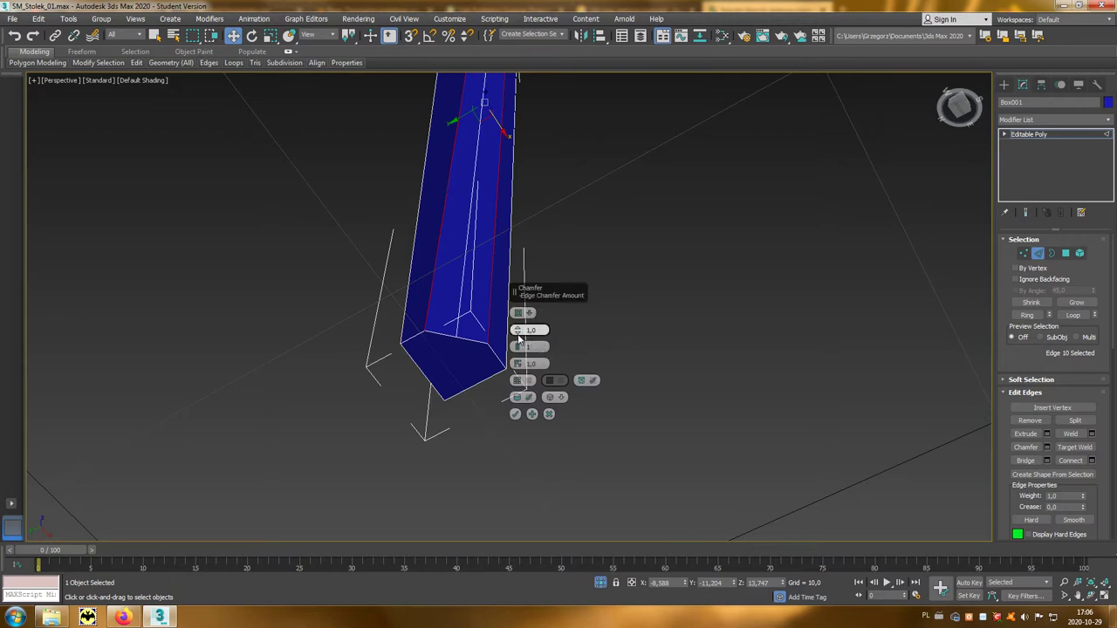
pyautogui.moveTo(518, 332); pyautogui.dragTo(520, 336)
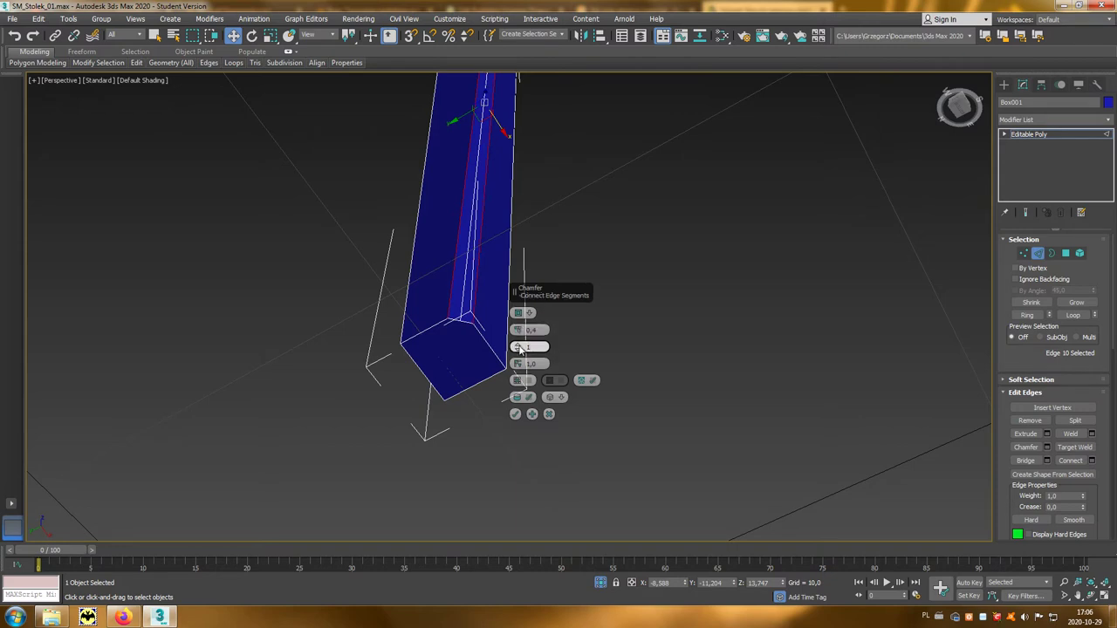
pyautogui.moveTo(520, 348); pyautogui.dragTo(519, 340)
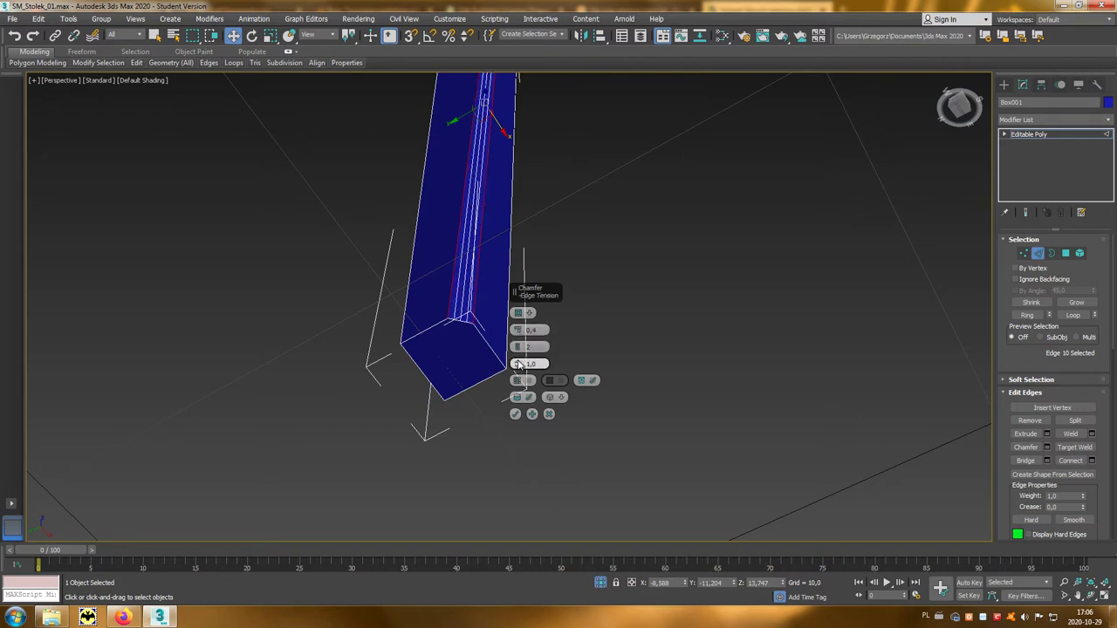
pyautogui.moveTo(518, 353); pyautogui.dragTo(526, 397)
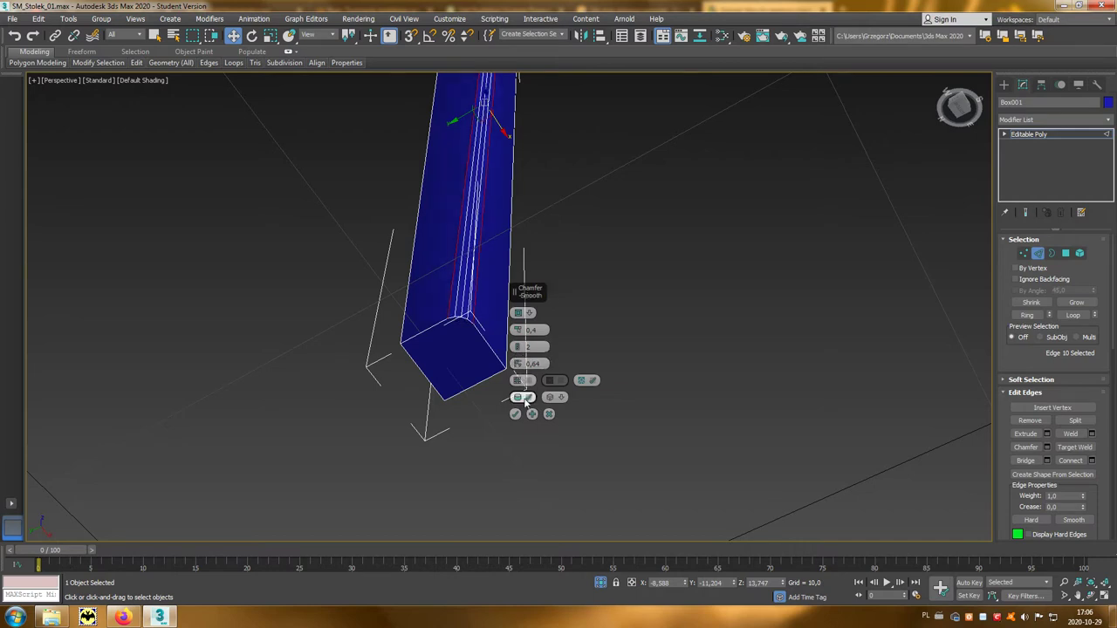
pyautogui.moveTo(526, 397)
pyautogui.keyDown('alt'); pyautogui.mouseDown(button='middle')
pyautogui.moveTo(491, 338)
pyautogui.moveTo(469, 390)
pyautogui.mouseUp(button='middle'); pyautogui.keyUp('alt')
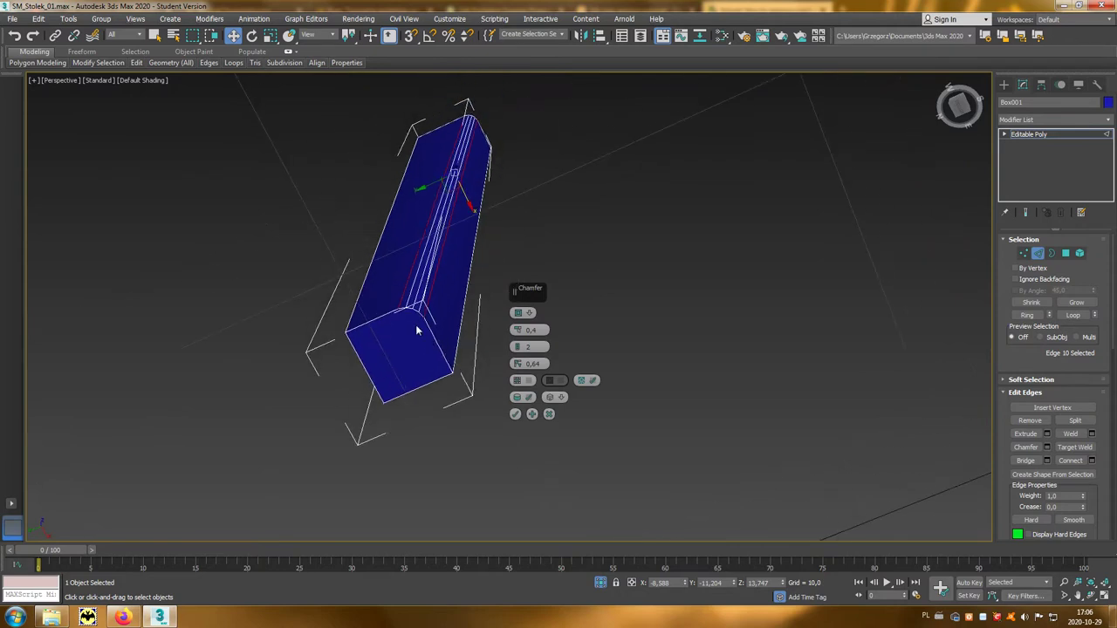
pyautogui.click(515, 415)
pyautogui.moveTo(553, 349)
pyautogui.keyDown('alt'); pyautogui.mouseDown(button='middle')
pyautogui.moveTo(549, 421)
pyautogui.moveTo(529, 385)
pyautogui.moveTo(626, 421)
pyautogui.mouseUp(button='middle'); pyautogui.keyUp('alt')
# - Marquee-select the leg's edges in Edge mode, then deselect extras to leave 19 outer edges
pyautogui.press('6')
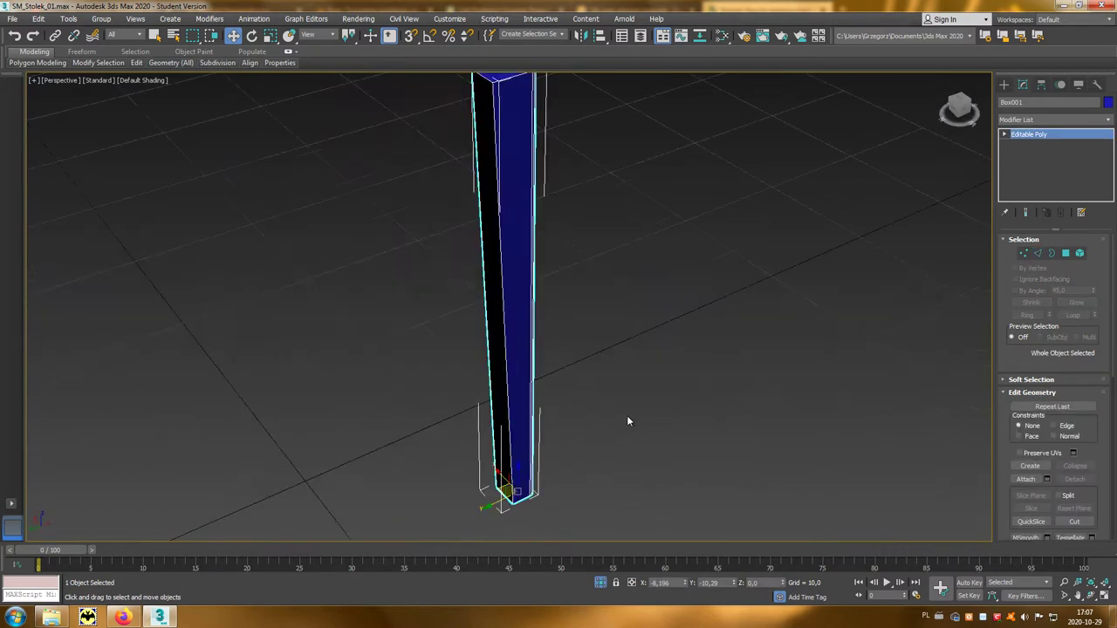
pyautogui.scroll(-3, 626, 420)
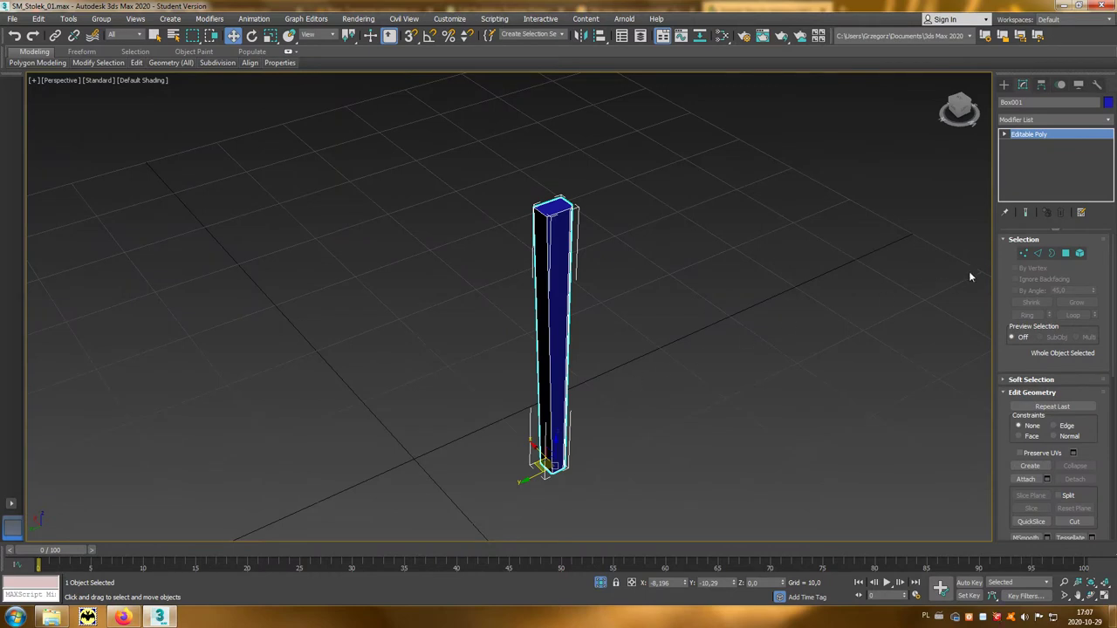
pyautogui.click(1038, 253)
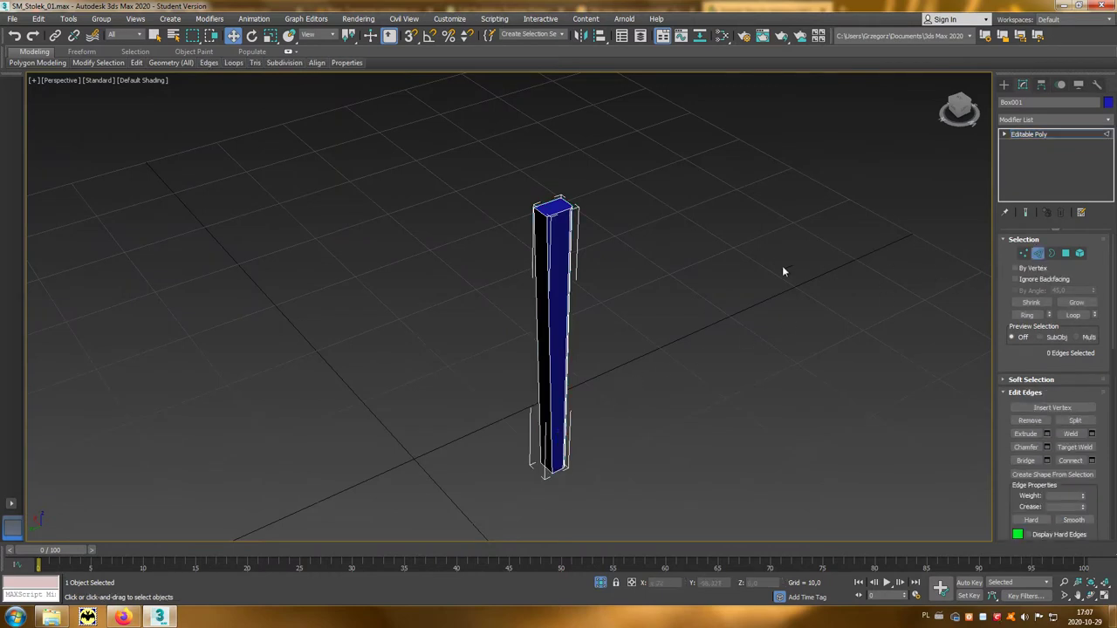
pyautogui.moveTo(654, 164); pyautogui.dragTo(453, 515)
pyautogui.moveTo(472, 502)
pyautogui.keyDown('alt'); pyautogui.mouseDown(button='middle')
pyautogui.moveTo(669, 392)
pyautogui.moveTo(613, 411)
pyautogui.moveTo(503, 395)
pyautogui.moveTo(521, 372)
pyautogui.mouseUp(button='middle'); pyautogui.keyUp('alt')
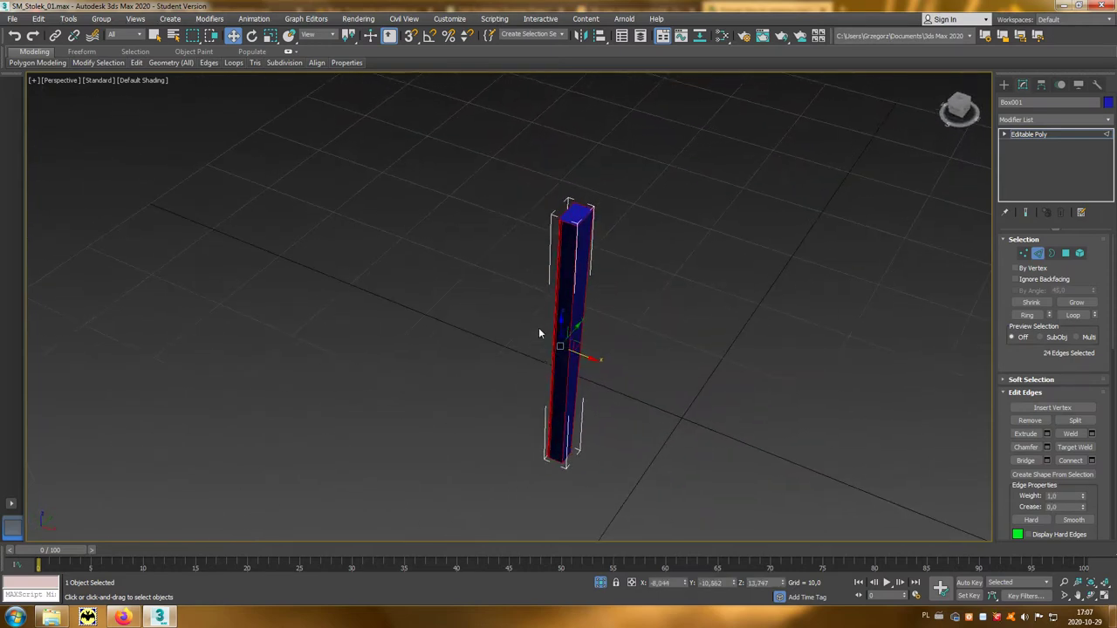
pyautogui.scroll(3, 540, 332)
pyautogui.keyDown('alt'); pyautogui.click(571, 316); pyautogui.keyUp('alt')
pyautogui.moveTo(573, 337)
pyautogui.keyDown('alt'); pyautogui.mouseDown(button='middle')
pyautogui.moveTo(623, 367)
pyautogui.moveTo(704, 366)
pyautogui.moveTo(698, 285)
pyautogui.moveTo(681, 384)
pyautogui.mouseUp(button='middle'); pyautogui.keyUp('alt')
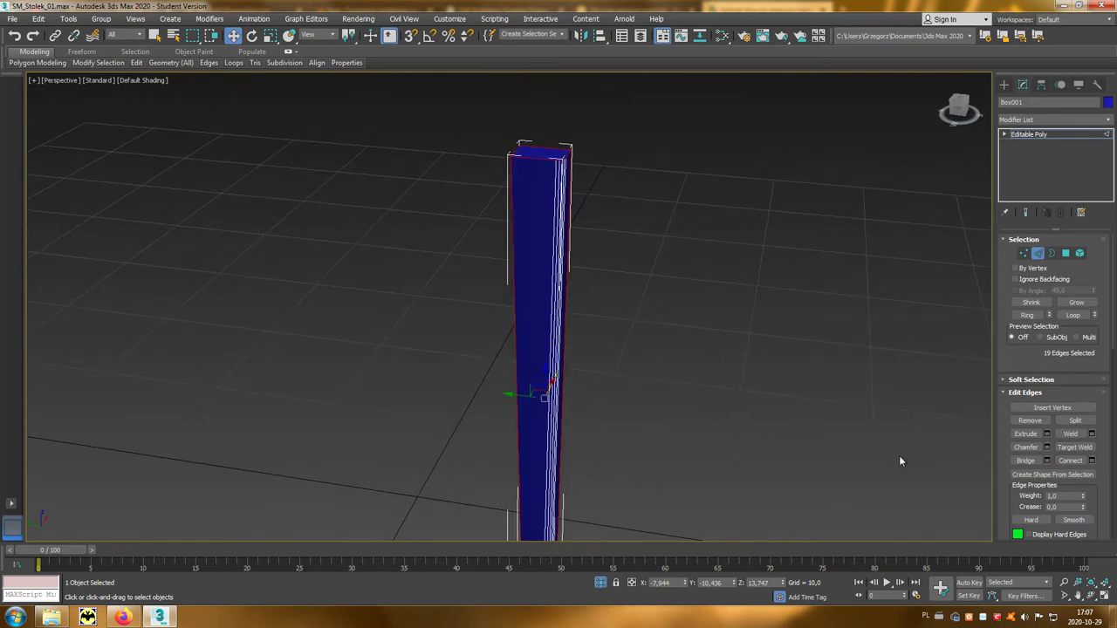
# - Chamfer the 19 selected edges with amount 0,1, 1 segment and 0,0 edge tension
pyautogui.click(1048, 447)
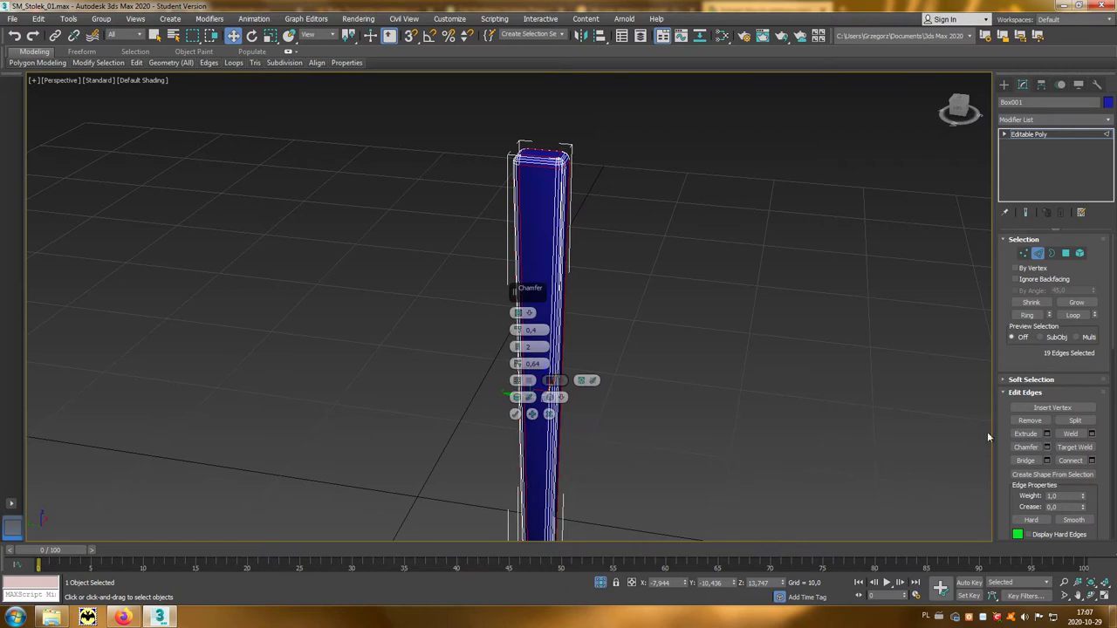
pyautogui.click(526, 316)
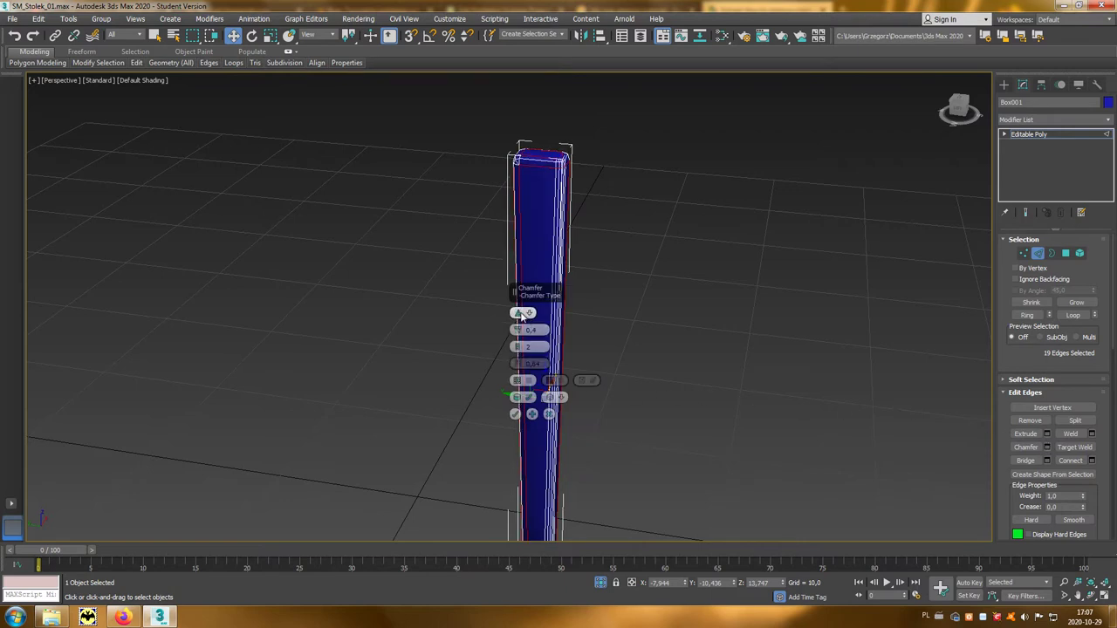
pyautogui.moveTo(515, 289); pyautogui.dragTo(411, 284)
pyautogui.click(418, 309)
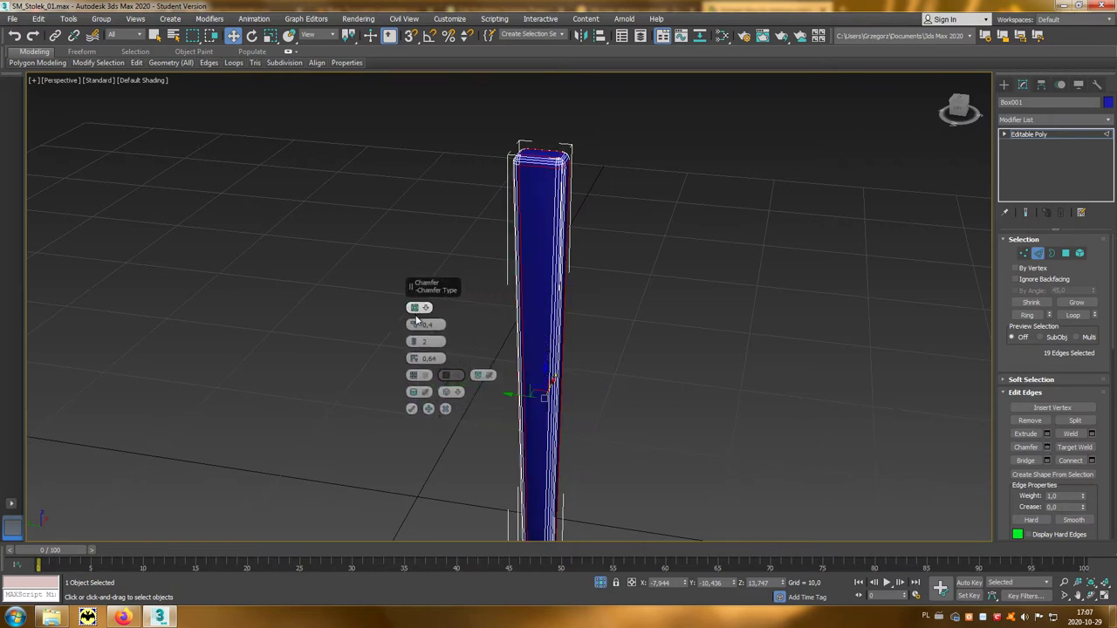
pyautogui.moveTo(418, 341); pyautogui.dragTo(413, 343)
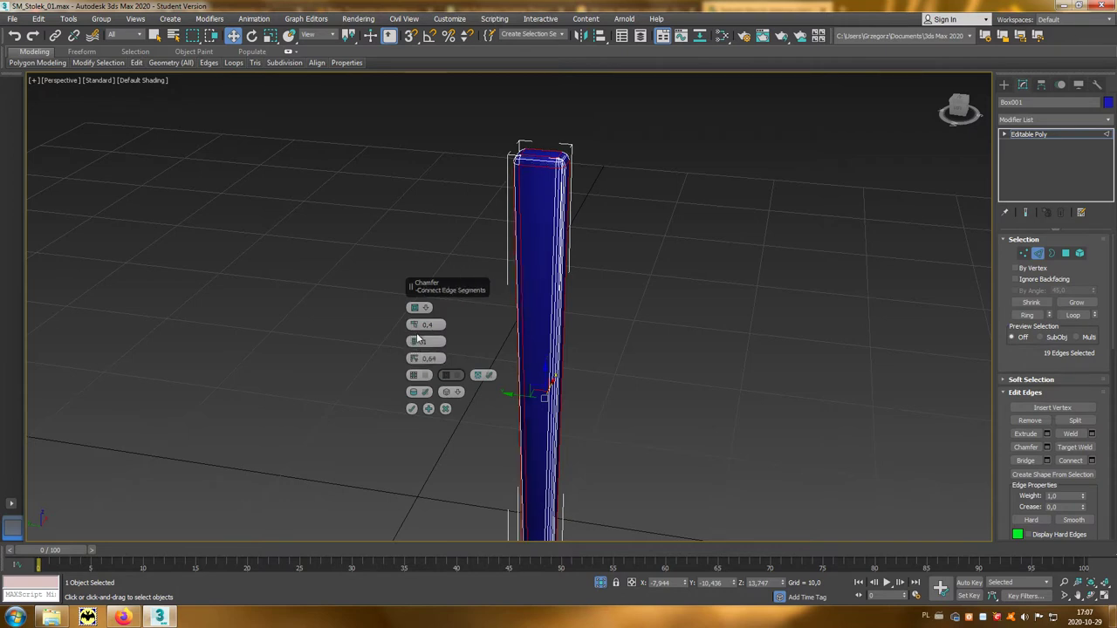
pyautogui.rightClick(415, 330)
pyautogui.moveTo(416, 330); pyautogui.dragTo(492, 331)
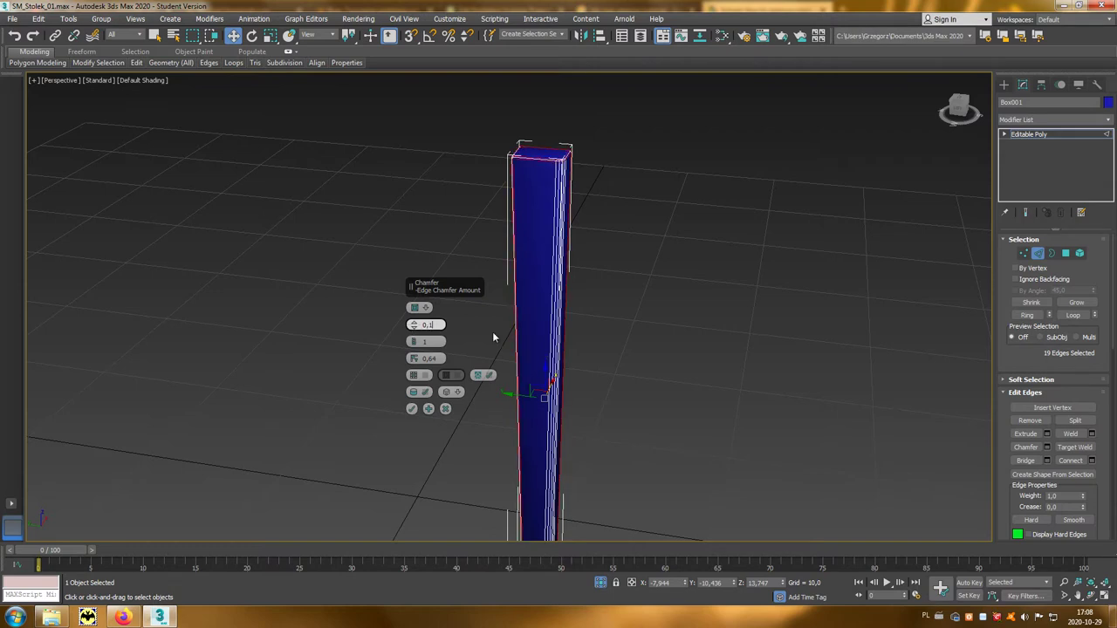
pyautogui.rightClick(416, 360)
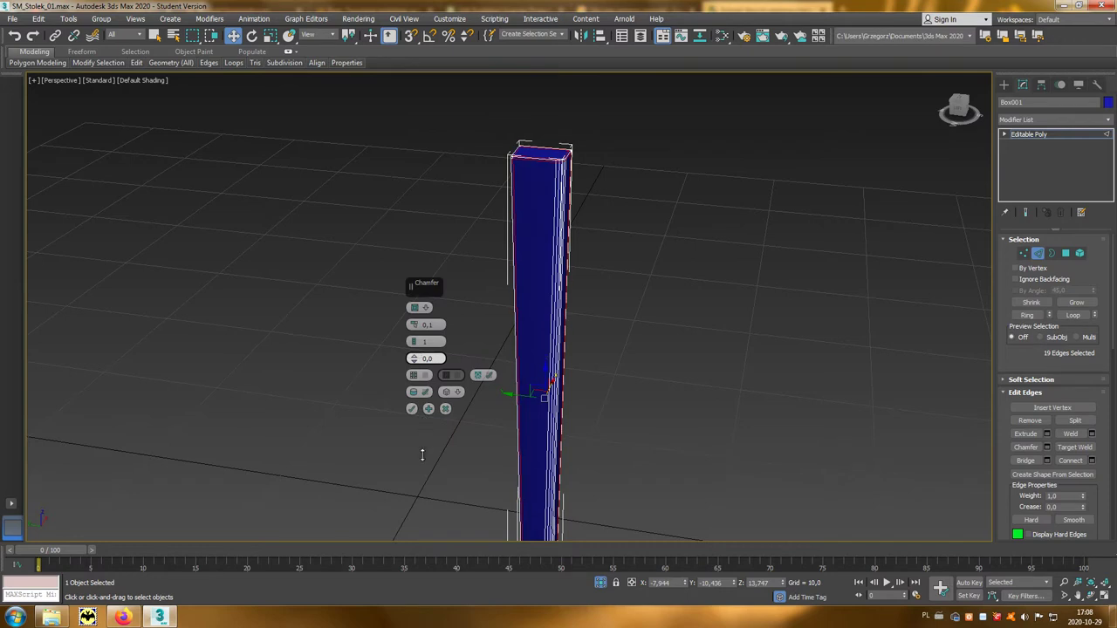
pyautogui.moveTo(415, 538)
pyautogui.mouseDown()
pyautogui.moveTo(392, 387)
pyautogui.moveTo(344, 220)
pyautogui.mouseUp()
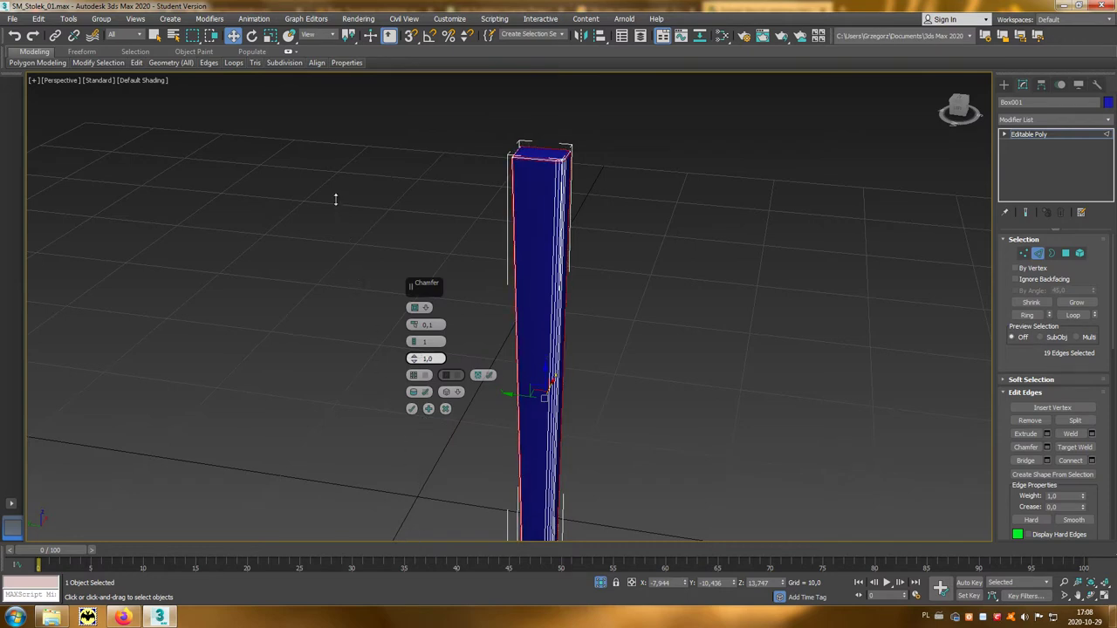
pyautogui.moveTo(352, 322); pyautogui.dragTo(376, 467)
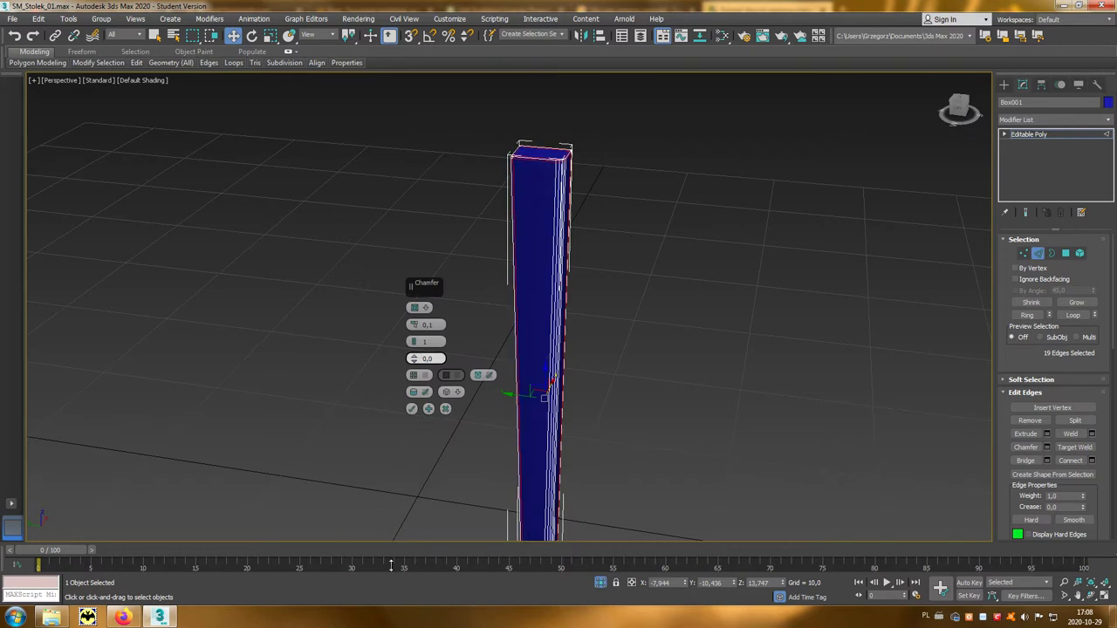
pyautogui.click(411, 410)
pyautogui.click(705, 379)
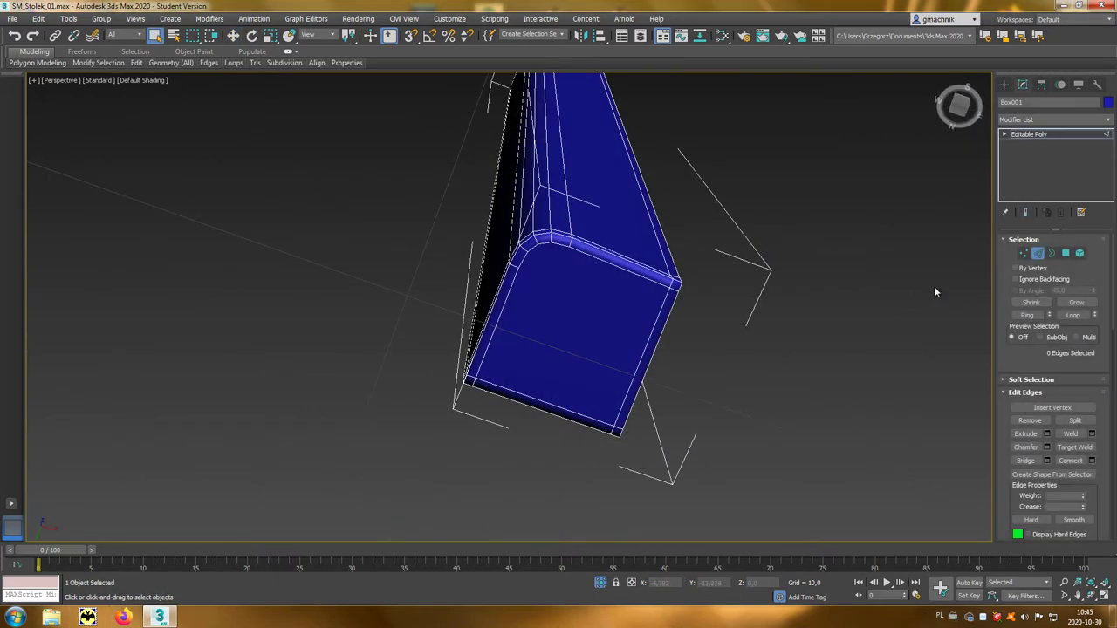
# - Connect two pairs of opposite corner vertices on the leg's end face with diagonal edges
pyautogui.click(1024, 254)
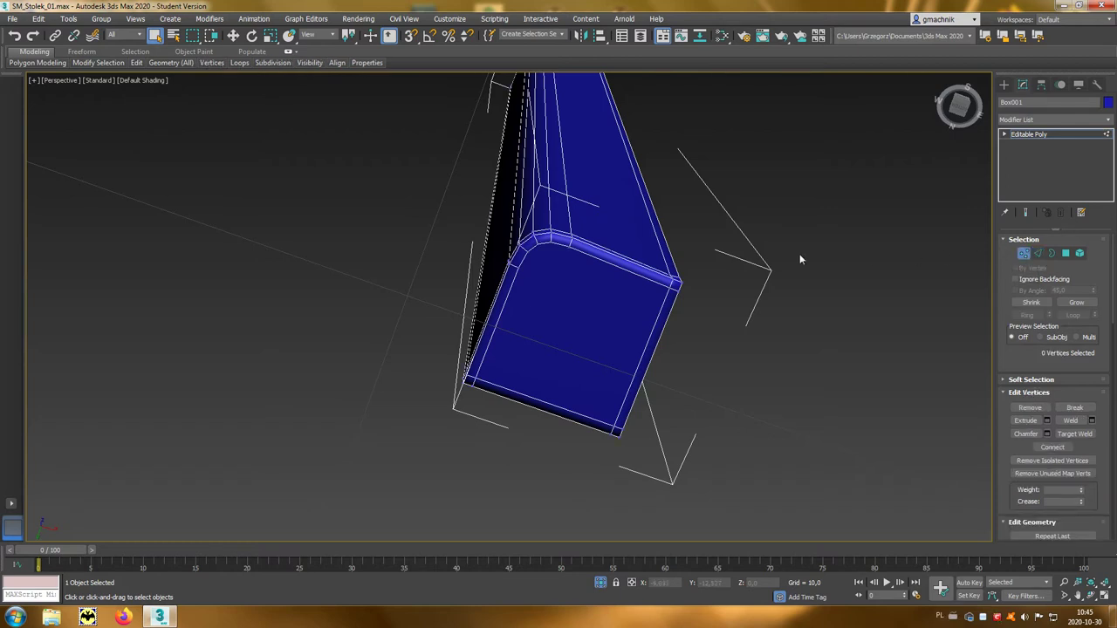
pyautogui.click(541, 243)
pyautogui.keyDown('ctrl'); pyautogui.click(616, 429); pyautogui.keyUp('ctrl')
pyautogui.click(1051, 449)
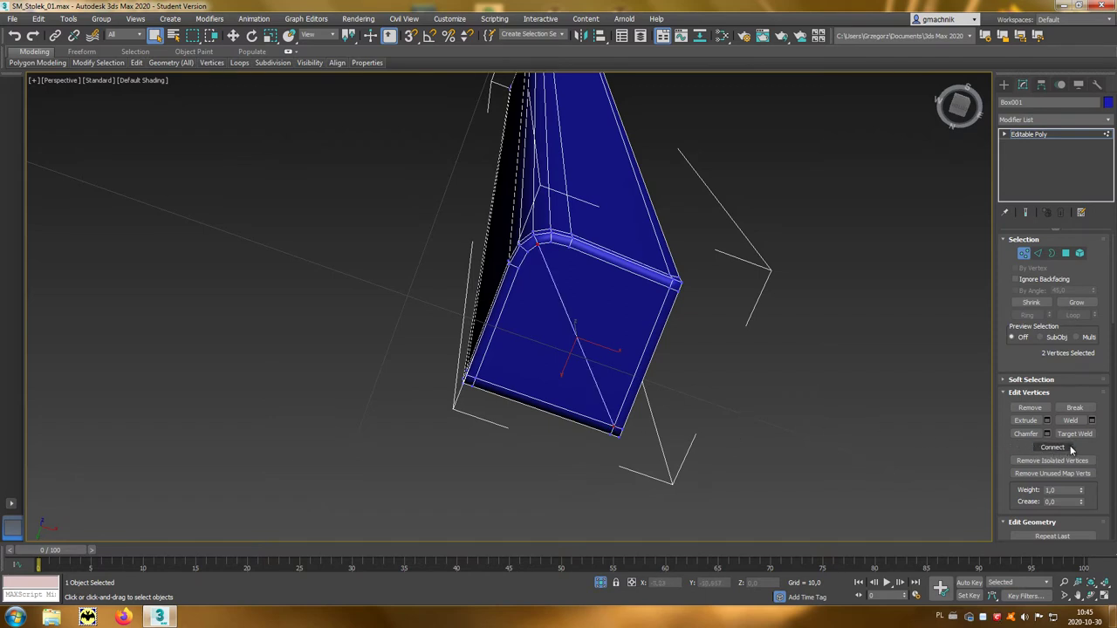
pyautogui.click(570, 249)
pyautogui.keyDown('ctrl'); pyautogui.click(616, 429); pyautogui.keyUp('ctrl')
pyautogui.click(1051, 448)
pyautogui.click(520, 267)
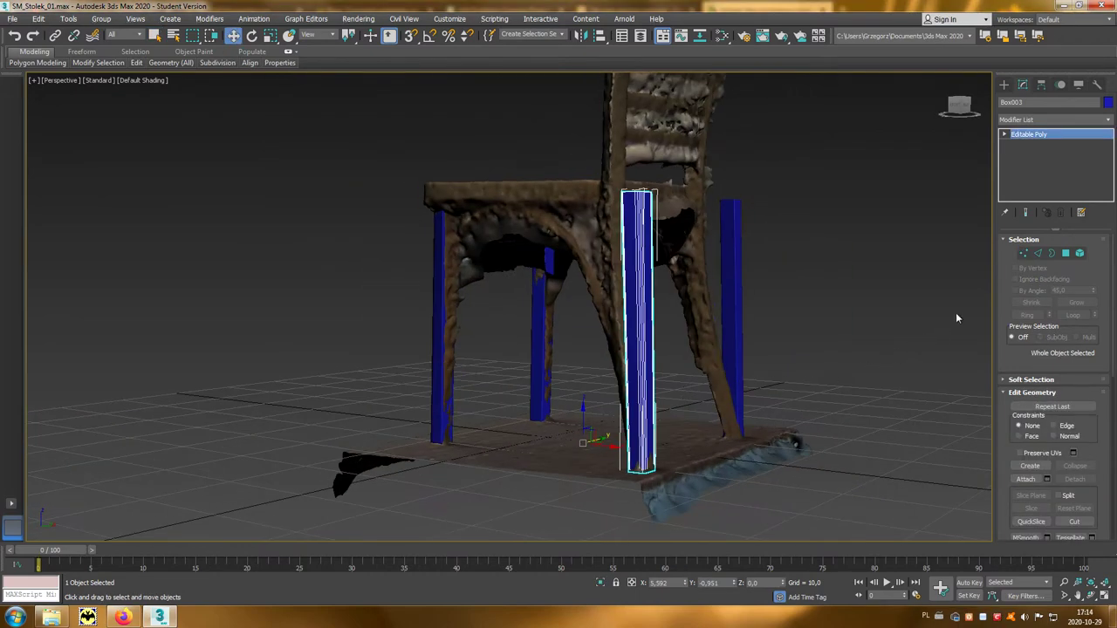
pyautogui.click(1025, 255)
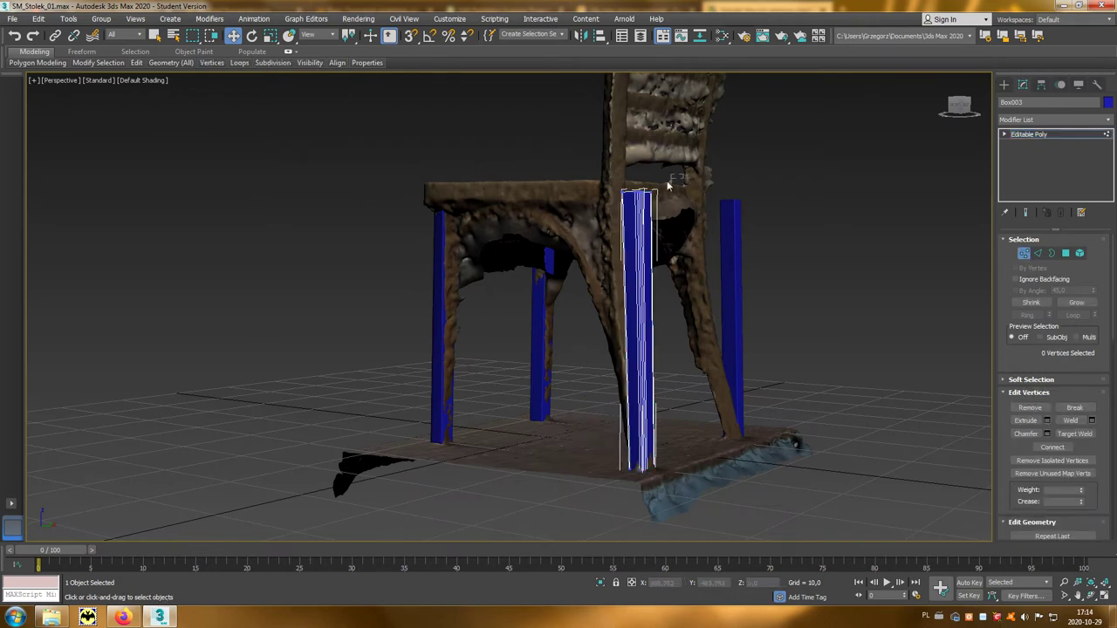
# - Add SwiftLoop edge loops to Box003 and move/rotate them to follow the scan's curved rear post
pyautogui.moveTo(603, 205); pyautogui.dragTo(603, 206)
pyautogui.moveTo(604, 206)
pyautogui.keyDown('alt'); pyautogui.mouseDown(button='middle')
pyautogui.moveTo(714, 189)
pyautogui.moveTo(678, 125)
pyautogui.moveTo(666, 124)
pyautogui.moveTo(751, 147)
pyautogui.moveTo(856, 302)
pyautogui.mouseUp(button='middle'); pyautogui.keyUp('alt')
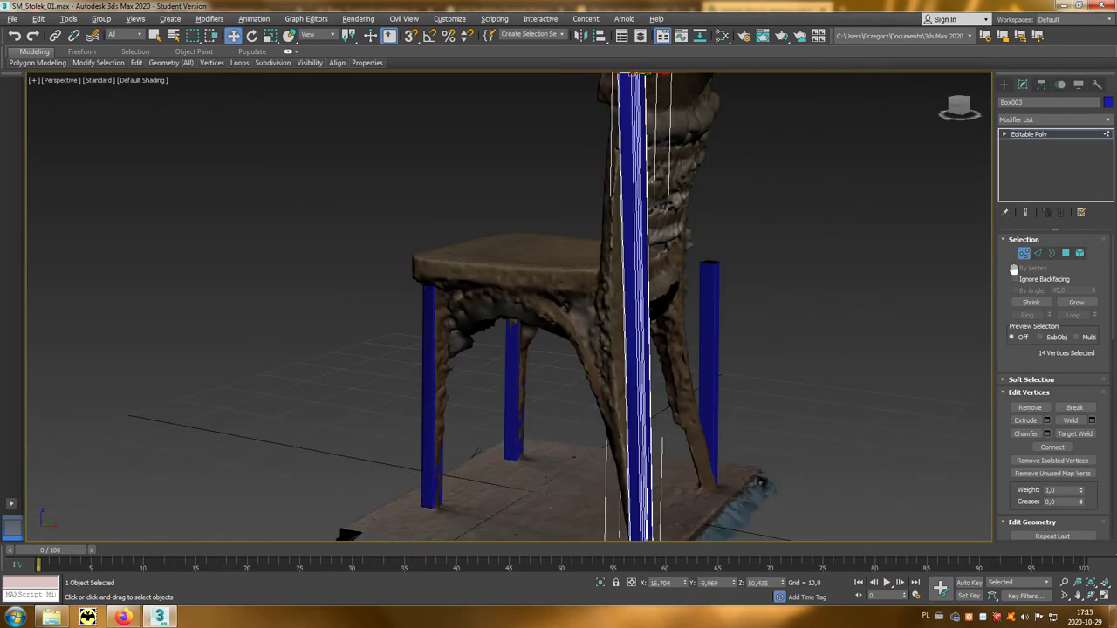
pyautogui.click(1038, 254)
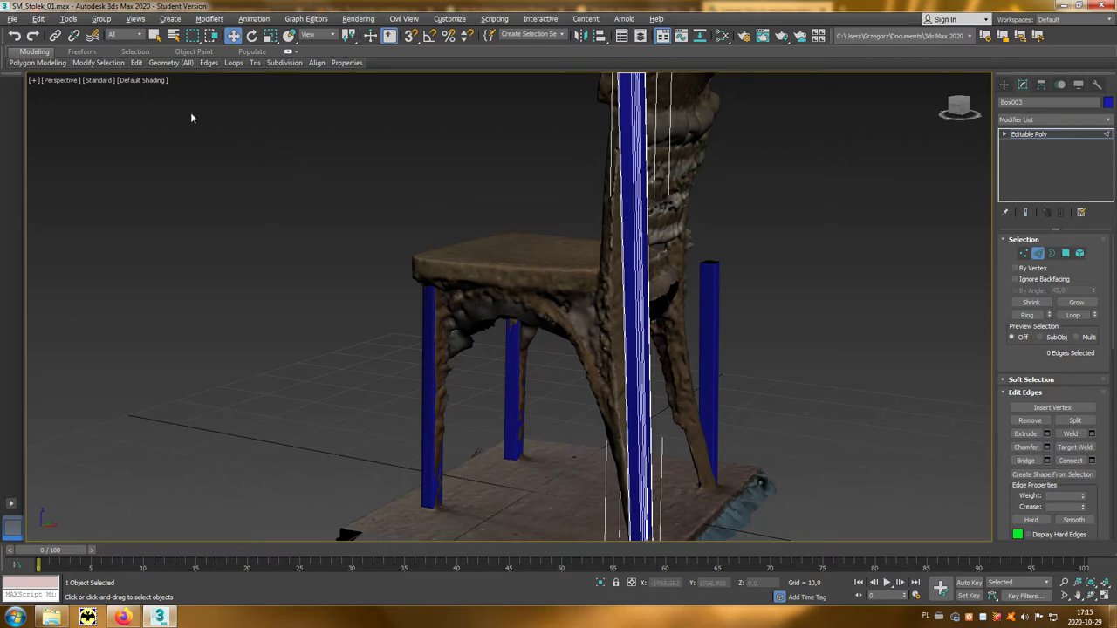
pyautogui.moveTo(136, 63)
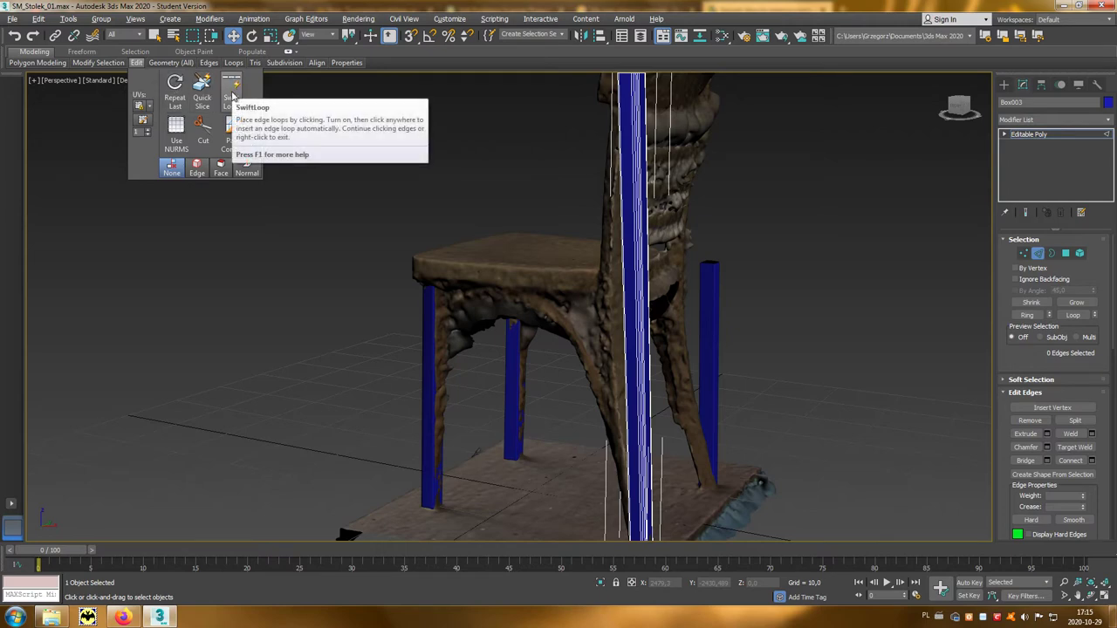
pyautogui.click(232, 96)
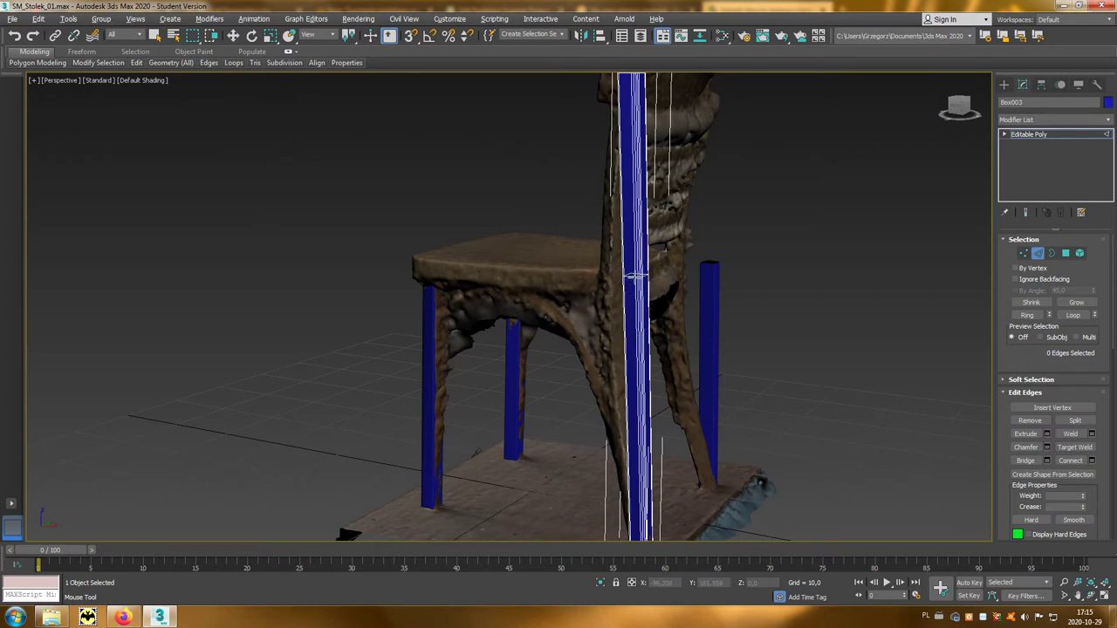
pyautogui.press('w')
pyautogui.moveTo(648, 279)
pyautogui.keyDown('alt'); pyautogui.mouseDown(button='middle')
pyautogui.moveTo(724, 337)
pyautogui.moveTo(644, 270)
pyautogui.moveTo(580, 278)
pyautogui.moveTo(592, 291)
pyautogui.mouseUp(button='middle'); pyautogui.keyUp('alt')
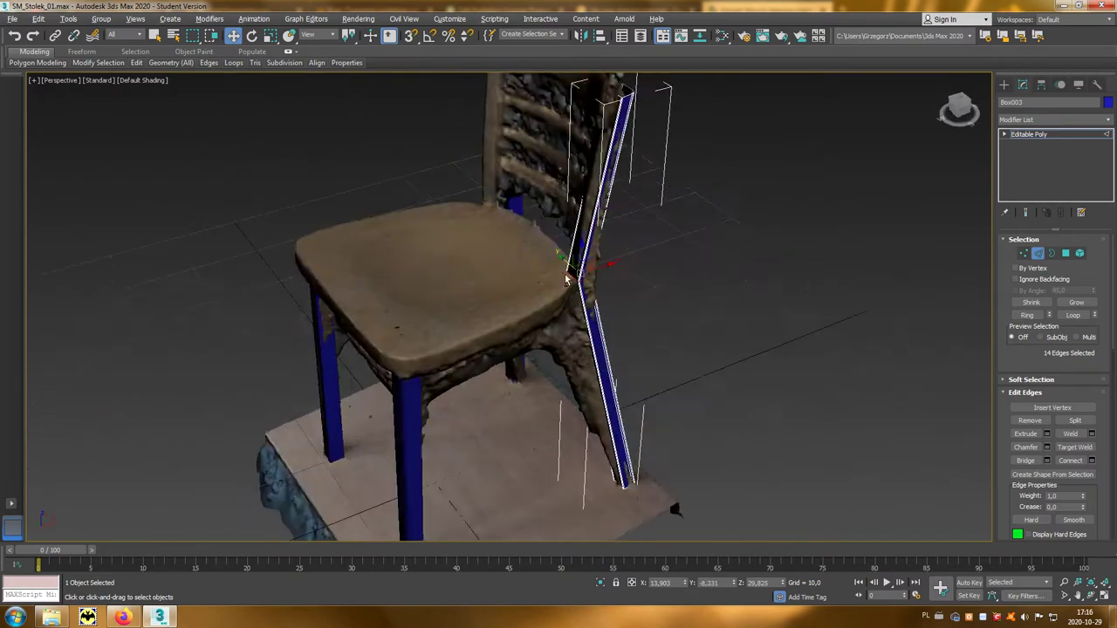
pyautogui.press('e')
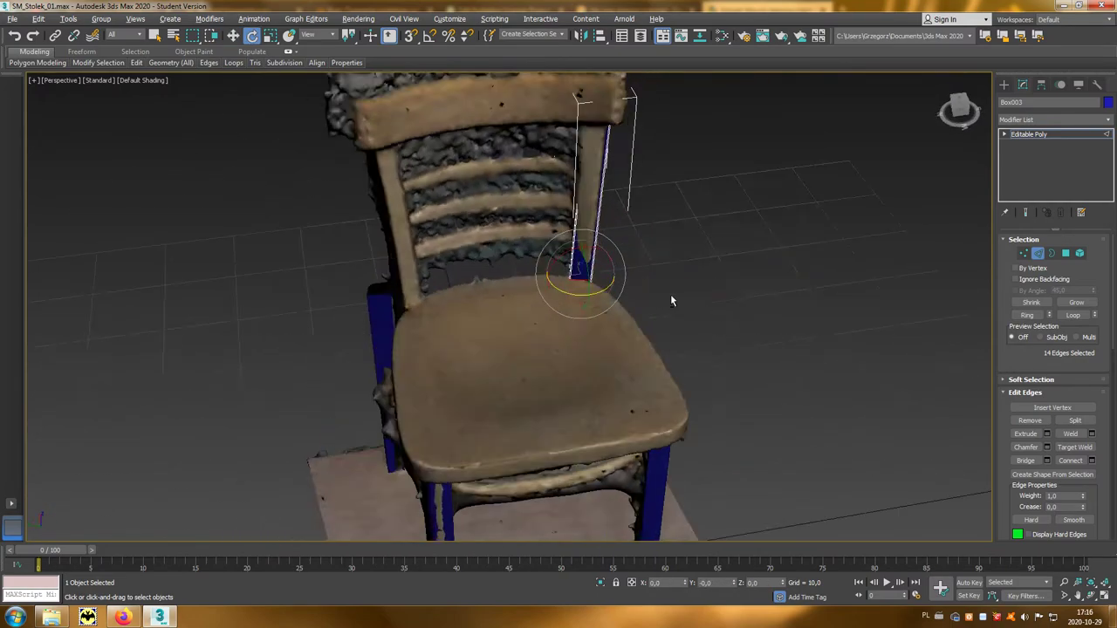
pyautogui.moveTo(735, 410)
pyautogui.keyDown('alt'); pyautogui.mouseDown(button='middle')
pyautogui.moveTo(811, 391)
pyautogui.moveTo(493, 403)
pyautogui.mouseUp(button='middle'); pyautogui.keyUp('alt')
pyautogui.click(338, 402)
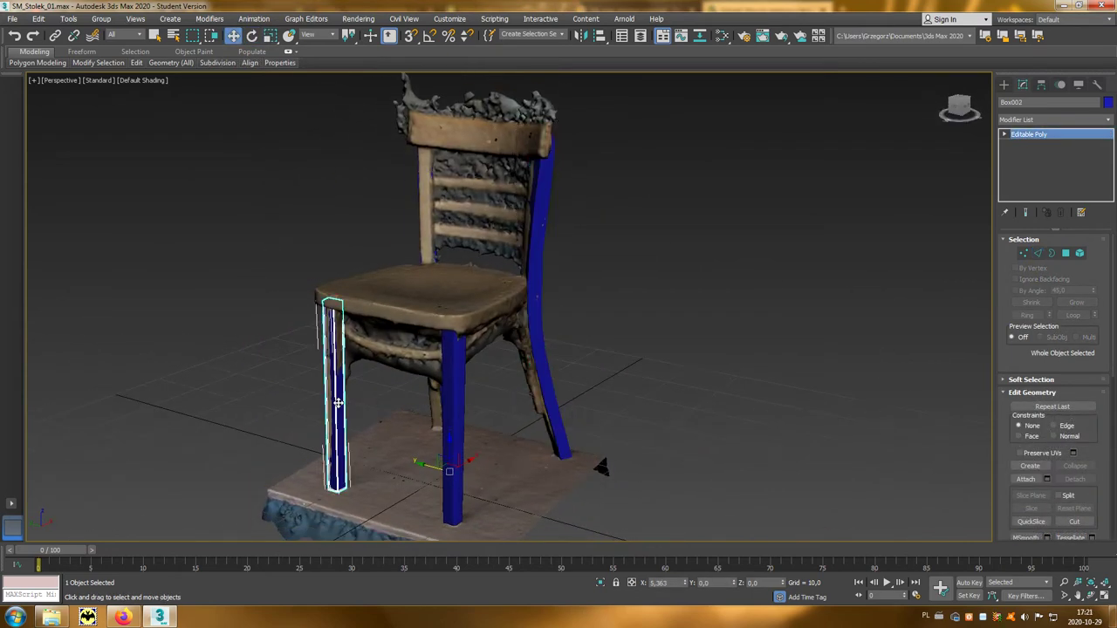
# - Attach the front-right, curved back and back-right legs to the front-left leg
pyautogui.click(1033, 483)
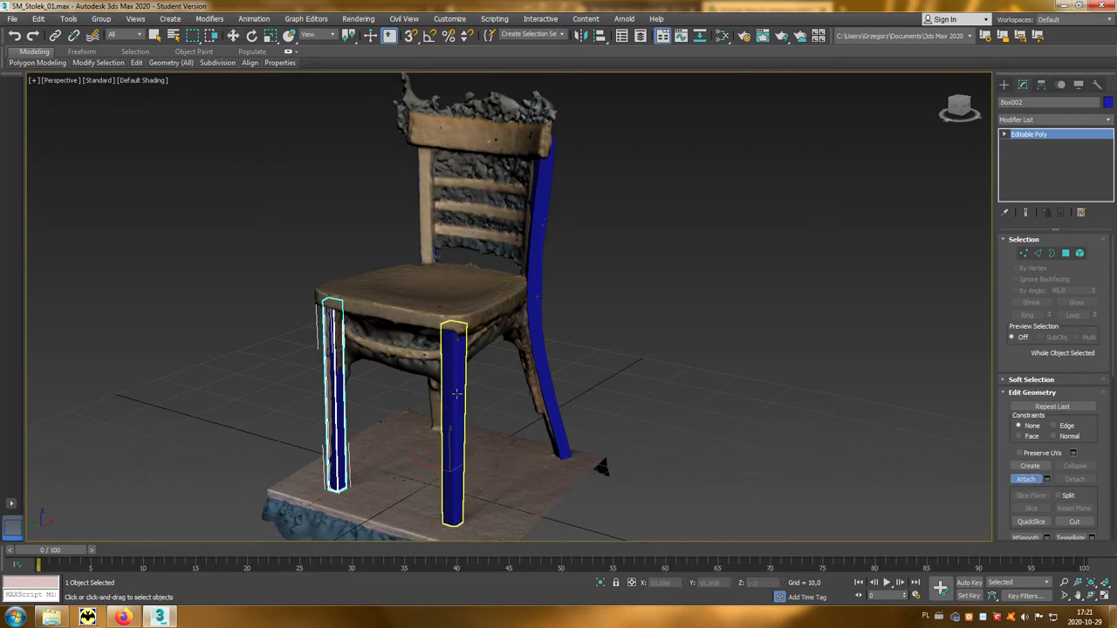
pyautogui.click(455, 395)
pyautogui.click(543, 394)
pyautogui.moveTo(634, 430)
pyautogui.keyDown('alt'); pyautogui.mouseDown(button='middle')
pyautogui.moveTo(595, 421)
pyautogui.moveTo(518, 428)
pyautogui.mouseUp(button='middle'); pyautogui.keyUp('alt')
pyautogui.click(578, 431)
pyautogui.keyDown('alt'); pyautogui.moveTo(625, 444); pyautogui.dragTo(761, 456, button='middle'); pyautogui.keyUp('alt')
pyautogui.click(1026, 480)
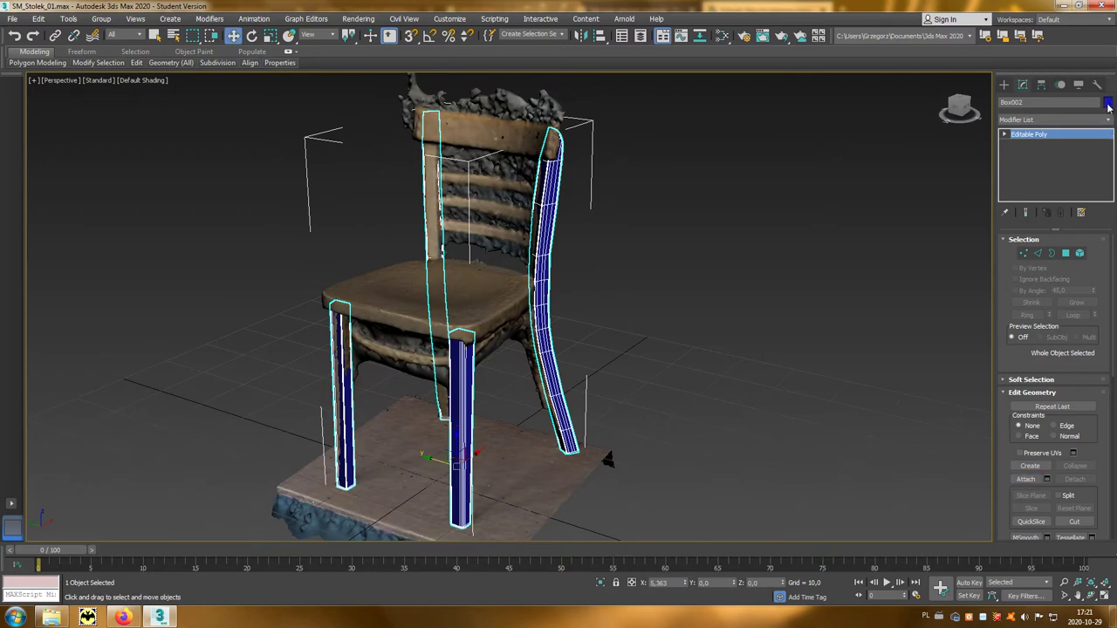
# - Set the combined legs' object colour to teal and check them in isolation
pyautogui.click(1108, 103)
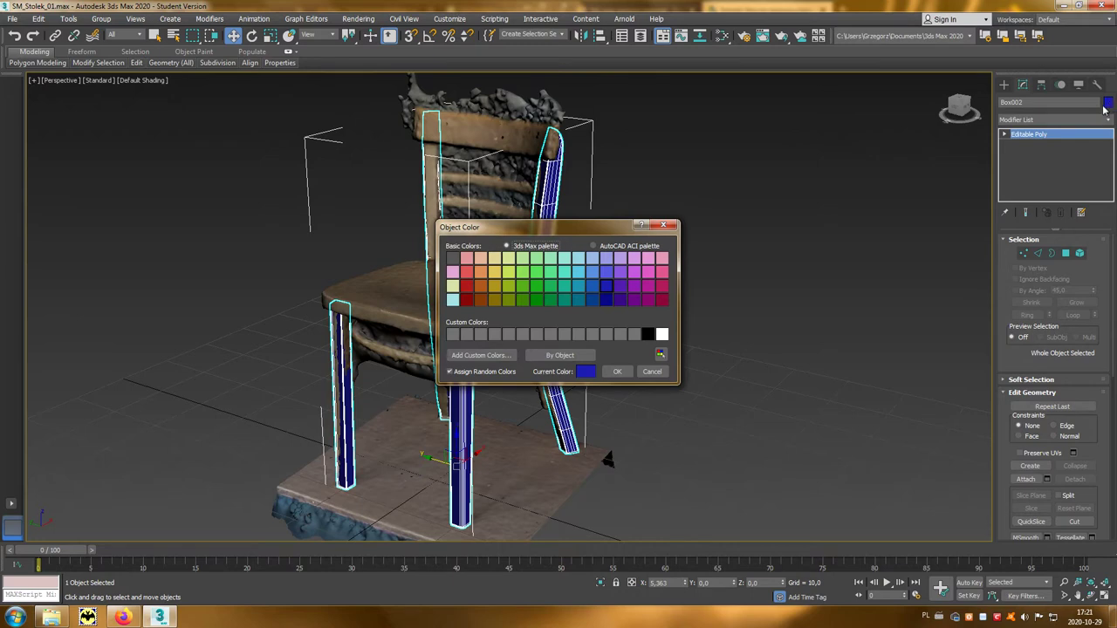
pyautogui.click(566, 292)
pyautogui.click(617, 371)
pyautogui.moveTo(704, 439); pyautogui.dragTo(746, 412, button='middle')
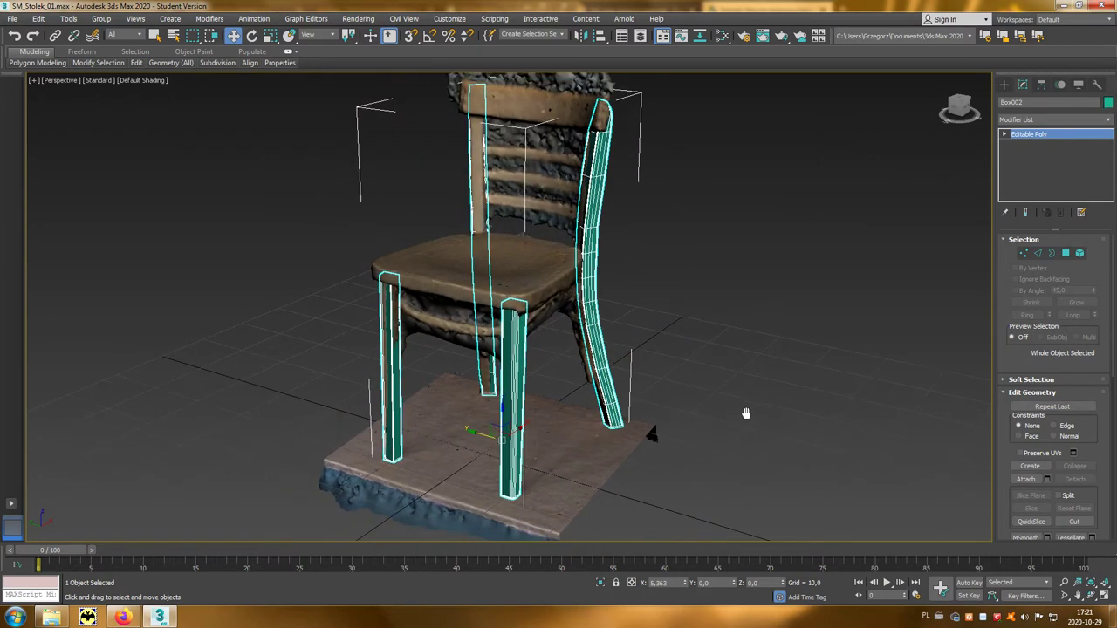
pyautogui.hotkey('alt', 'q')
pyautogui.moveTo(666, 522)
pyautogui.keyDown('alt'); pyautogui.mouseDown(button='middle')
pyautogui.moveTo(703, 500)
pyautogui.moveTo(787, 494)
pyautogui.moveTo(656, 499)
pyautogui.mouseUp(button='middle'); pyautogui.keyUp('alt')
pyautogui.click(601, 582)
pyautogui.click(211, 448)
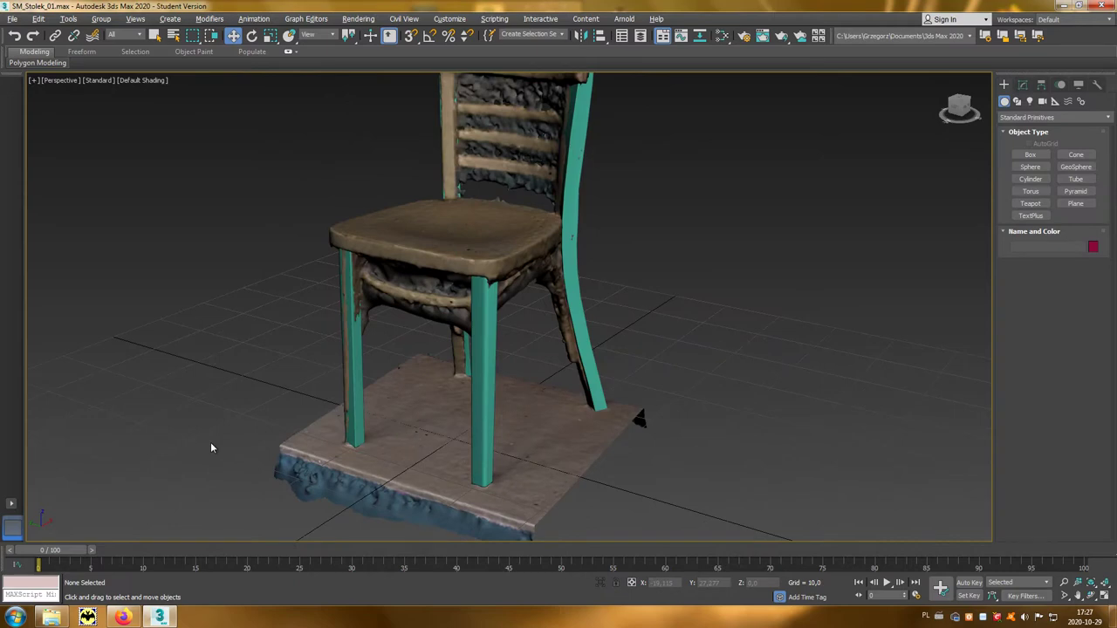
# - Draw a three-point corner line, Line001, on the floor beside the chair's teal legs
pyautogui.click(1017, 103)
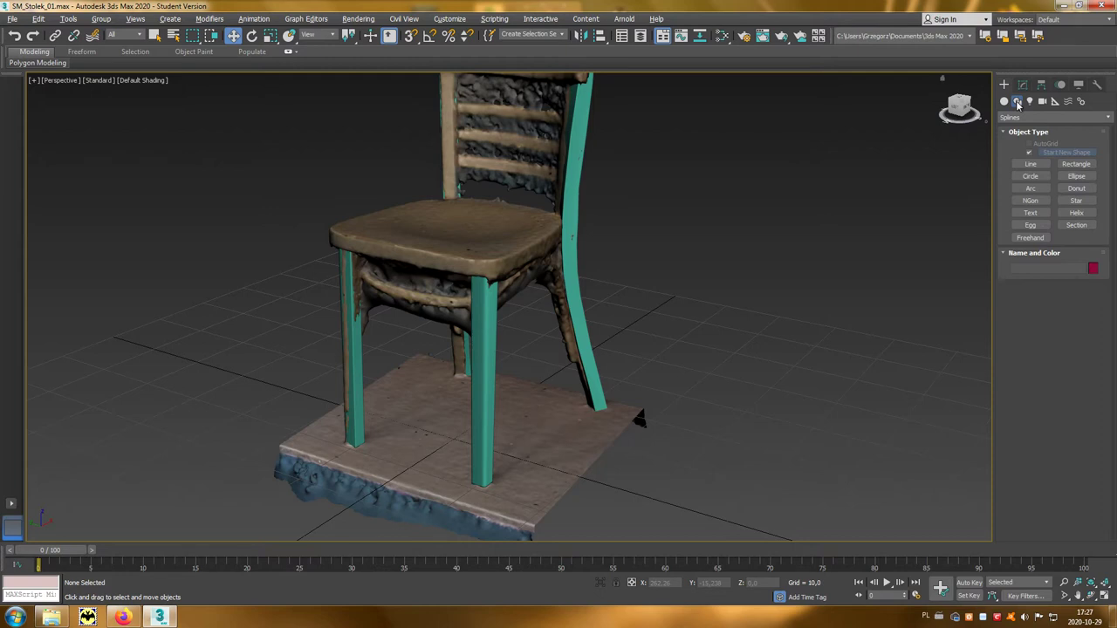
pyautogui.click(1030, 165)
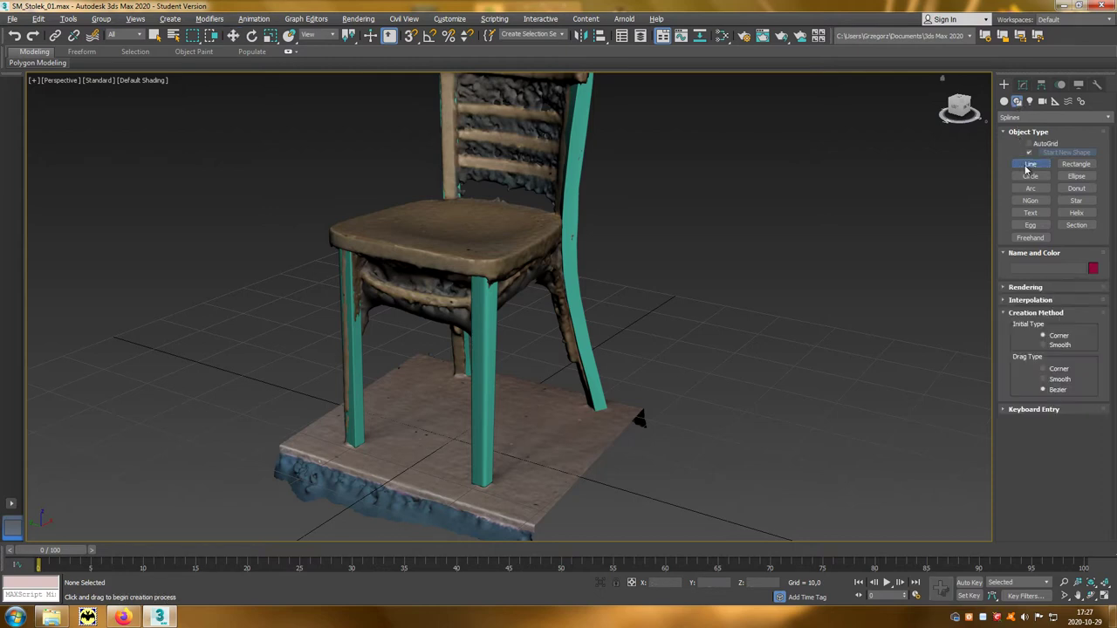
pyautogui.click(325, 353)
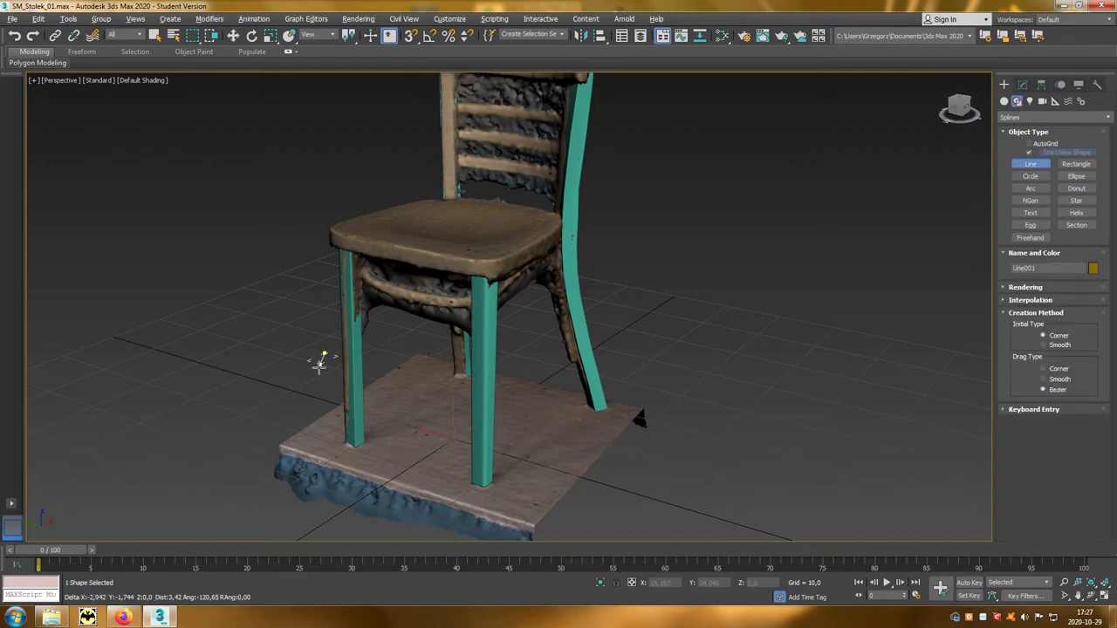
pyautogui.click(326, 508)
pyautogui.click(665, 437)
pyautogui.rightClick(660, 381)
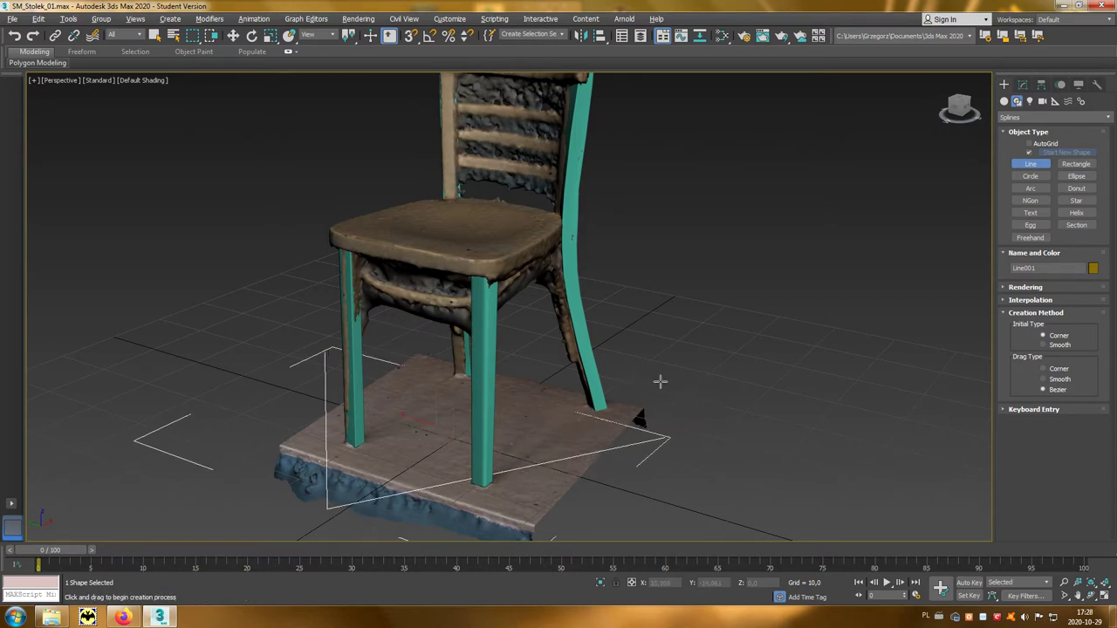
# - Enable Vertex sub-object mode for Line001 in the Modify panel
pyautogui.click(1025, 85)
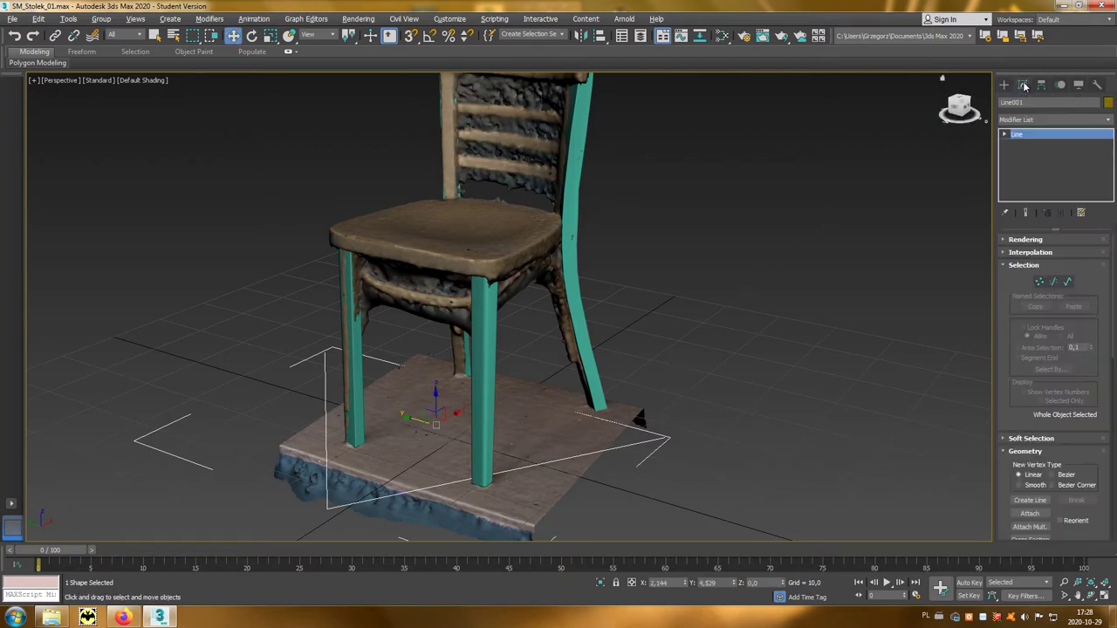
pyautogui.click(1040, 283)
pyautogui.moveTo(763, 333); pyautogui.dragTo(771, 316, button='middle')
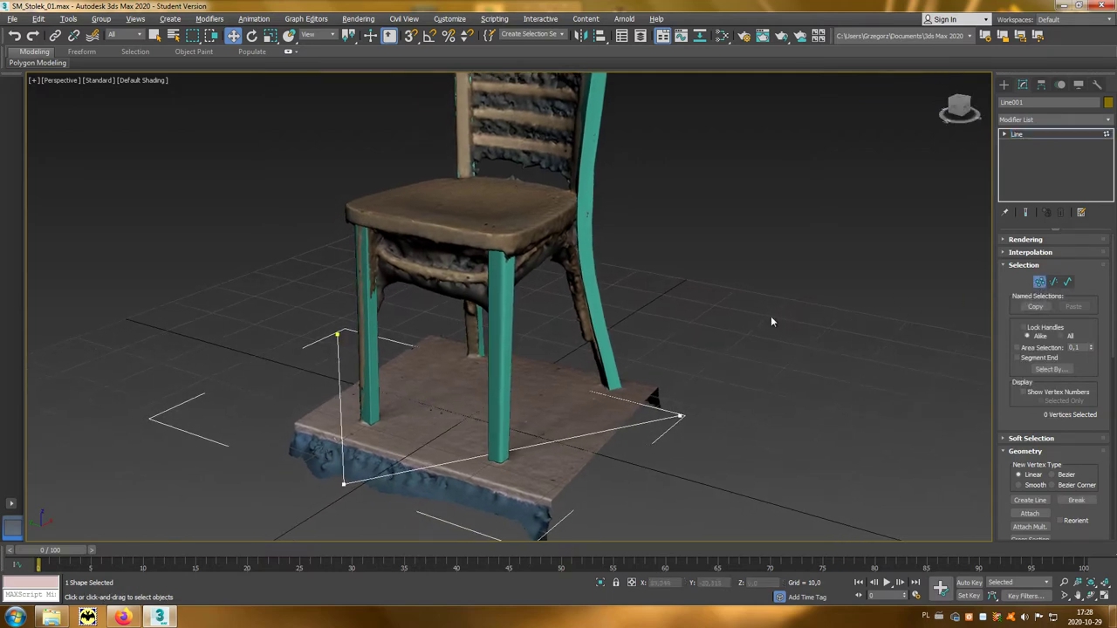
# - Show four viewports and move a line vertex up toward the chair rail
pyautogui.click(347, 486)
pyautogui.hotkey('alt', 'w')
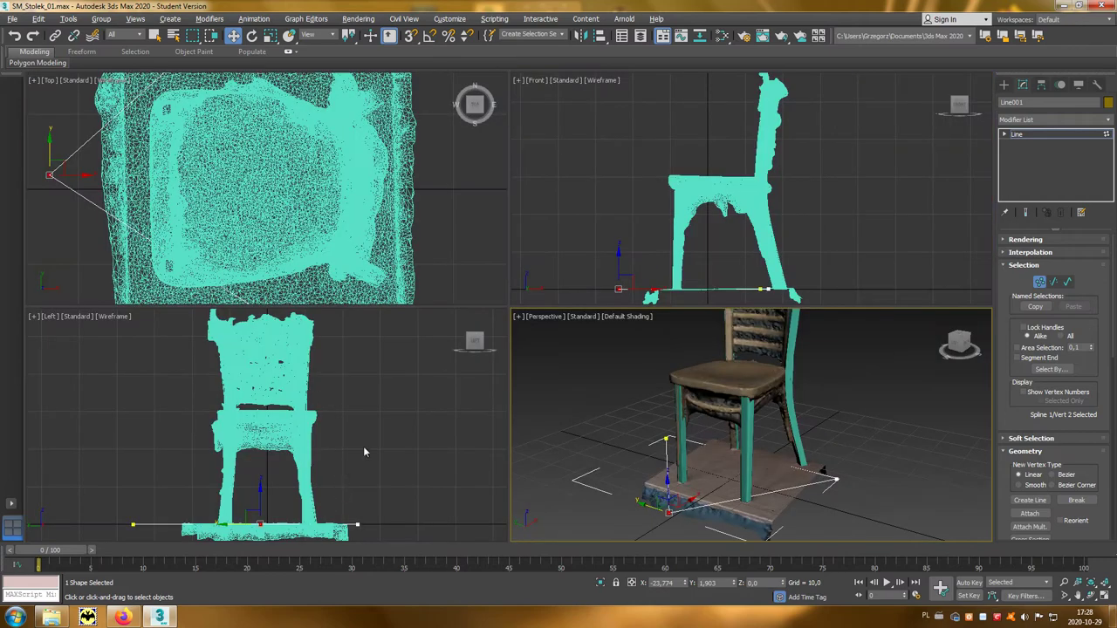
pyautogui.scroll(3, 715, 410)
pyautogui.scroll(4, 751, 419)
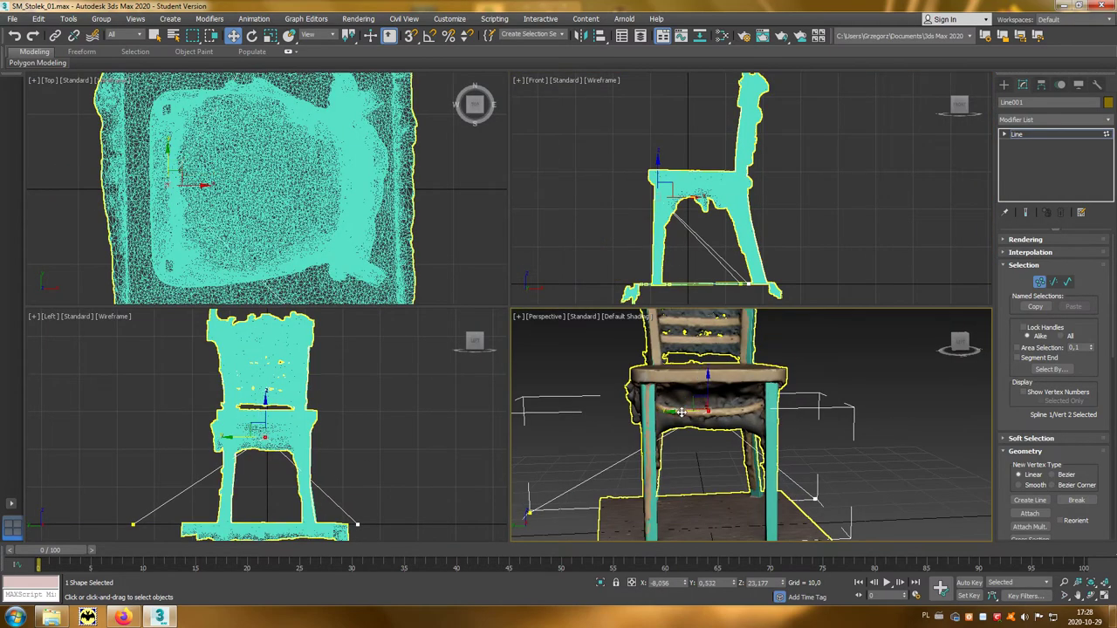
pyautogui.keyDown('alt'); pyautogui.moveTo(751, 419); pyautogui.dragTo(786, 367, button='middle'); pyautogui.keyUp('alt')
pyautogui.click(822, 503)
pyautogui.moveTo(831, 495); pyautogui.dragTo(786, 376)
# - Position the vertex against the chair leg and along the rail
pyautogui.scroll(4, 751, 410)
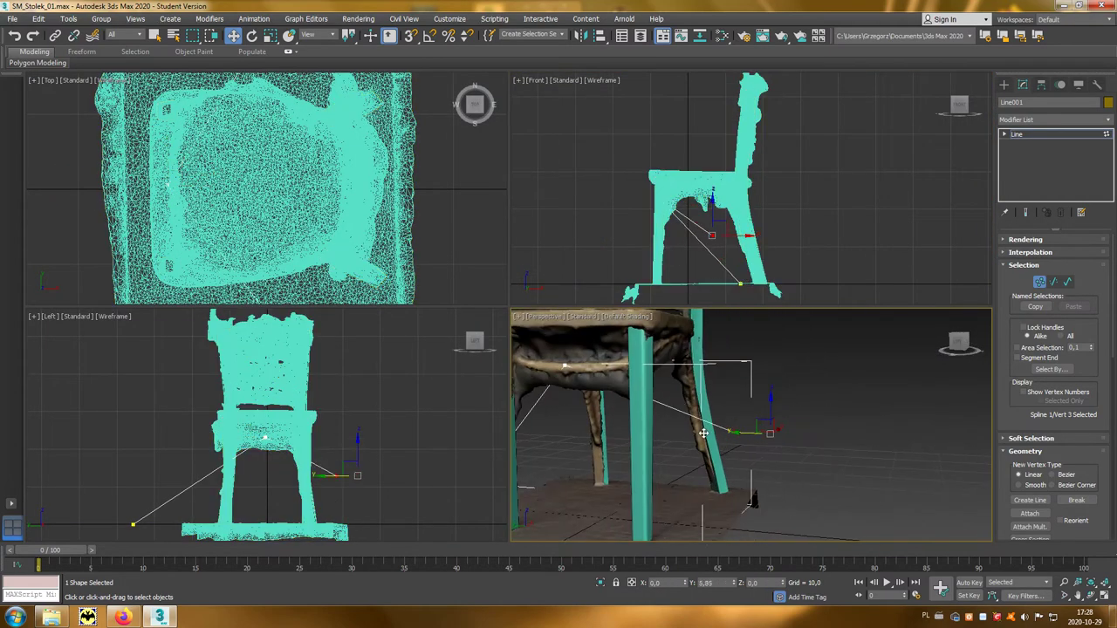
pyautogui.scroll(-2, 757, 414)
pyautogui.keyDown('alt'); pyautogui.moveTo(757, 414); pyautogui.dragTo(663, 419, button='middle'); pyautogui.keyUp('alt')
pyautogui.scroll(2, 664, 419)
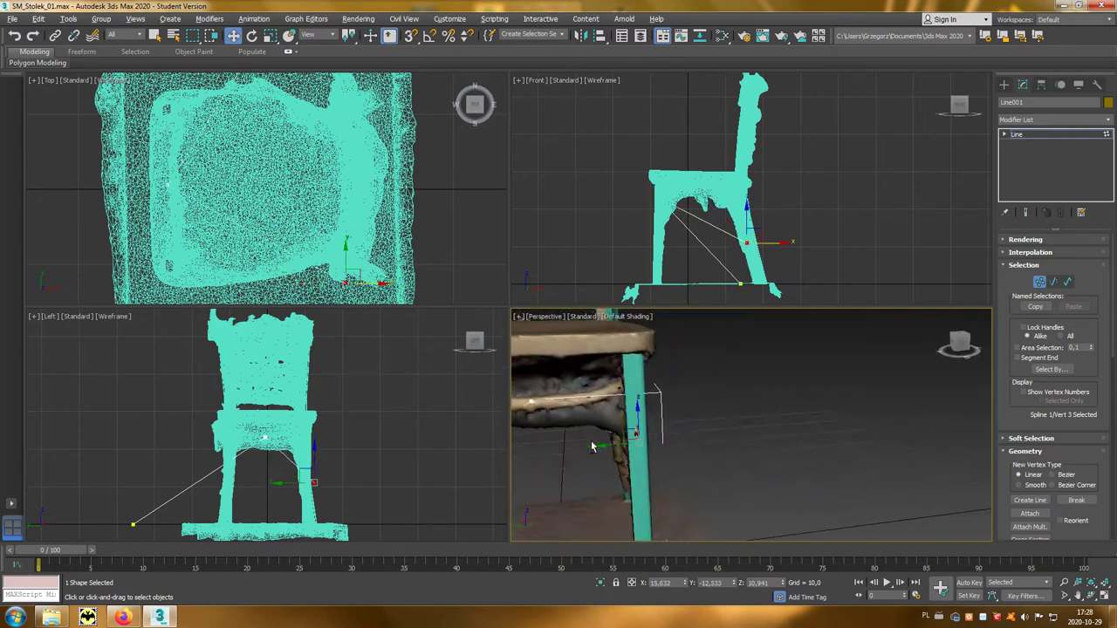
pyautogui.moveTo(615, 419); pyautogui.dragTo(614, 431)
pyautogui.keyDown('alt'); pyautogui.moveTo(614, 431); pyautogui.dragTo(623, 424, button='middle'); pyautogui.keyUp('alt')
pyautogui.moveTo(623, 424); pyautogui.dragTo(650, 428)
pyautogui.scroll(-2, 635, 433)
pyautogui.keyDown('alt'); pyautogui.moveTo(651, 428); pyautogui.dragTo(711, 428, button='middle'); pyautogui.keyUp('alt')
pyautogui.scroll(2, 698, 426)
pyautogui.moveTo(795, 373)
pyautogui.mouseDown(button='middle')
pyautogui.moveTo(848, 369)
pyautogui.moveTo(843, 339)
pyautogui.mouseUp(button='middle')
# - Move three vertices up under the seat and convert them to Bezier
pyautogui.moveTo(552, 482); pyautogui.dragTo(552, 485)
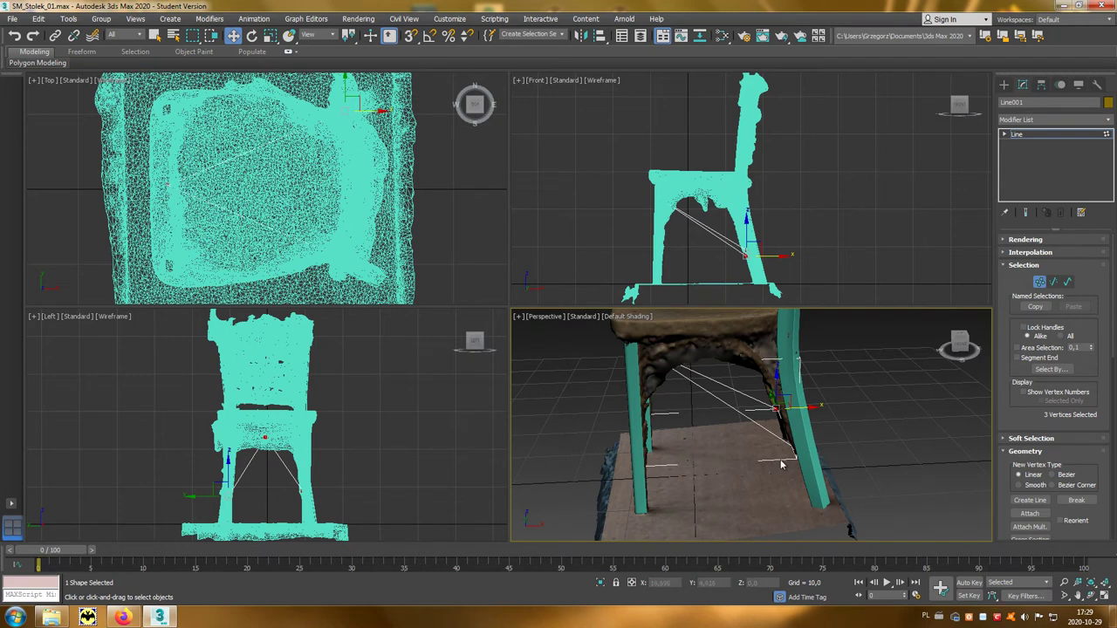
pyautogui.keyDown('alt'); pyautogui.moveTo(782, 465); pyautogui.dragTo(811, 463, button='middle'); pyautogui.keyUp('alt')
pyautogui.moveTo(683, 401); pyautogui.dragTo(642, 354)
pyautogui.rightClick(642, 354)
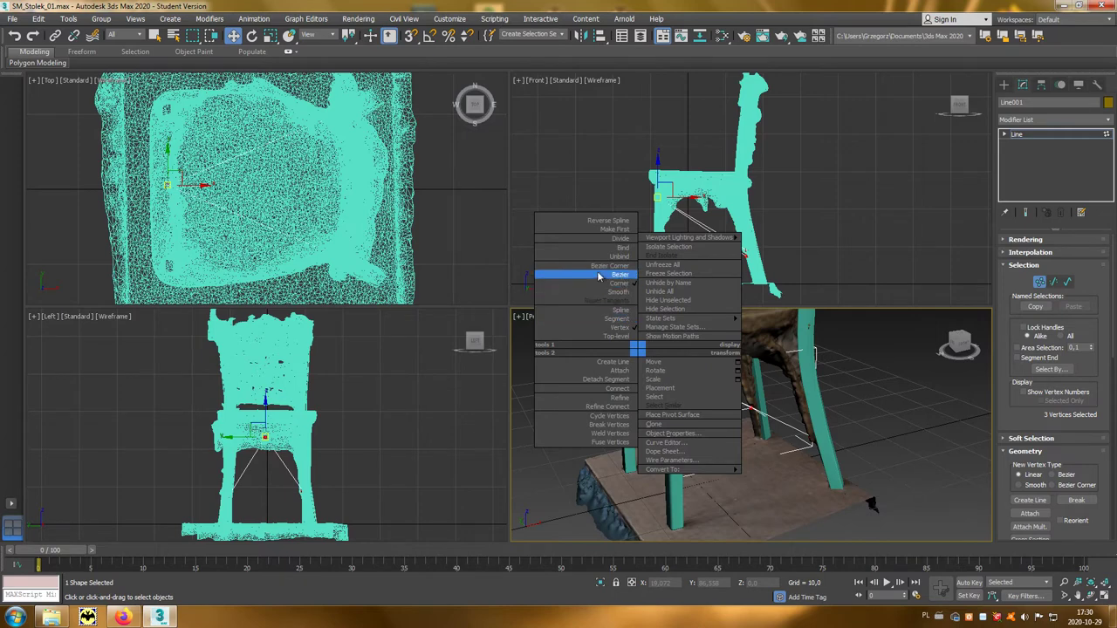
pyautogui.click(620, 276)
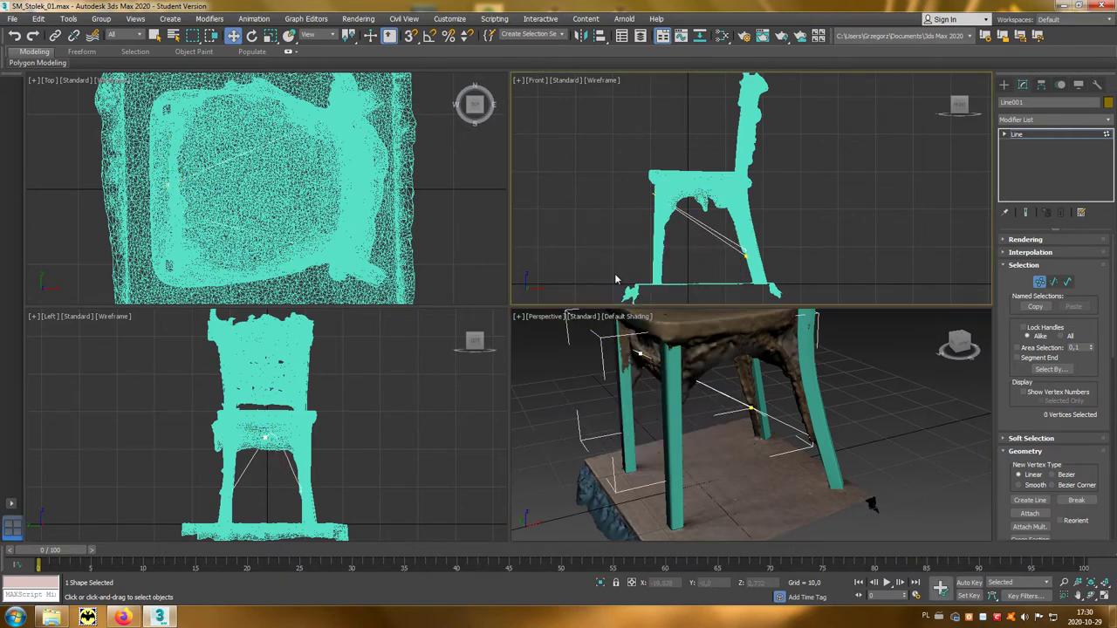
# - Adjust the Bezier tangent handles so the spline arcs beneath the seat
pyautogui.keyDown('alt'); pyautogui.moveTo(762, 467); pyautogui.dragTo(757, 442, button='middle'); pyautogui.keyUp('alt')
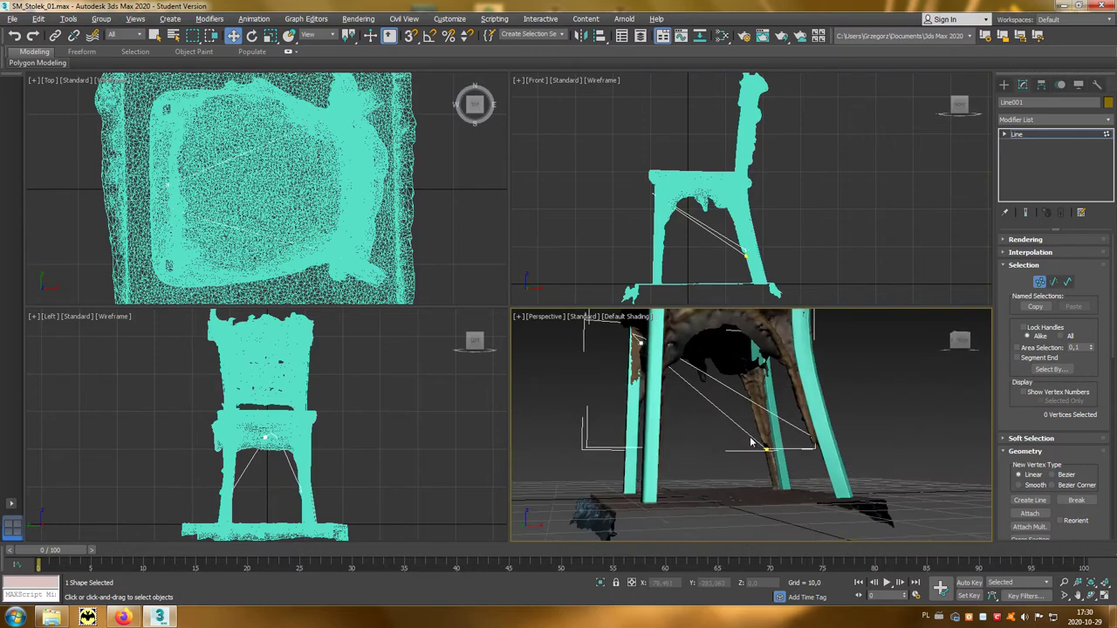
pyautogui.click(811, 439)
pyautogui.moveTo(753, 406); pyautogui.dragTo(789, 407)
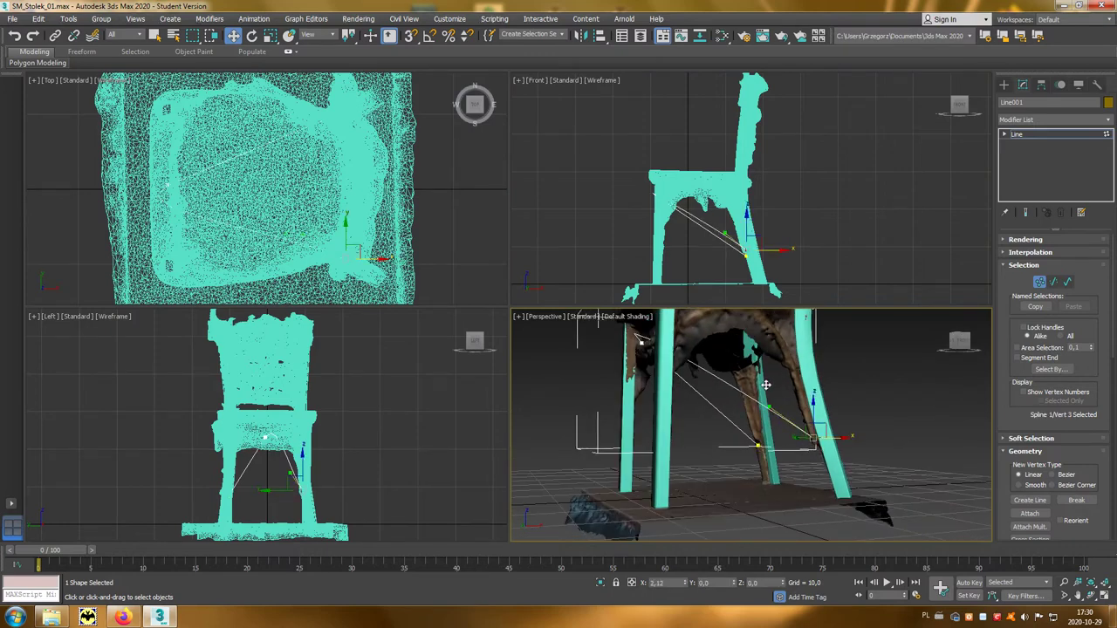
pyautogui.moveTo(822, 420)
pyautogui.keyDown('alt'); pyautogui.mouseDown(button='middle')
pyautogui.moveTo(816, 437)
pyautogui.moveTo(743, 420)
pyautogui.moveTo(751, 393)
pyautogui.mouseUp(button='middle'); pyautogui.keyUp('alt')
pyautogui.click(746, 425)
pyautogui.moveTo(750, 392); pyautogui.dragTo(762, 378)
pyautogui.keyDown('alt'); pyautogui.moveTo(762, 379); pyautogui.dragTo(798, 433, button='middle'); pyautogui.keyUp('alt')
pyautogui.click(669, 344)
pyautogui.keyDown('alt'); pyautogui.moveTo(668, 345); pyautogui.dragTo(927, 426, button='middle'); pyautogui.keyUp('alt')
pyautogui.moveTo(1071, 456); pyautogui.dragTo(1071, 259)
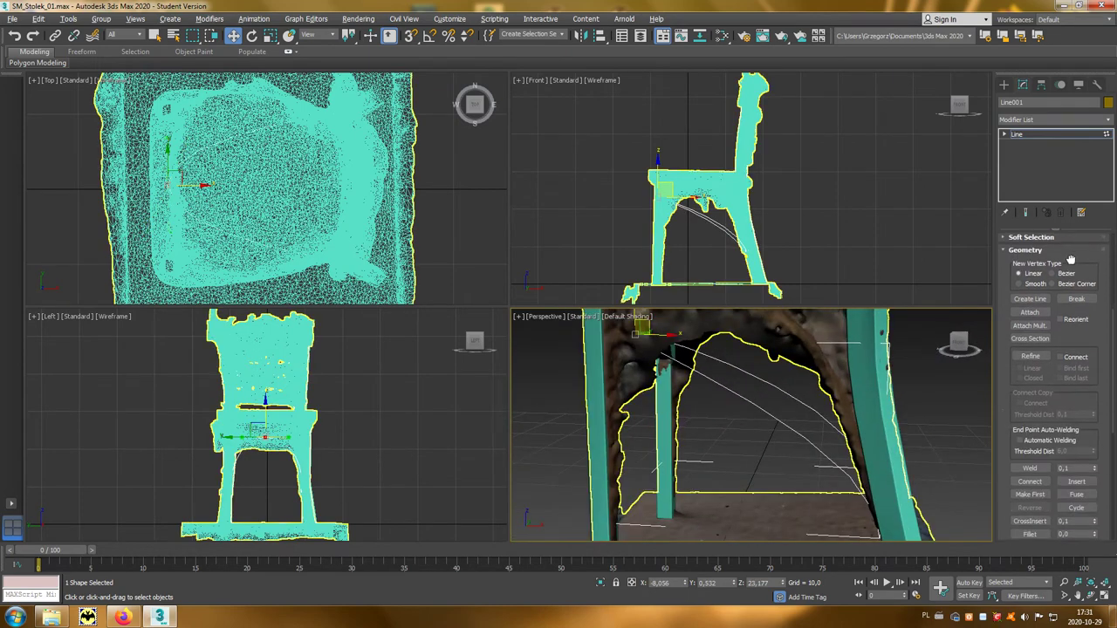
# - Insert an extra vertex into the arch and set the points to Bezier
pyautogui.click(1085, 484)
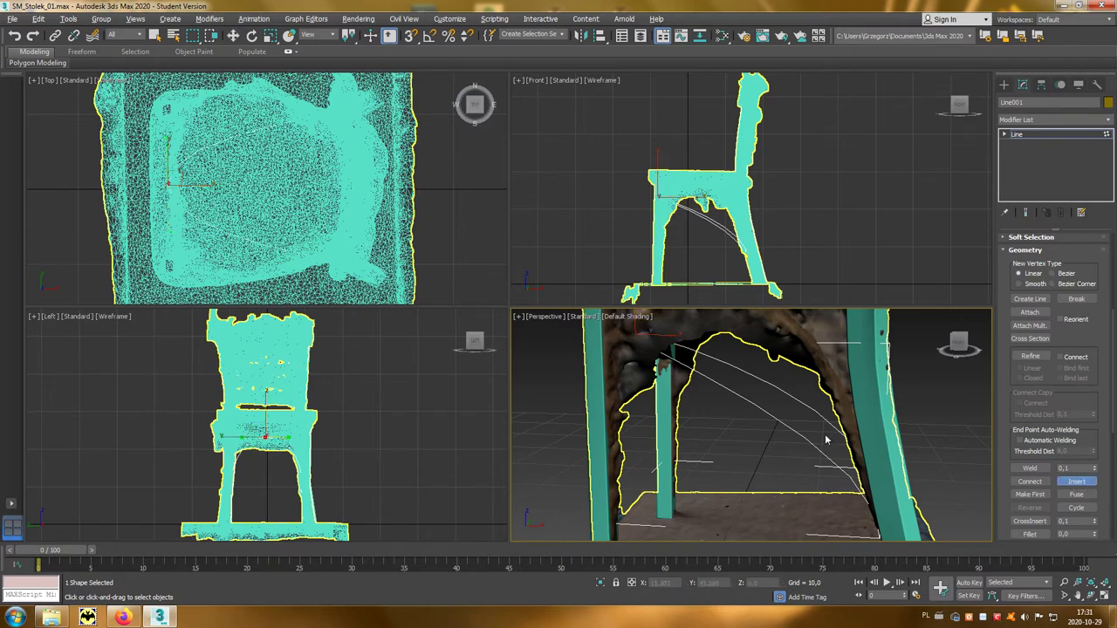
pyautogui.click(774, 410)
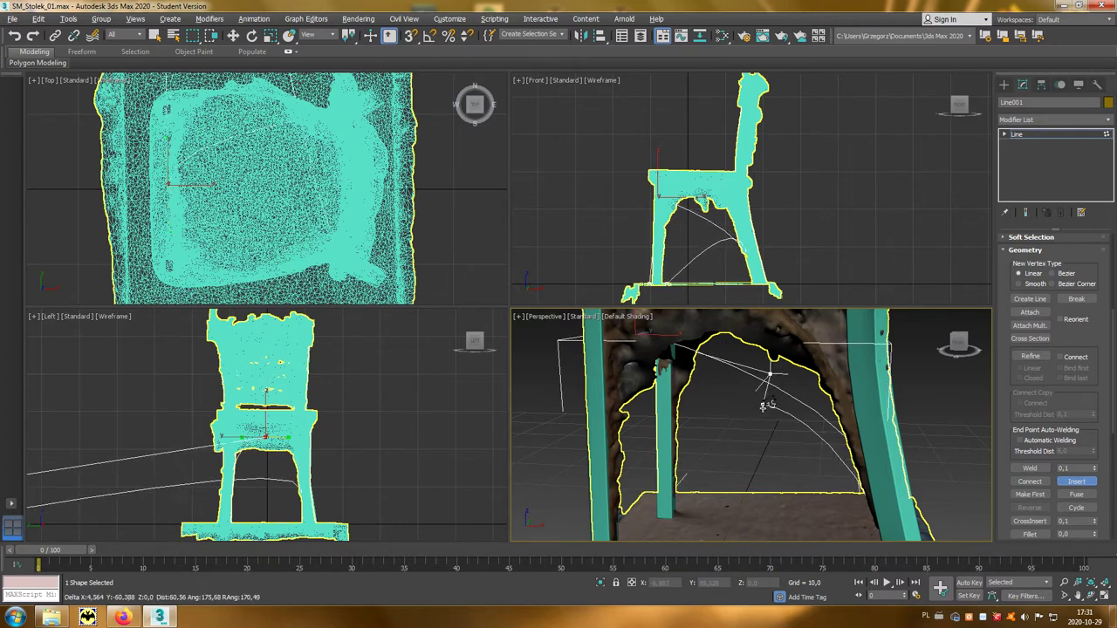
pyautogui.keyDown('alt'); pyautogui.moveTo(776, 444); pyautogui.dragTo(761, 433, button='middle'); pyautogui.keyUp('alt')
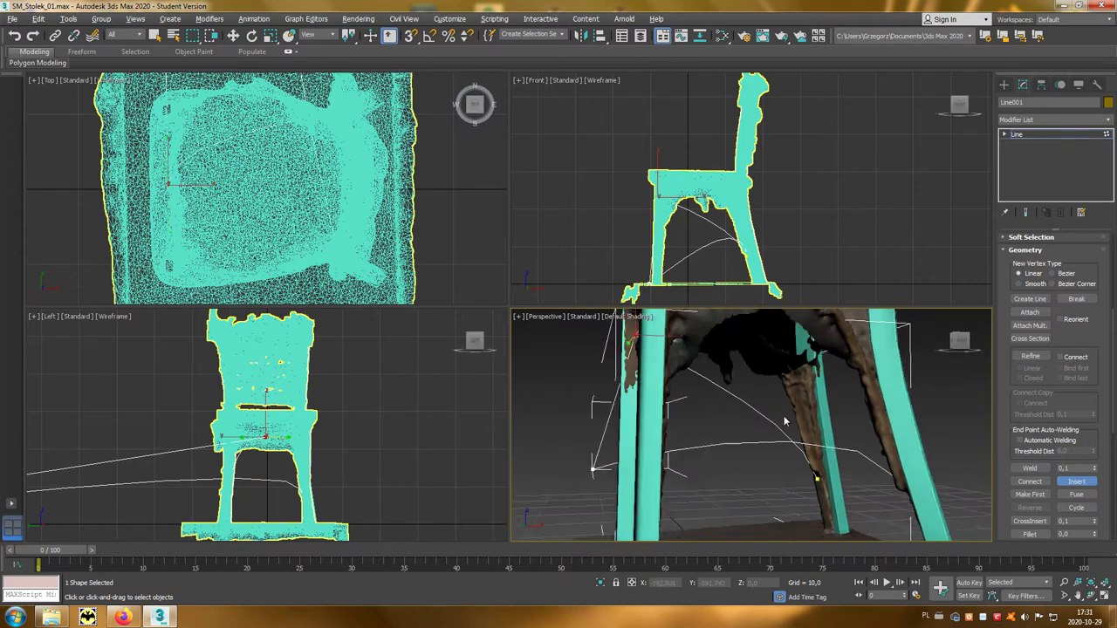
pyautogui.rightClick(784, 415)
pyautogui.press('w')
pyautogui.scroll(-10, 667, 464)
pyautogui.keyDown('alt'); pyautogui.moveTo(872, 471); pyautogui.dragTo(664, 436, button='middle'); pyautogui.keyUp('alt')
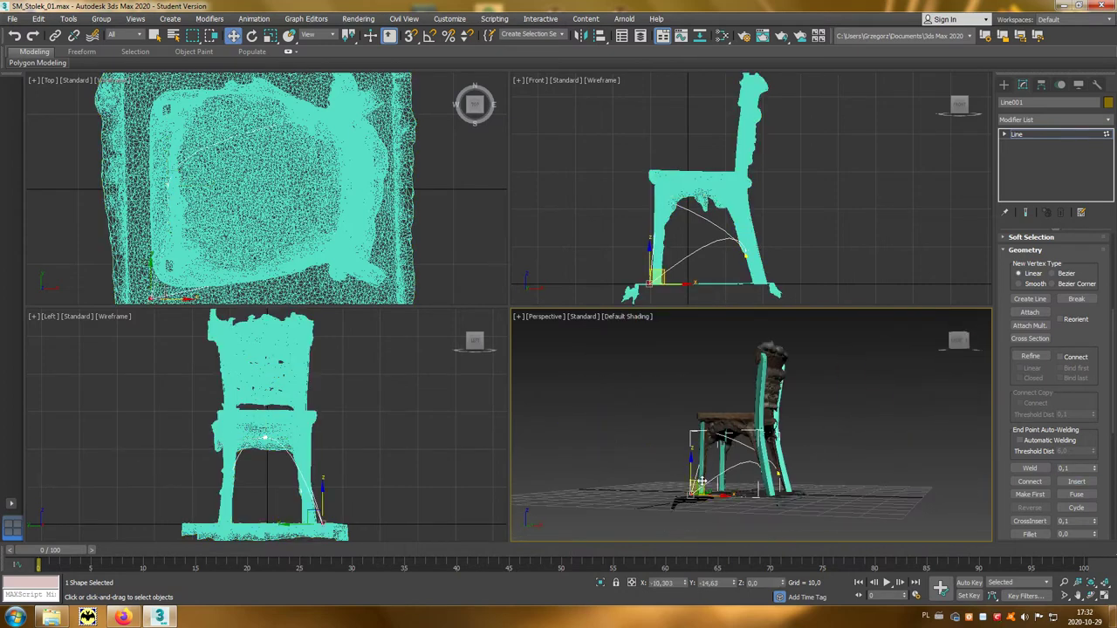
pyautogui.hotkey('alt', 'w')
pyautogui.rightClick(436, 363)
pyautogui.click(405, 292)
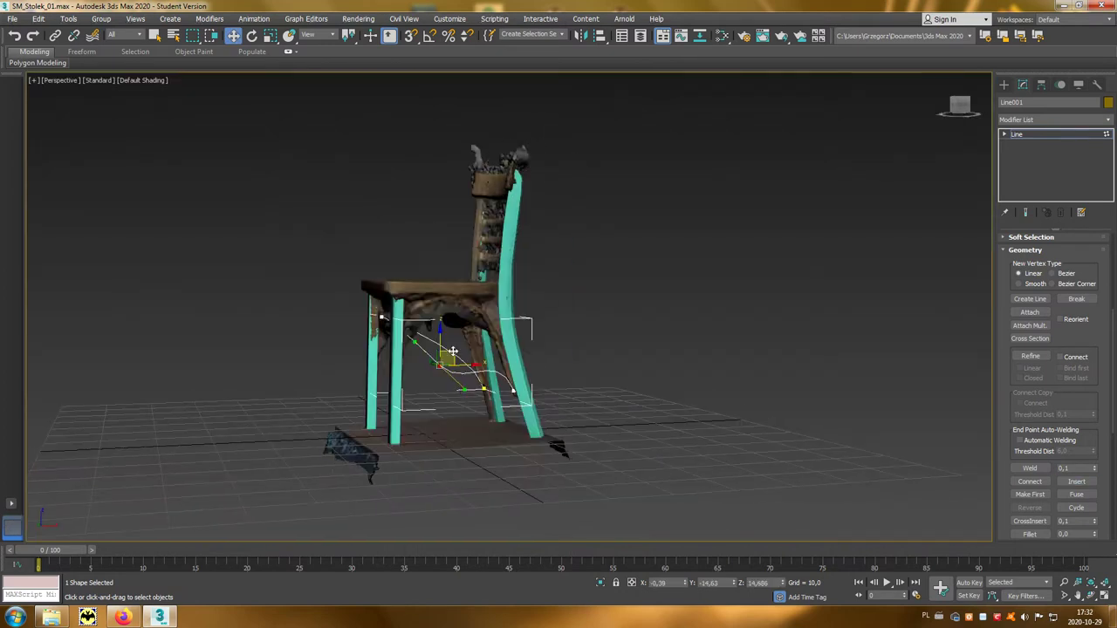
pyautogui.moveTo(332, 297)
pyautogui.keyDown('alt'); pyautogui.mouseDown(button='middle')
pyautogui.moveTo(418, 299)
pyautogui.moveTo(492, 279)
pyautogui.mouseUp(button='middle'); pyautogui.keyUp('alt')
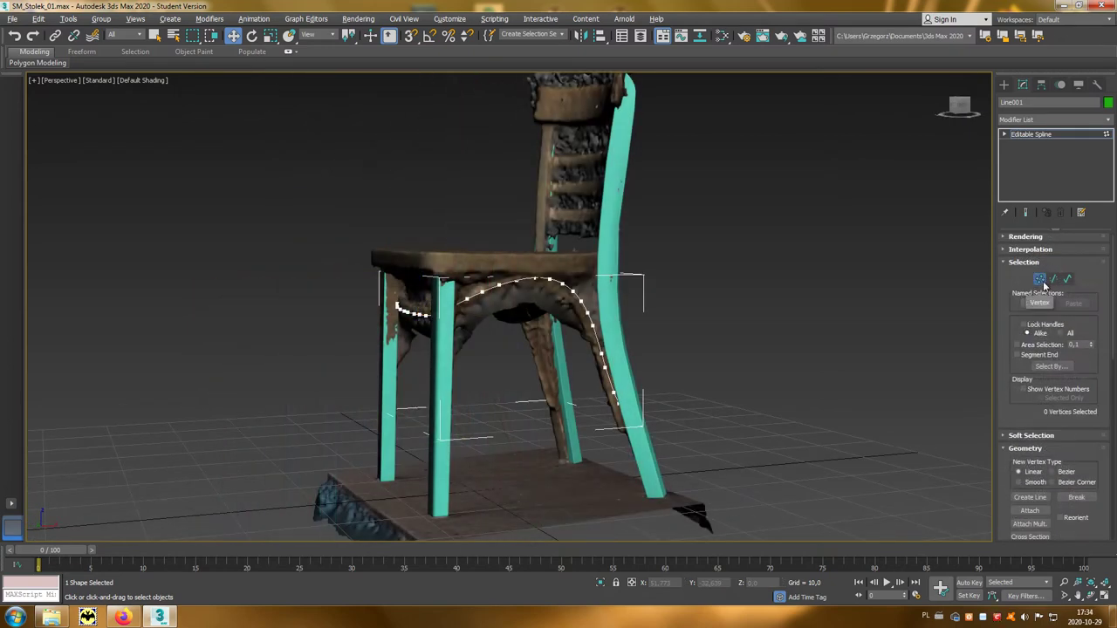
# - Leave Vertex mode and check the curve in Isolate Selection, then restore the chair
pyautogui.click(1039, 279)
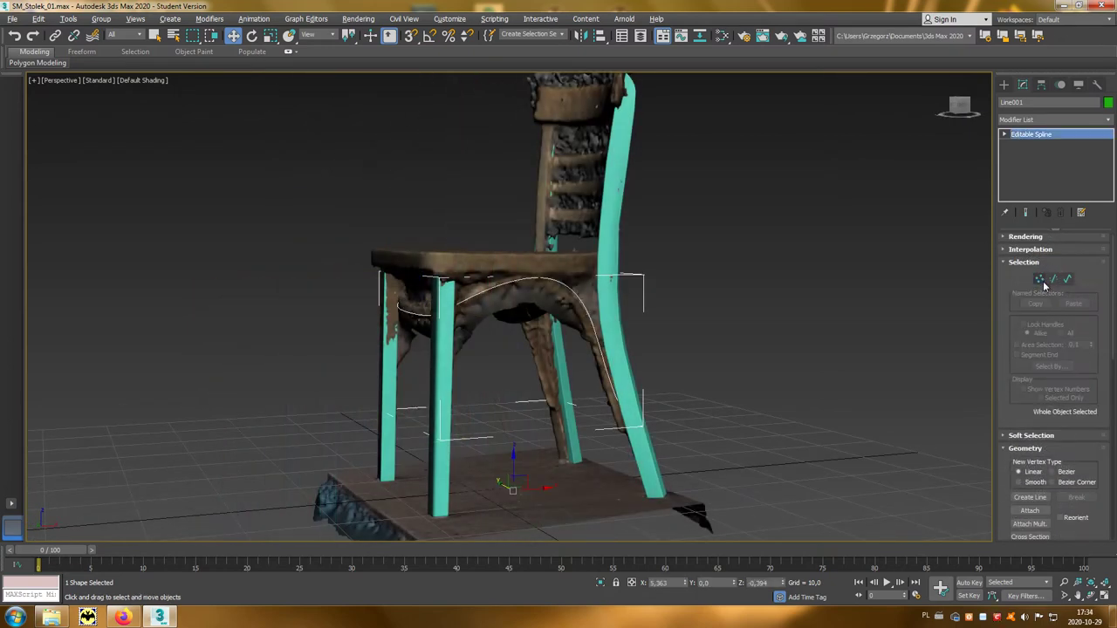
pyautogui.click(602, 584)
pyautogui.scroll(-1, 642, 452)
pyautogui.scroll(-2, 637, 451)
pyautogui.moveTo(622, 447)
pyautogui.keyDown('alt'); pyautogui.mouseDown(button='middle')
pyautogui.moveTo(685, 468)
pyautogui.moveTo(772, 448)
pyautogui.mouseUp(button='middle'); pyautogui.keyUp('alt')
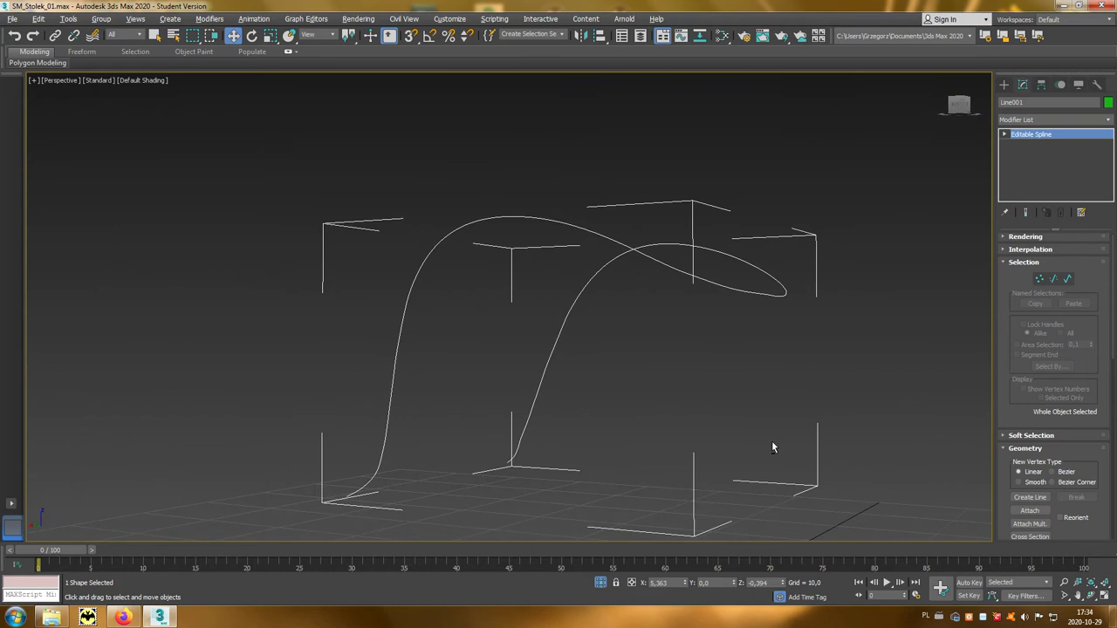
pyautogui.click(601, 584)
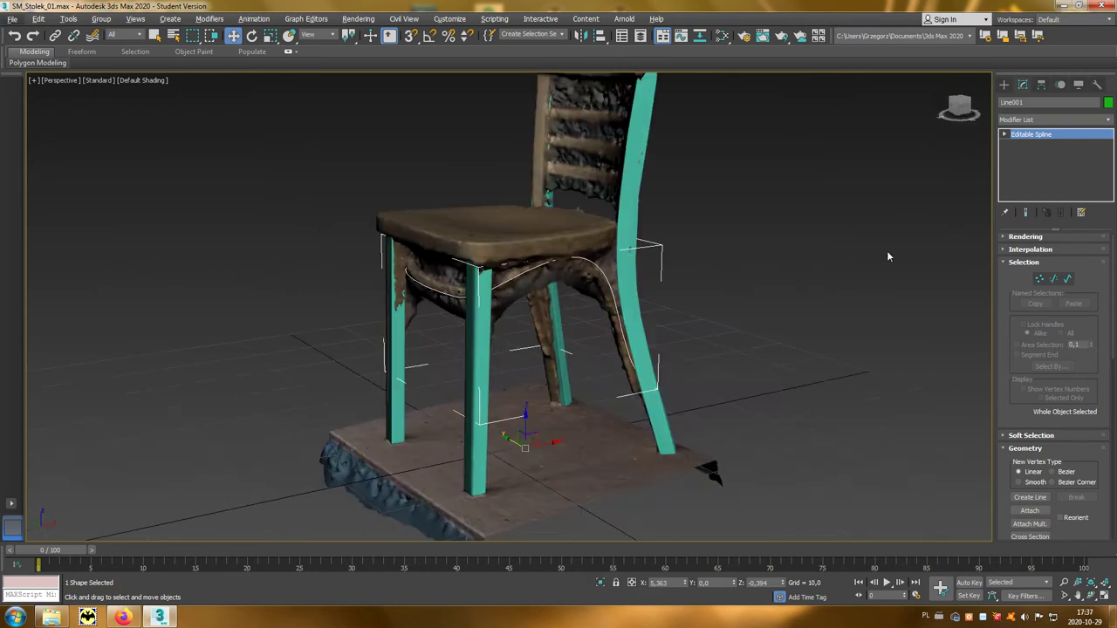
# - Create Cylinder001 on the chair's base: radius 0.765, height 10.778, 5 height segments, 14 sides
pyautogui.click(1004, 85)
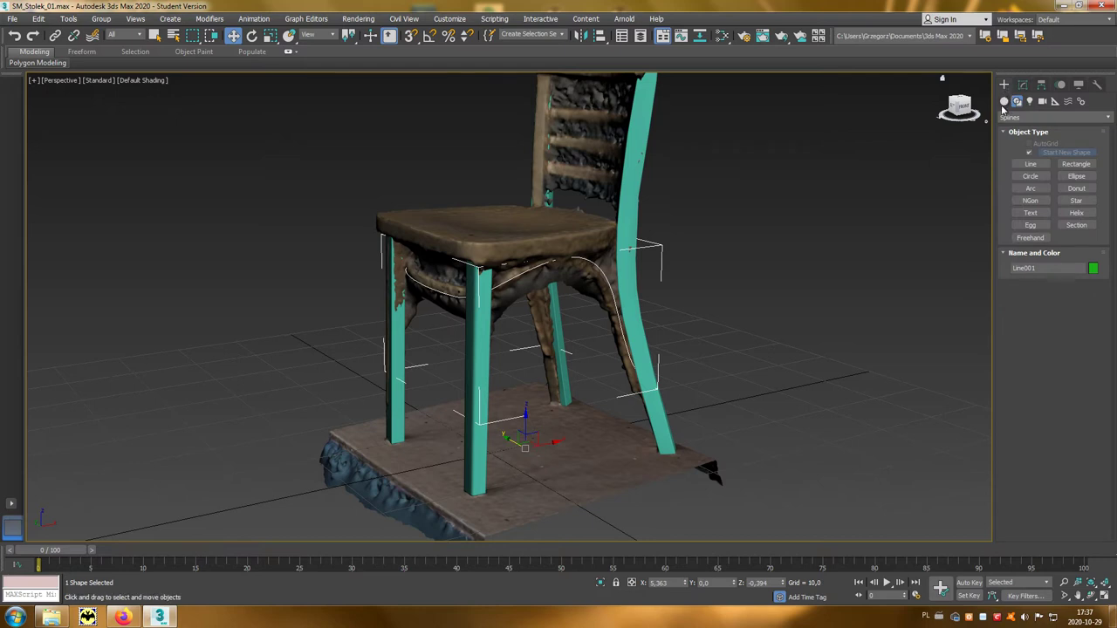
pyautogui.click(1004, 101)
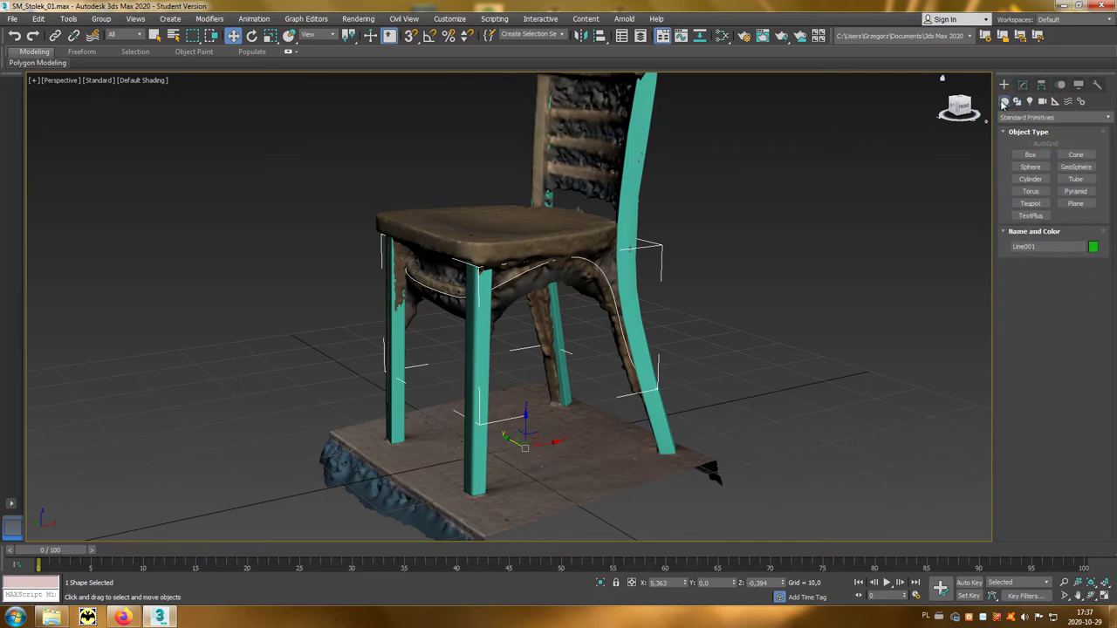
pyautogui.click(1030, 180)
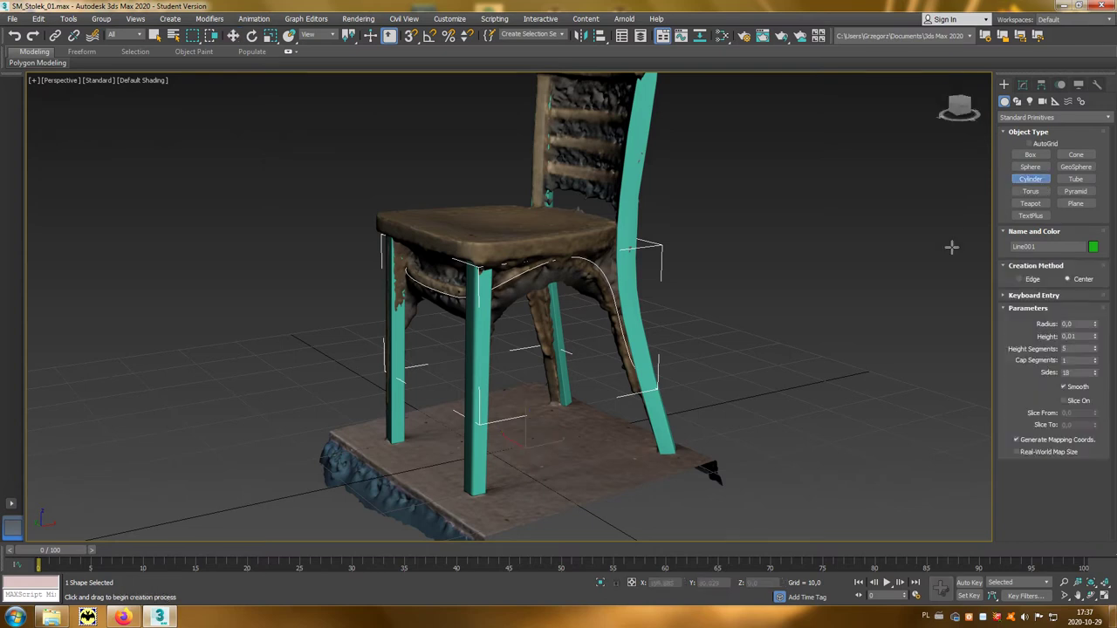
pyautogui.moveTo(631, 474); pyautogui.dragTo(629, 475)
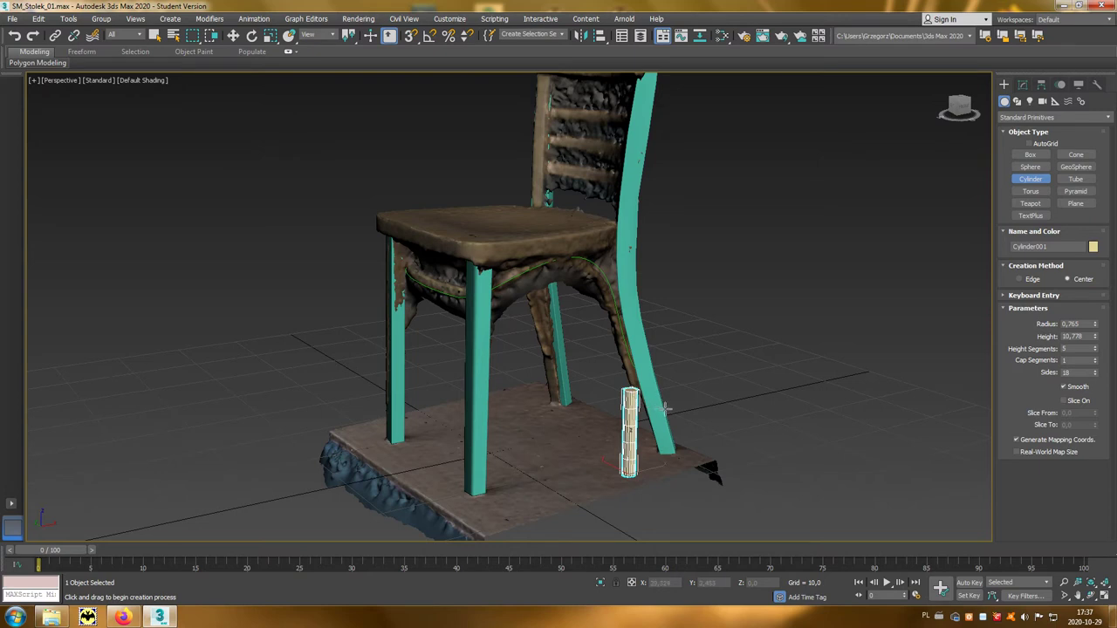
pyautogui.moveTo(1080, 372); pyautogui.dragTo(1037, 373)
pyautogui.press('Return')
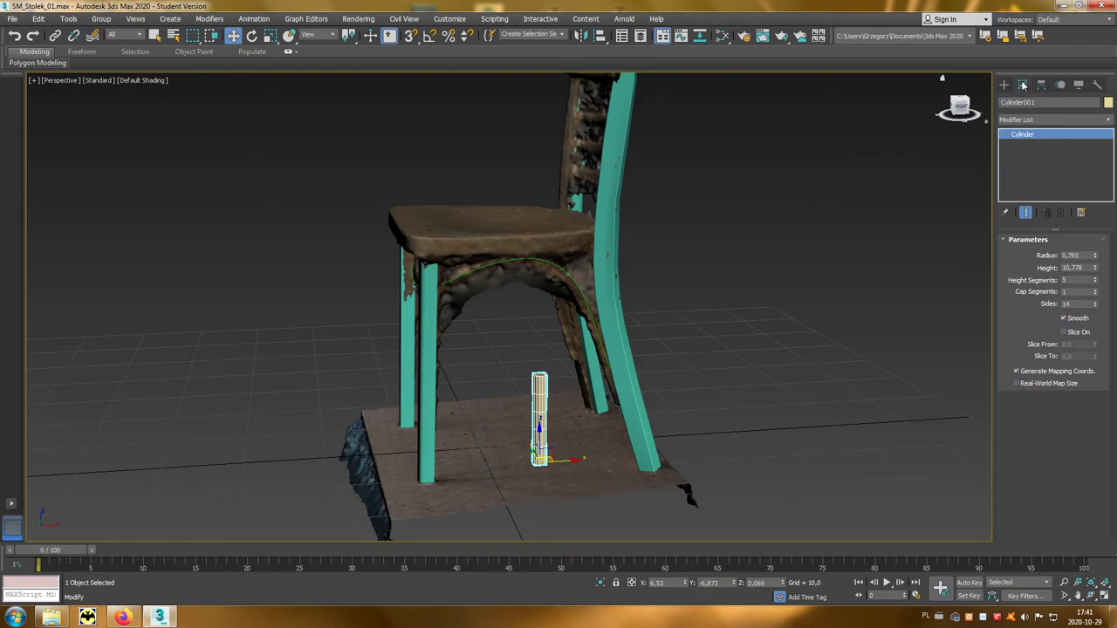
pyautogui.click(1050, 119)
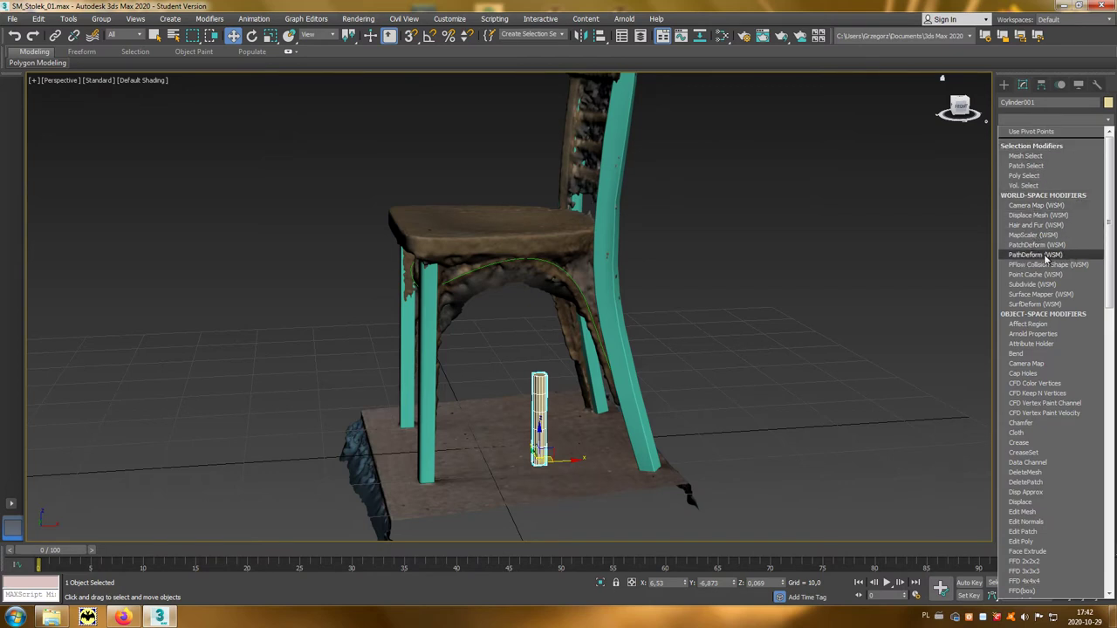
# - Add a Path Deform modifier with Line001 as the path and move the cylinder onto it
pyautogui.click(1044, 254)
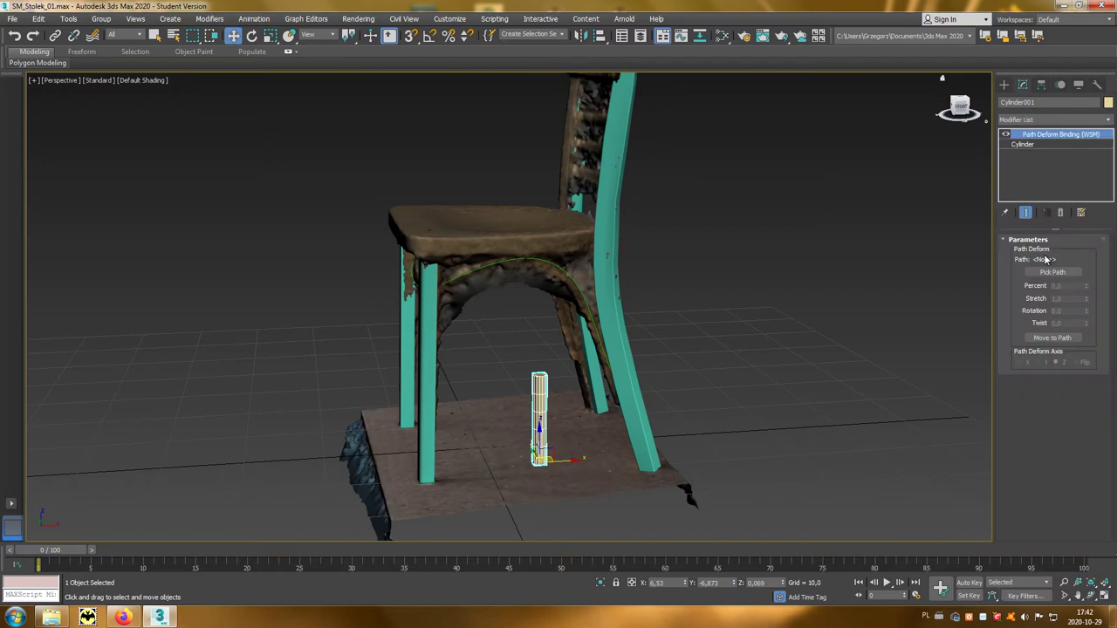
pyautogui.click(1058, 275)
pyautogui.click(590, 300)
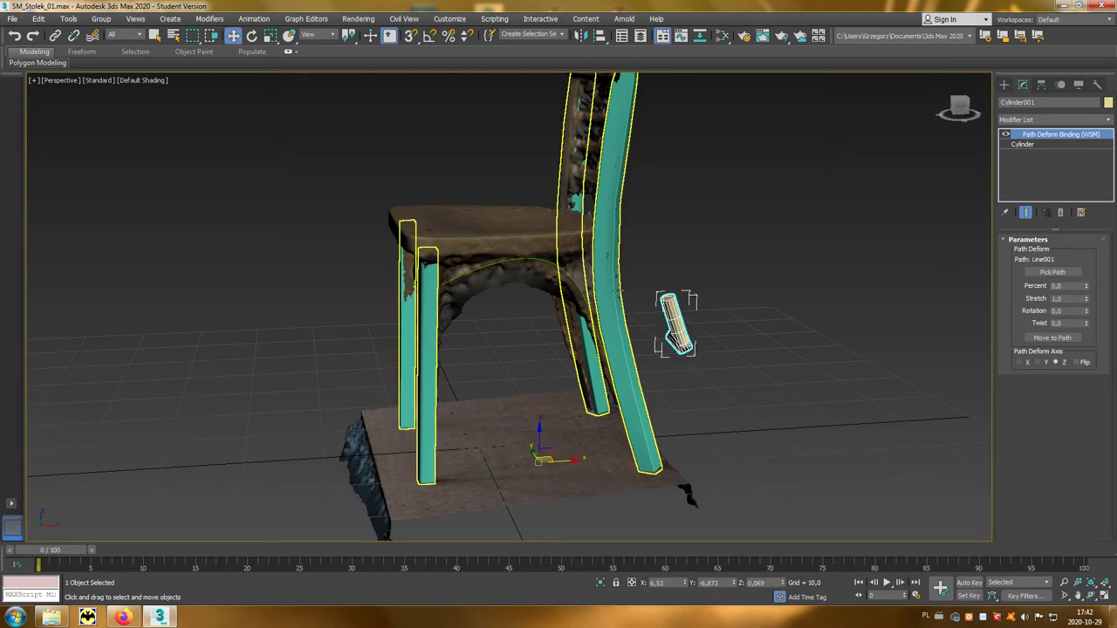
pyautogui.click(1046, 339)
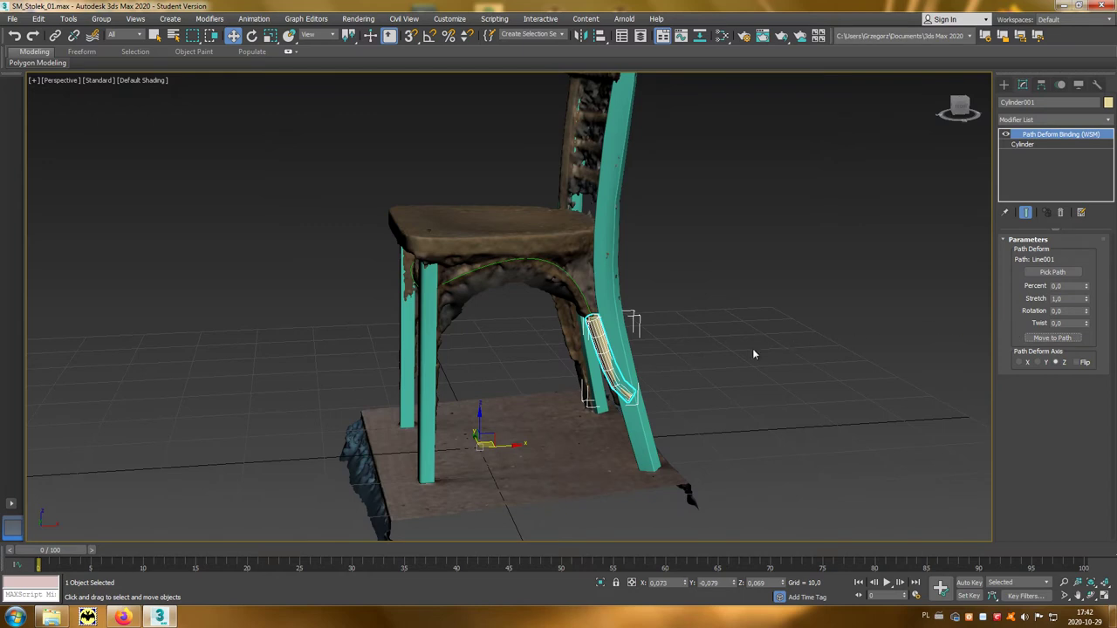
pyautogui.moveTo(727, 369)
pyautogui.keyDown('alt'); pyautogui.mouseDown(button='middle')
pyautogui.moveTo(761, 361)
pyautogui.moveTo(743, 376)
pyautogui.mouseUp(button='middle'); pyautogui.keyUp('alt')
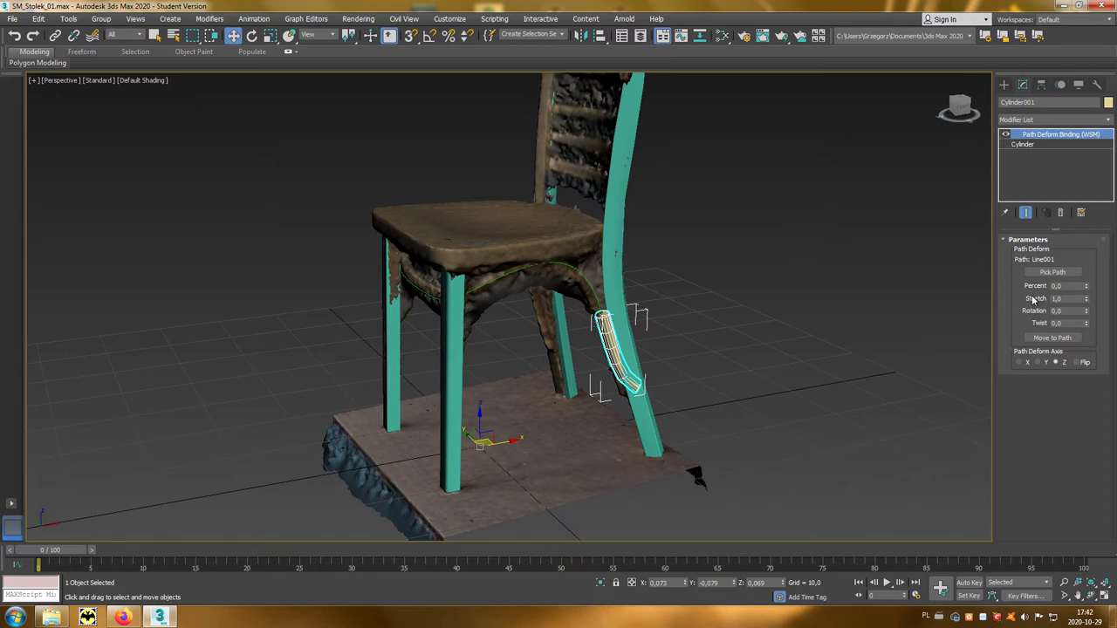
# - Set the Path Deform Stretch to about 7.898 so the cylinder spans the whole rail
pyautogui.moveTo(1087, 301); pyautogui.dragTo(1025, 131)
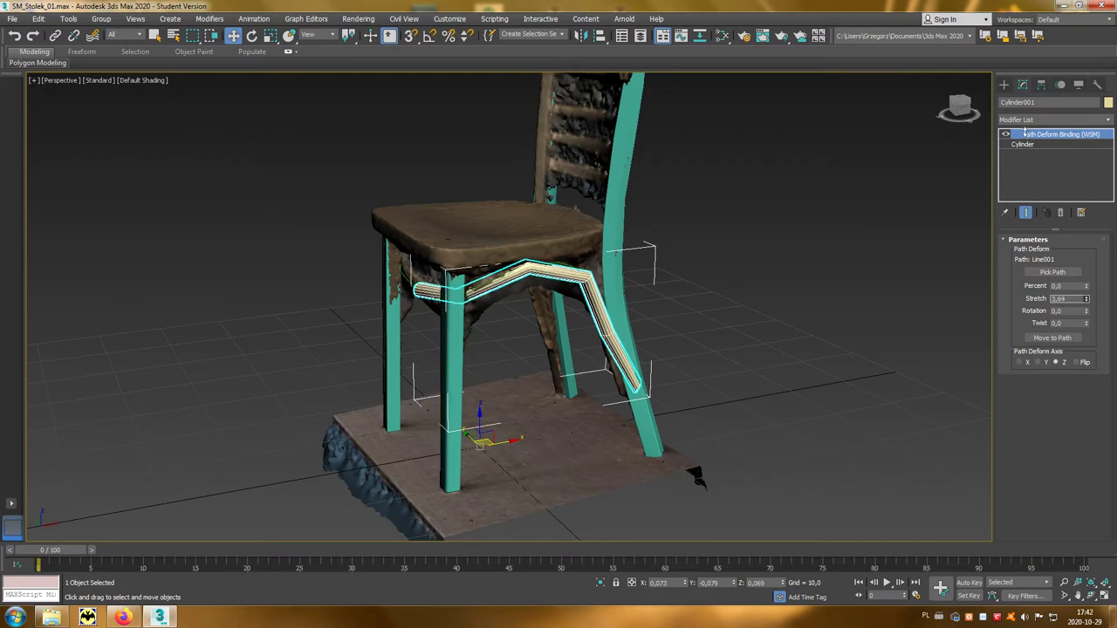
pyautogui.moveTo(1025, 130); pyautogui.dragTo(1025, 122)
pyautogui.keyDown('alt'); pyautogui.moveTo(829, 384); pyautogui.dragTo(964, 384, button='middle'); pyautogui.keyUp('alt')
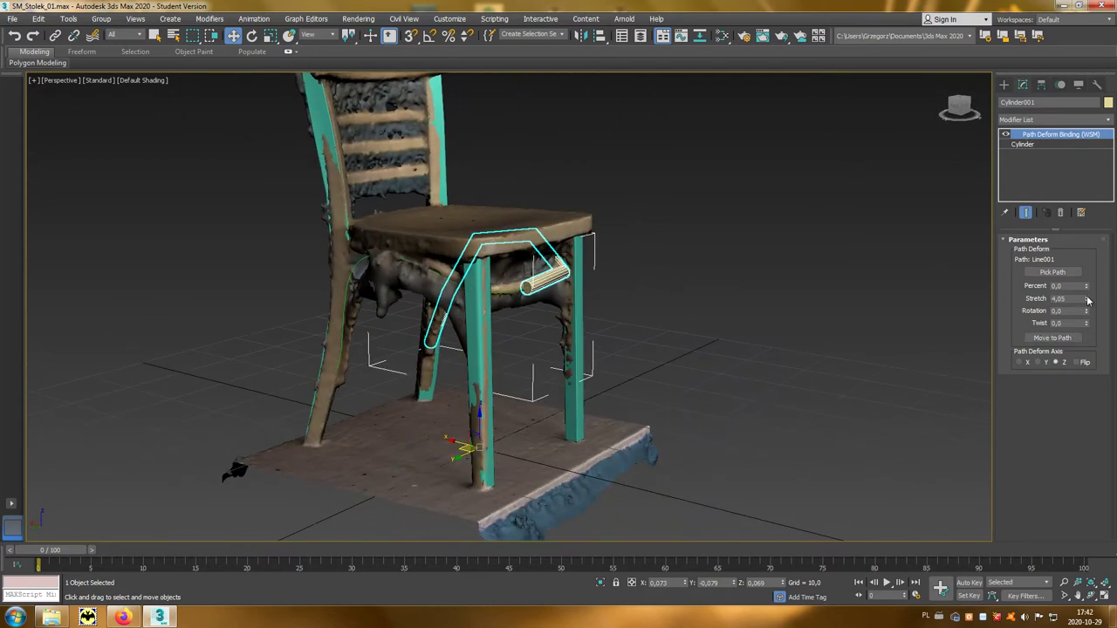
pyautogui.moveTo(1088, 302); pyautogui.dragTo(1081, 243)
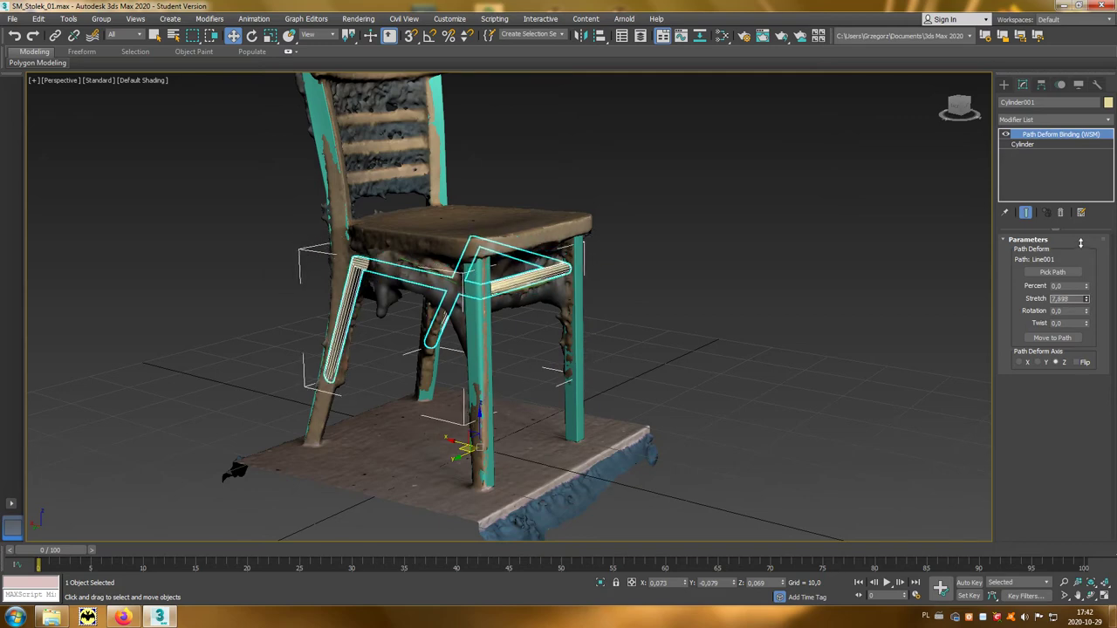
pyautogui.moveTo(1080, 243); pyautogui.dragTo(1080, 244)
pyautogui.keyDown('alt'); pyautogui.moveTo(854, 306); pyautogui.dragTo(707, 310, button='middle'); pyautogui.keyUp('alt')
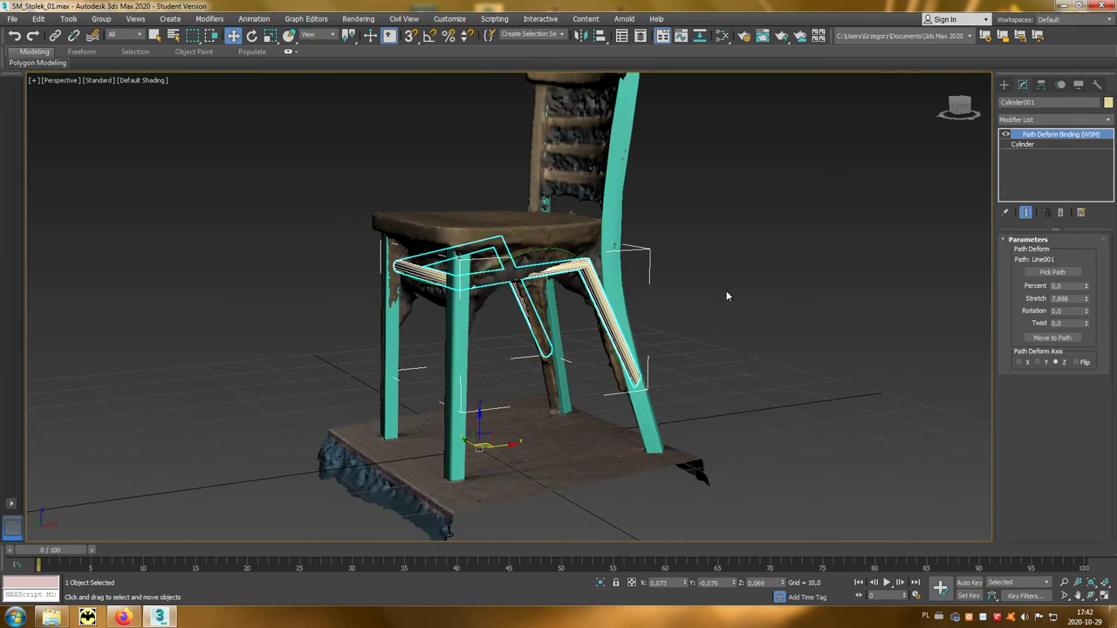
pyautogui.click(1025, 145)
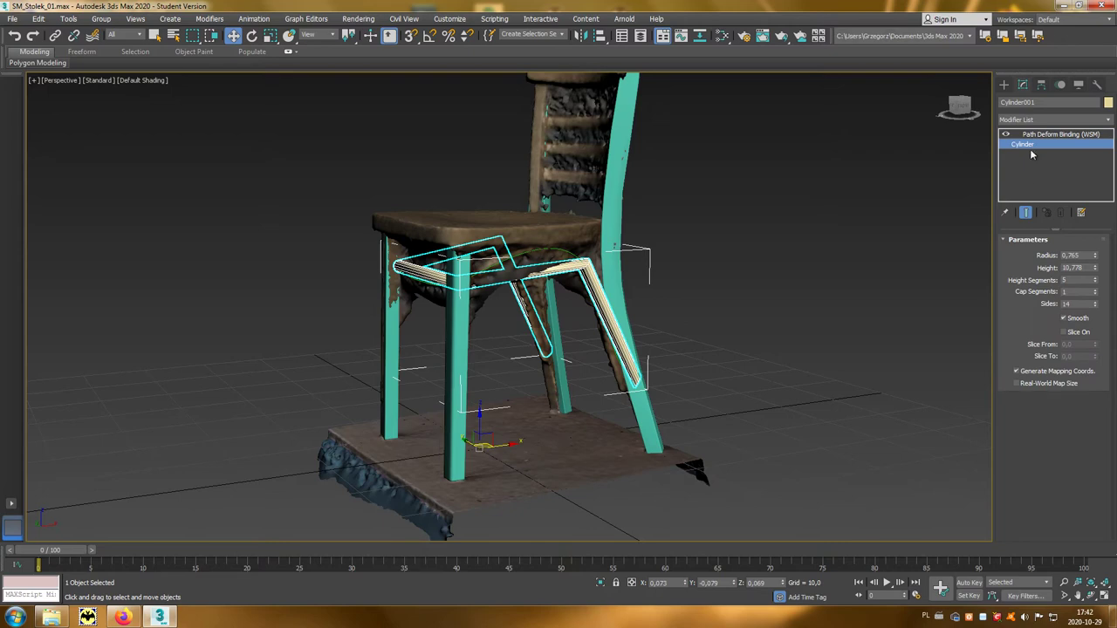
# - Raise Cylinder001's Height Segments from 5 to 24 and inspect the smoother rail
pyautogui.click(1096, 279)
pyautogui.click(1096, 279)
pyautogui.click(1096, 279)
pyautogui.click(1097, 279)
pyautogui.click(1096, 279)
pyautogui.click(1096, 280)
pyautogui.click(1096, 279)
pyautogui.click(1096, 280)
pyautogui.click(1096, 279)
pyautogui.click(1097, 279)
pyautogui.click(1097, 279)
pyautogui.click(1096, 280)
pyautogui.click(1096, 279)
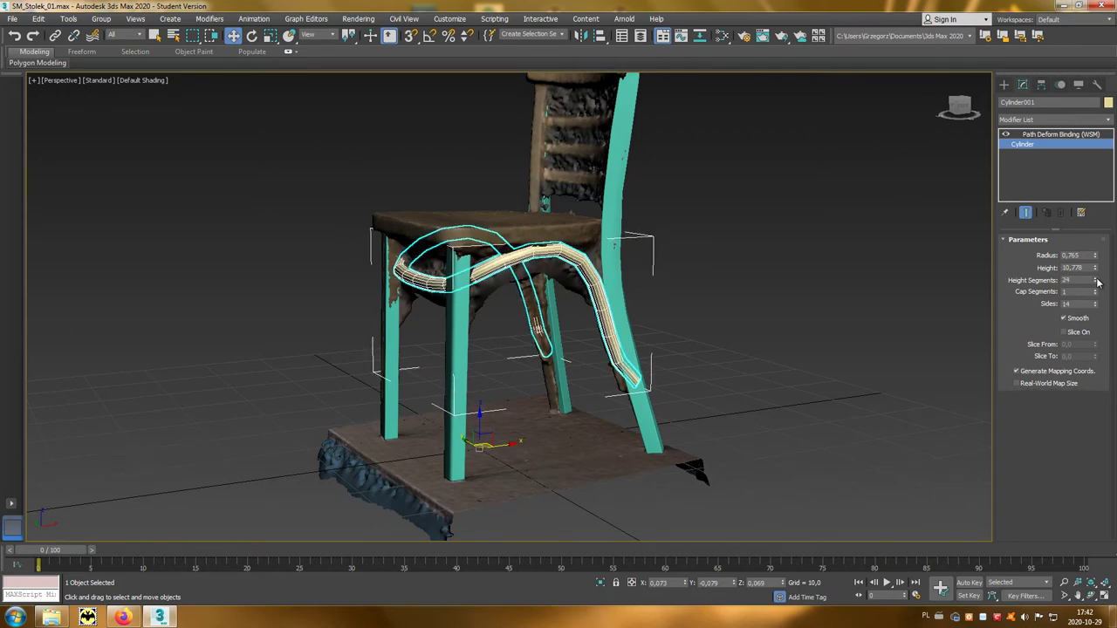
pyautogui.moveTo(782, 371)
pyautogui.keyDown('alt'); pyautogui.mouseDown(button='middle')
pyautogui.moveTo(915, 370)
pyautogui.moveTo(785, 375)
pyautogui.mouseUp(button='middle'); pyautogui.keyUp('alt')
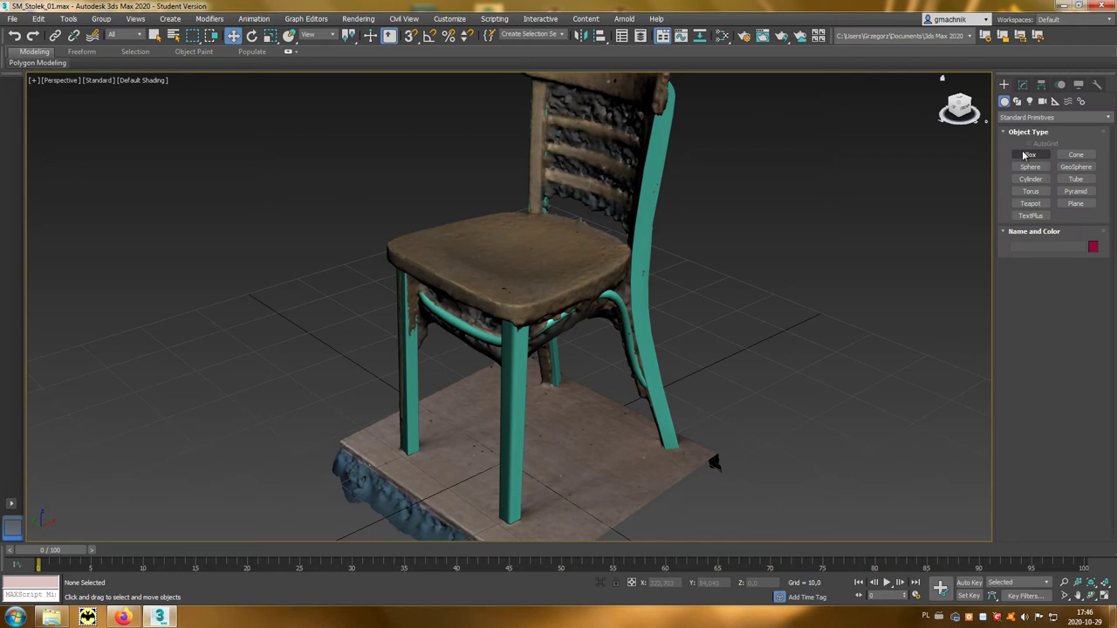
# - Draw a flat box on the floor, convert it to Editable Poly, and show four views
pyautogui.click(1026, 155)
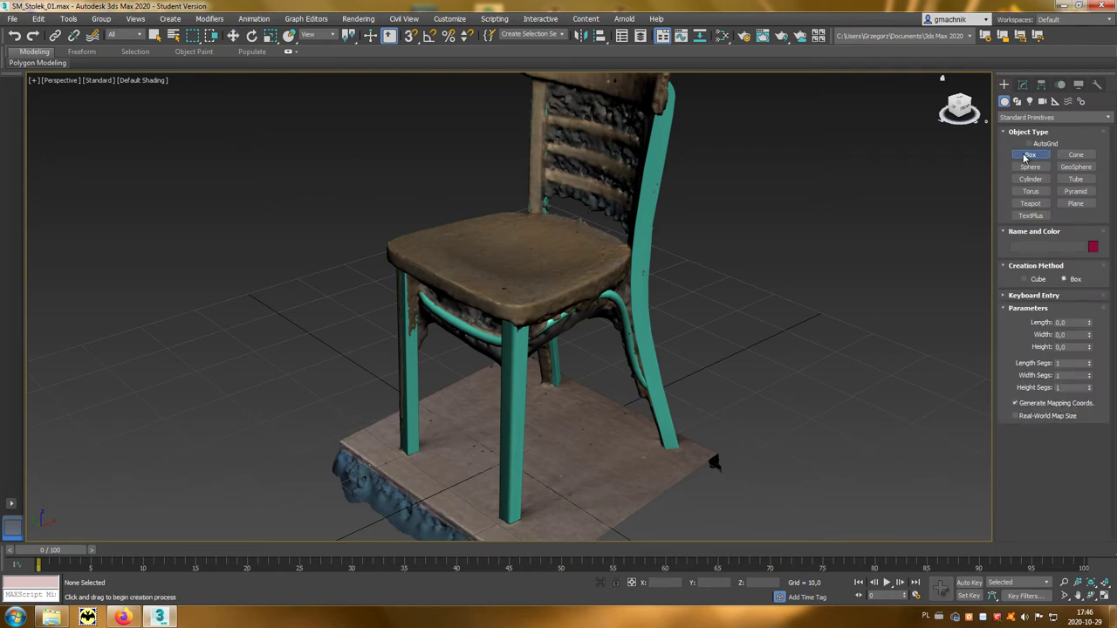
pyautogui.moveTo(452, 451); pyautogui.dragTo(751, 459)
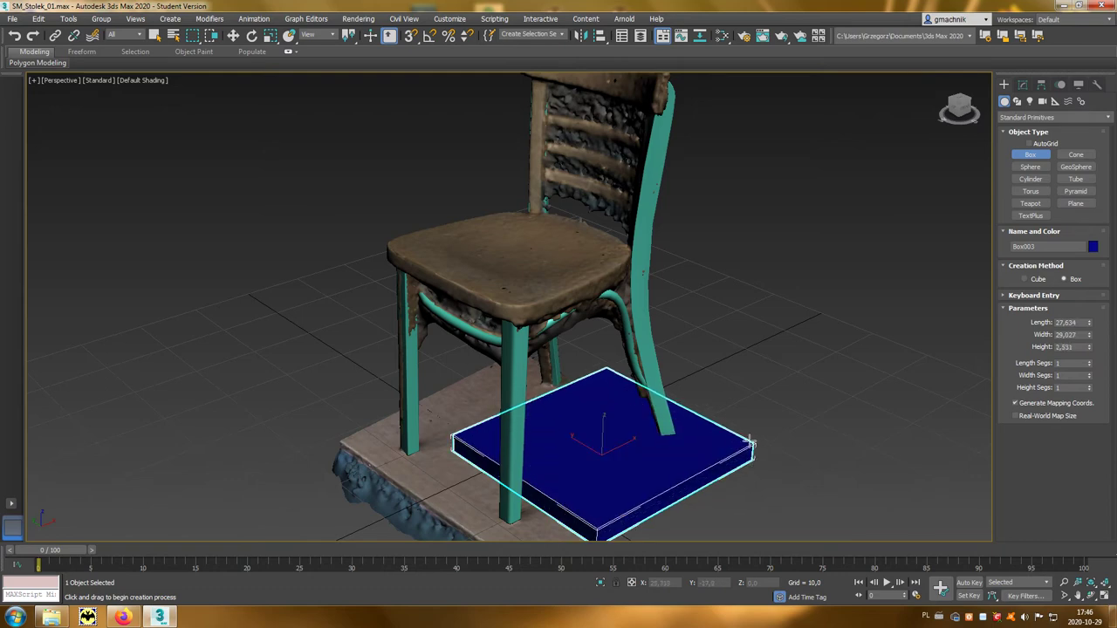
pyautogui.rightClick(725, 467)
pyautogui.rightClick(682, 462)
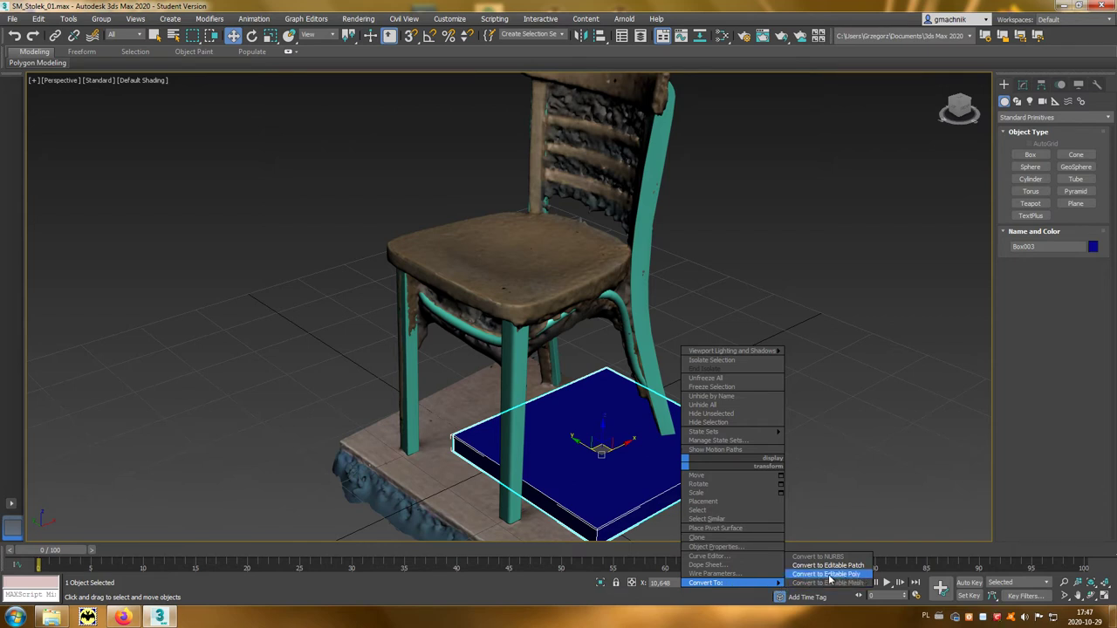
pyautogui.click(828, 575)
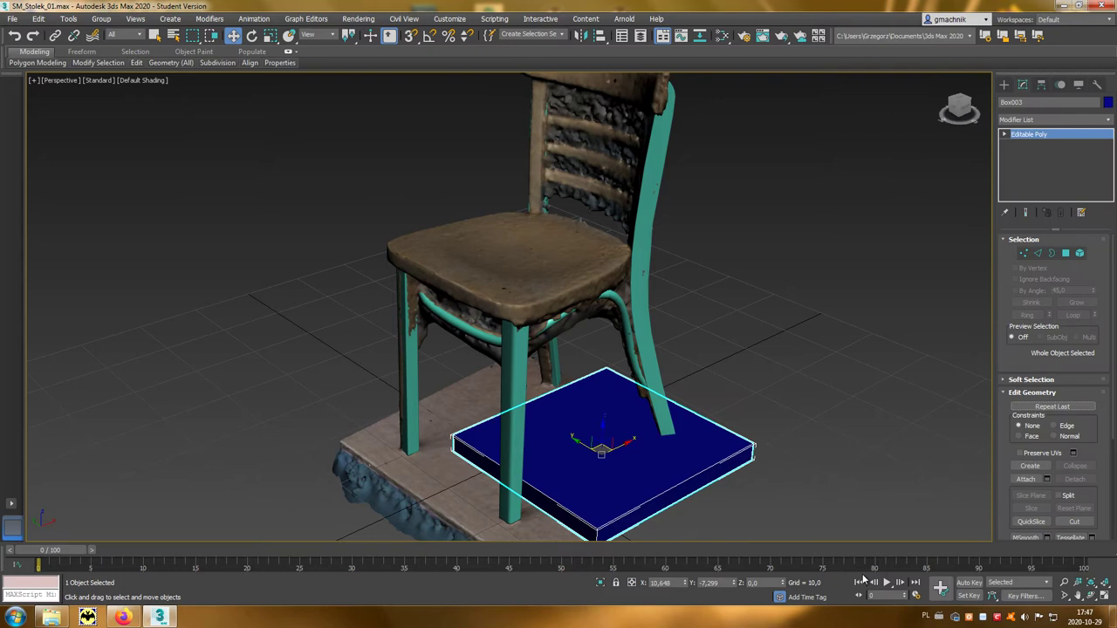
pyautogui.hotkey('alt', 'w')
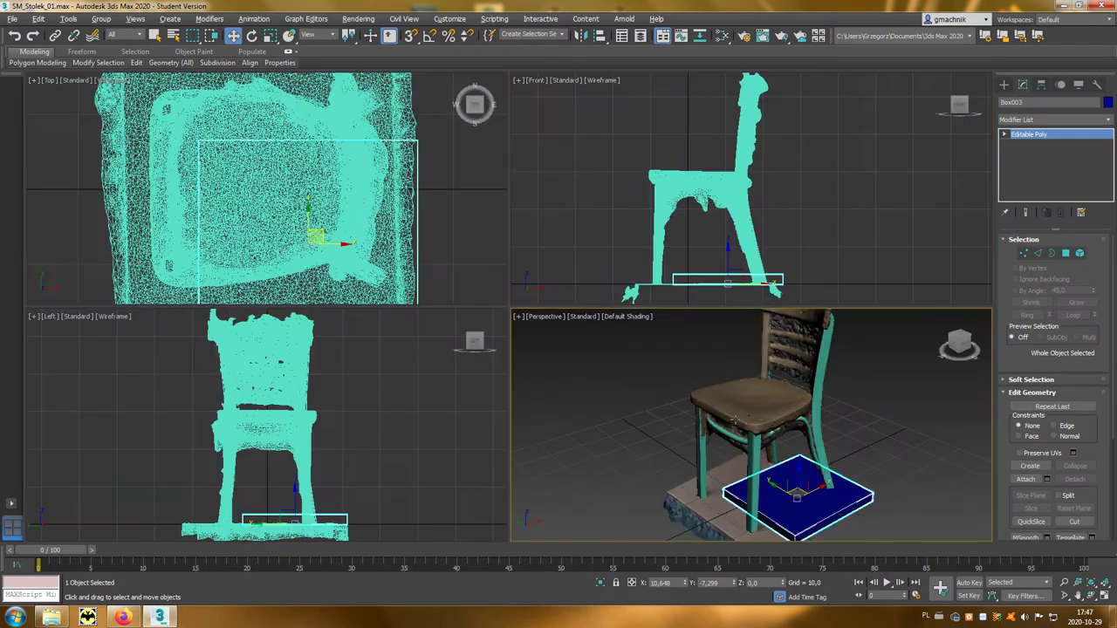
# - Raise the box to seat height and line it up under the scanned seat
pyautogui.moveTo(727, 279); pyautogui.dragTo(701, 177)
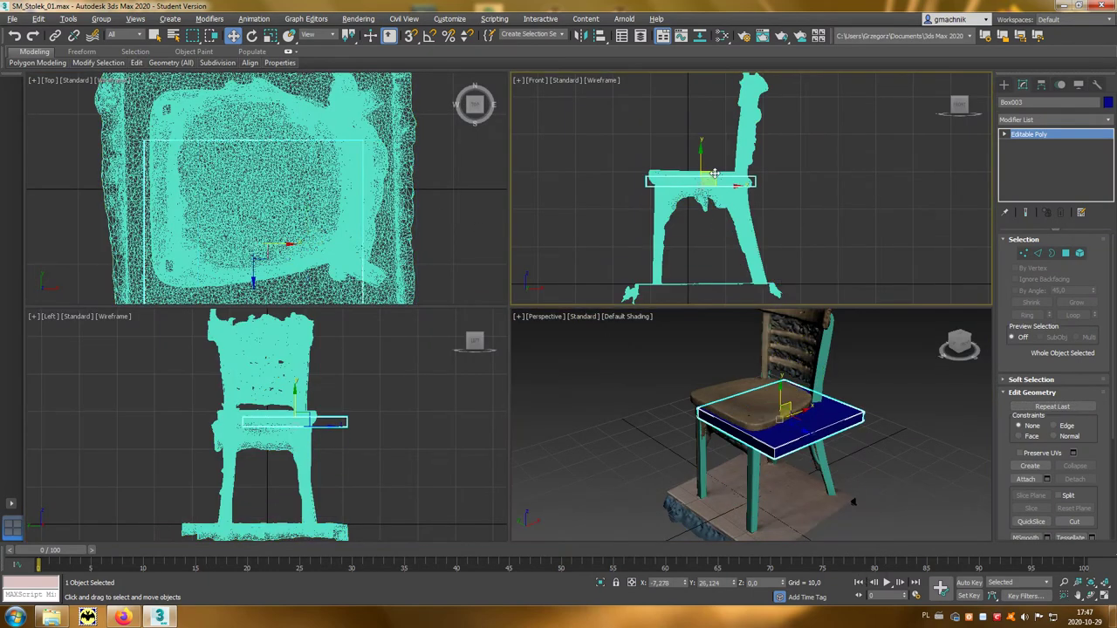
pyautogui.moveTo(297, 417); pyautogui.dragTo(265, 417)
pyautogui.keyDown('alt'); pyautogui.moveTo(664, 419); pyautogui.dragTo(779, 398, button='middle'); pyautogui.keyUp('alt')
pyautogui.moveTo(780, 398); pyautogui.dragTo(776, 398)
pyautogui.press('r')
pyautogui.hotkey('alt', 'w')
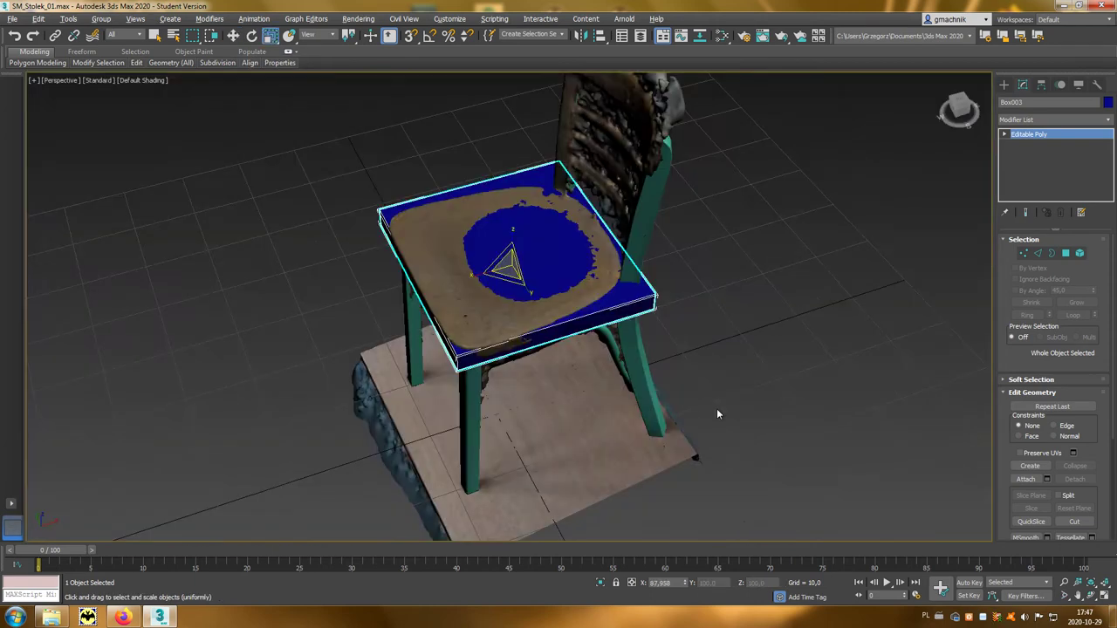
pyautogui.keyDown('alt'); pyautogui.moveTo(717, 409); pyautogui.dragTo(579, 336, button='middle'); pyautogui.keyUp('alt')
pyautogui.press('w')
pyautogui.moveTo(494, 260)
pyautogui.keyDown('alt'); pyautogui.mouseDown(button='middle')
pyautogui.moveTo(710, 454)
pyautogui.moveTo(705, 284)
pyautogui.mouseUp(button='middle'); pyautogui.keyUp('alt')
# - Select the seat slab's side and front polygons
pyautogui.press('4')
pyautogui.click(629, 288)
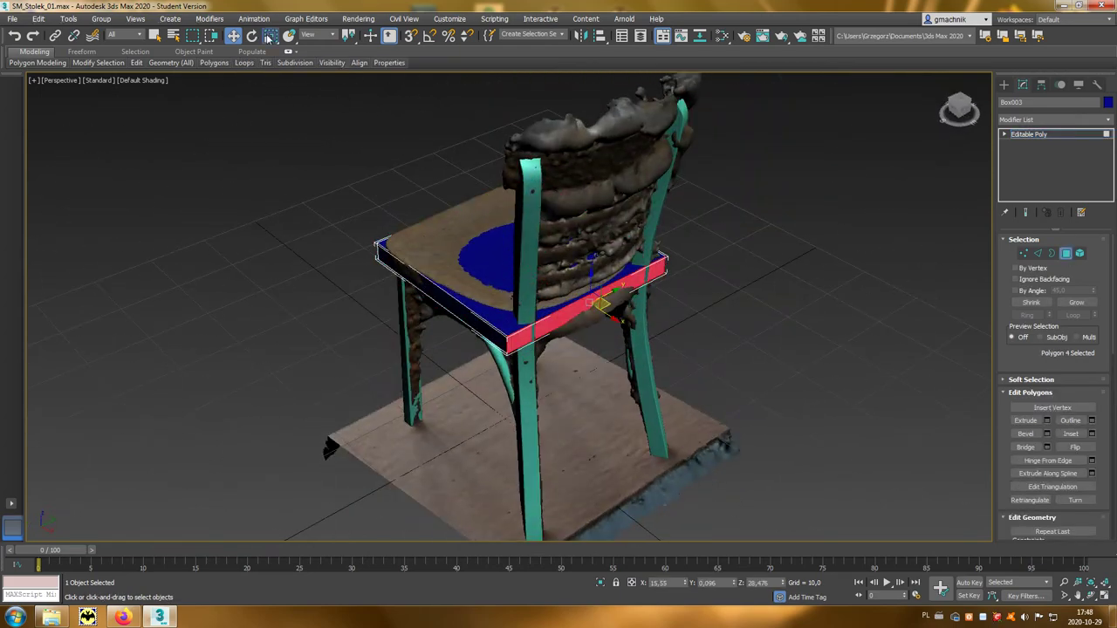
pyautogui.moveTo(566, 317)
pyautogui.keyDown('alt'); pyautogui.mouseDown(button='middle')
pyautogui.moveTo(636, 358)
pyautogui.moveTo(611, 323)
pyautogui.moveTo(489, 367)
pyautogui.mouseUp(button='middle'); pyautogui.keyUp('alt')
pyautogui.click(232, 35)
pyautogui.click(419, 403)
pyautogui.click(644, 351)
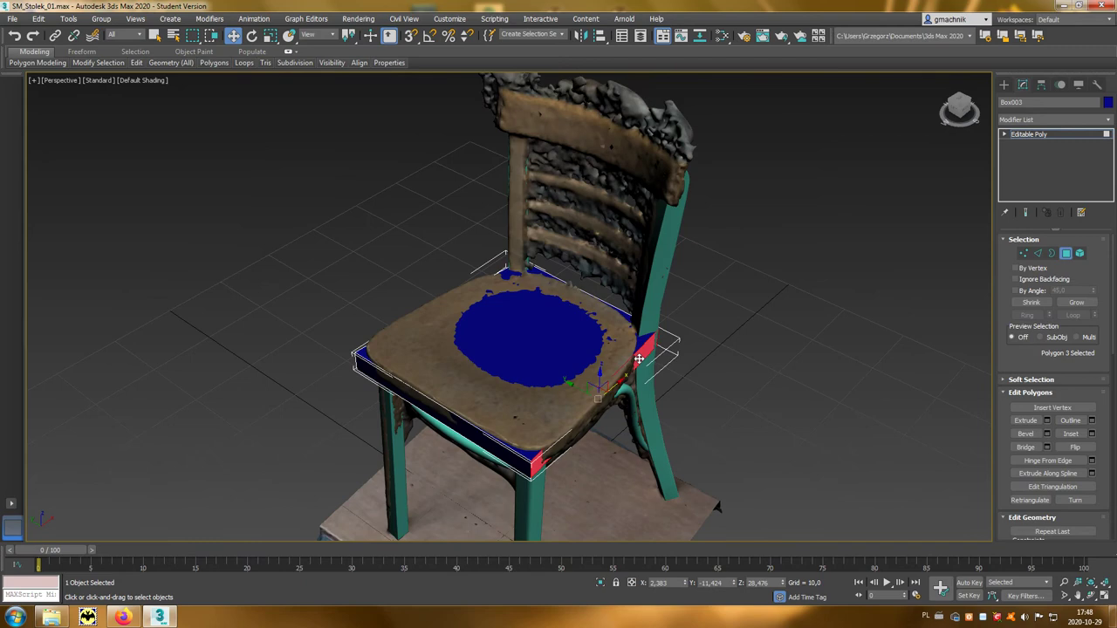
pyautogui.keyDown('alt'); pyautogui.moveTo(577, 387); pyautogui.dragTo(488, 437, button='middle'); pyautogui.keyUp('alt')
pyautogui.keyDown('ctrl'); pyautogui.click(456, 431); pyautogui.keyUp('ctrl')
pyautogui.moveTo(380, 392)
pyautogui.mouseDown(button='middle')
pyautogui.moveTo(493, 290)
pyautogui.moveTo(724, 339)
pyautogui.moveTo(487, 282)
pyautogui.moveTo(633, 319)
pyautogui.mouseUp(button='middle')
pyautogui.click(487, 283)
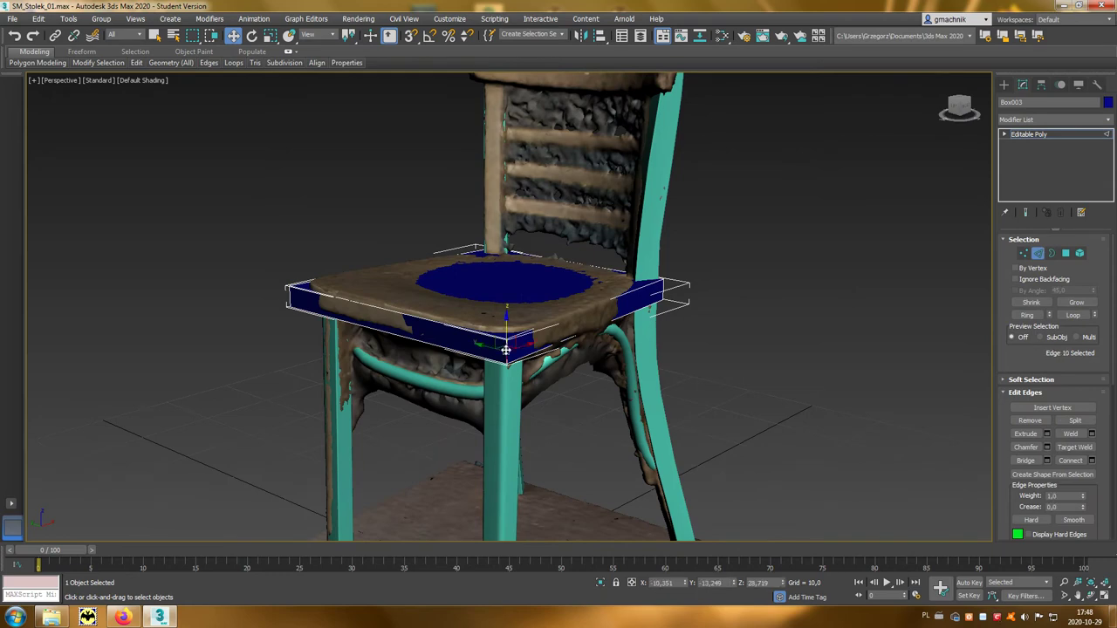
# - Return to the whole box and select the slab's front edge in Edge mode
pyautogui.press('4')
pyautogui.hotkey('alt', 'w')
pyautogui.scroll(3, 630, 166)
pyautogui.press('e')
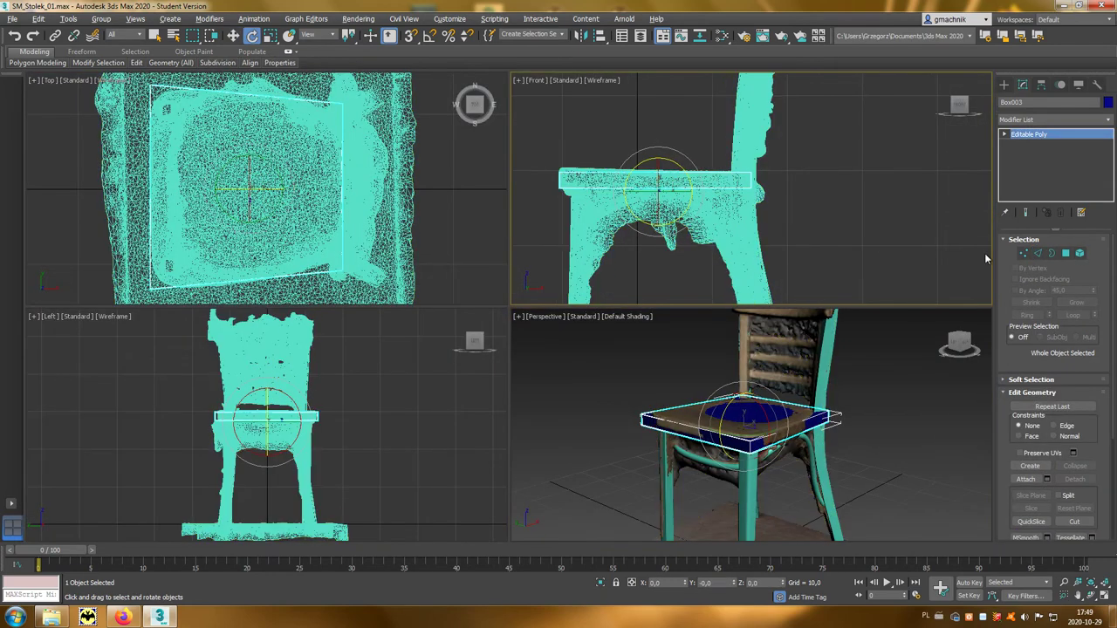
pyautogui.press('w')
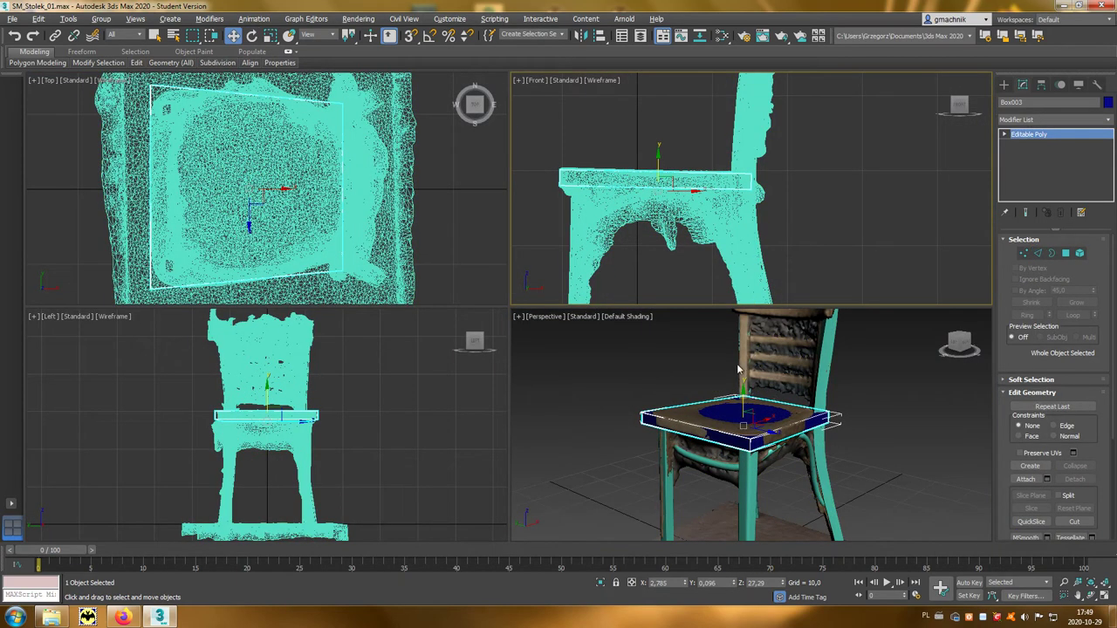
pyautogui.hotkey('alt', 'w')
pyautogui.click(1038, 253)
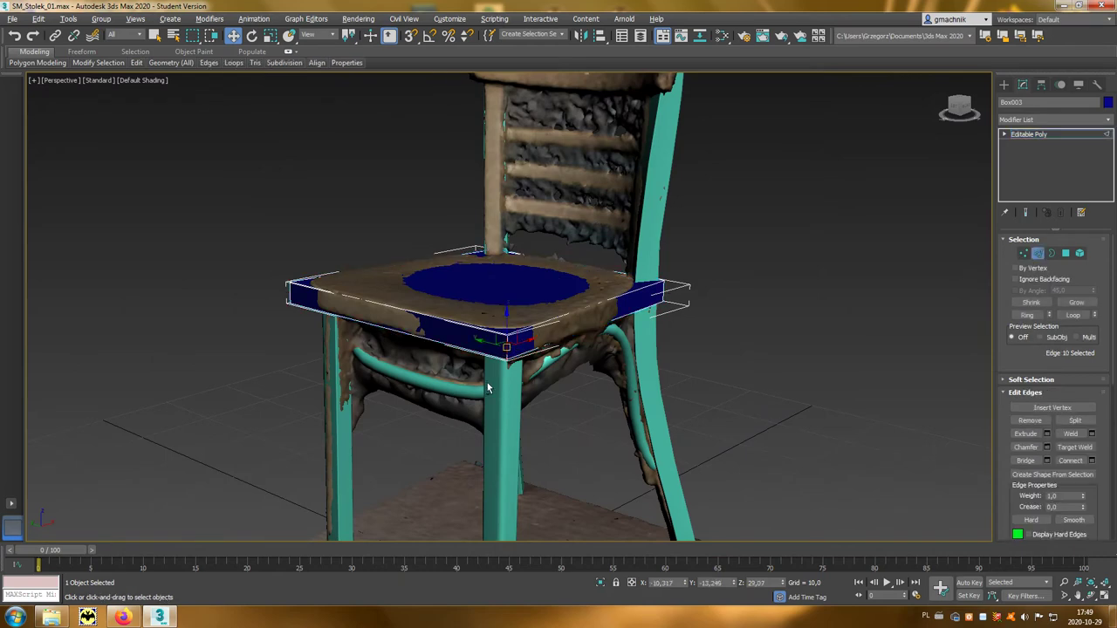
pyautogui.keyDown('alt'); pyautogui.moveTo(489, 384); pyautogui.dragTo(745, 376, button='middle'); pyautogui.keyUp('alt')
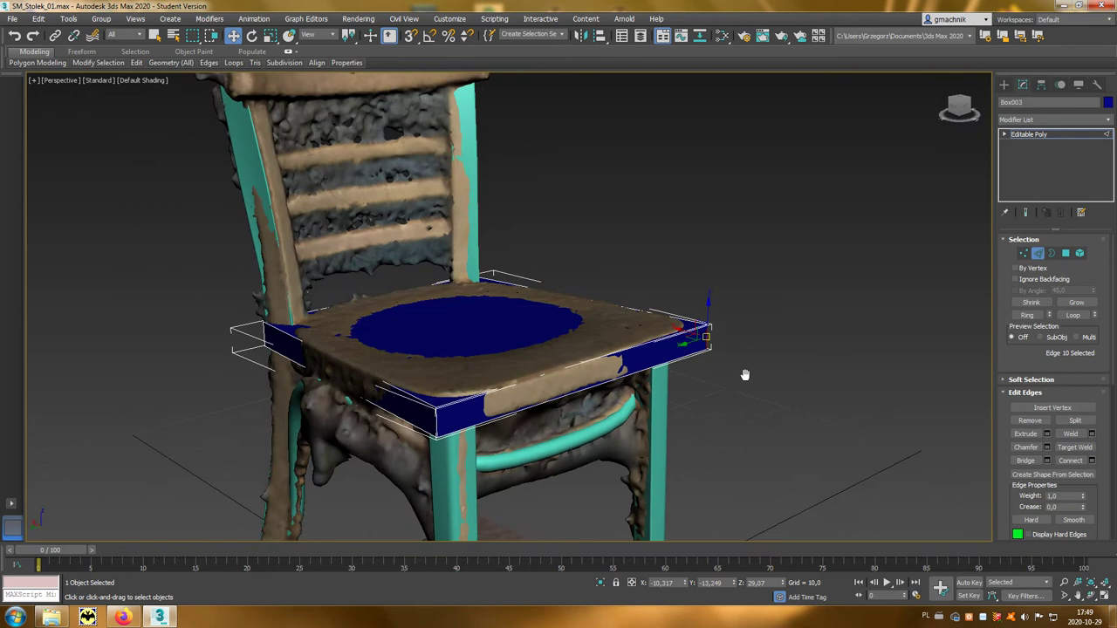
# - Add a second seat edge to the selection and bring up the Chamfer caddy
pyautogui.keyDown('ctrl'); pyautogui.click(436, 417); pyautogui.keyUp('ctrl')
pyautogui.moveTo(576, 434)
pyautogui.keyDown('alt'); pyautogui.mouseDown(button='middle')
pyautogui.moveTo(541, 455)
pyautogui.moveTo(513, 452)
pyautogui.mouseUp(button='middle'); pyautogui.keyUp('alt')
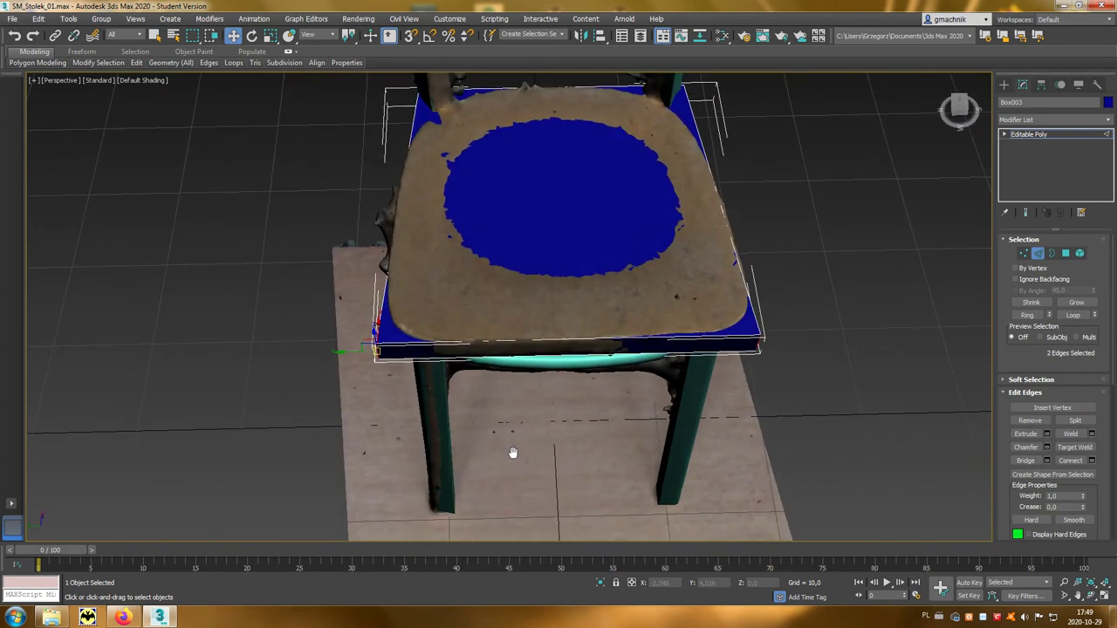
pyautogui.click(1047, 447)
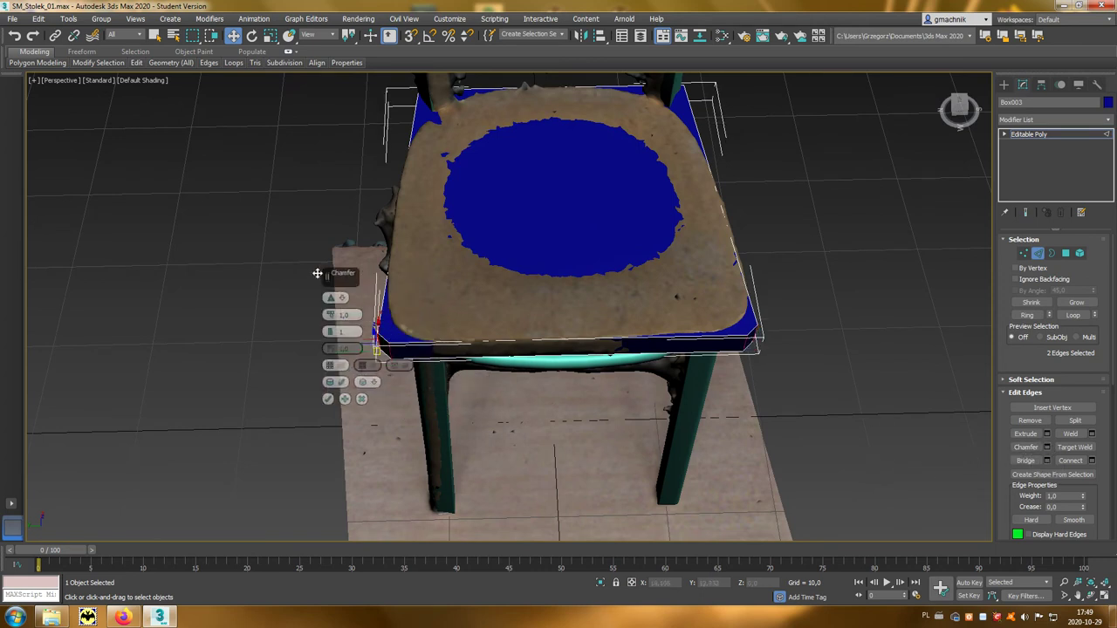
pyautogui.moveTo(409, 289); pyautogui.dragTo(278, 273)
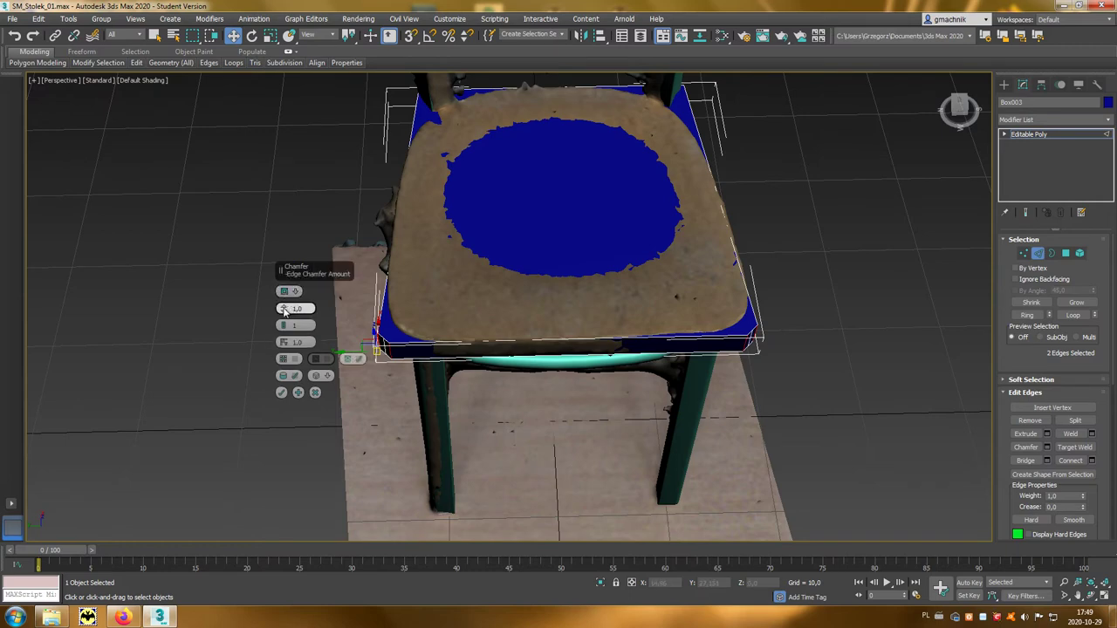
# - Chamfer the seat edges with amount 4,697, 3 segments and tension 0,57, and apply
pyautogui.moveTo(282, 309); pyautogui.dragTo(291, 283)
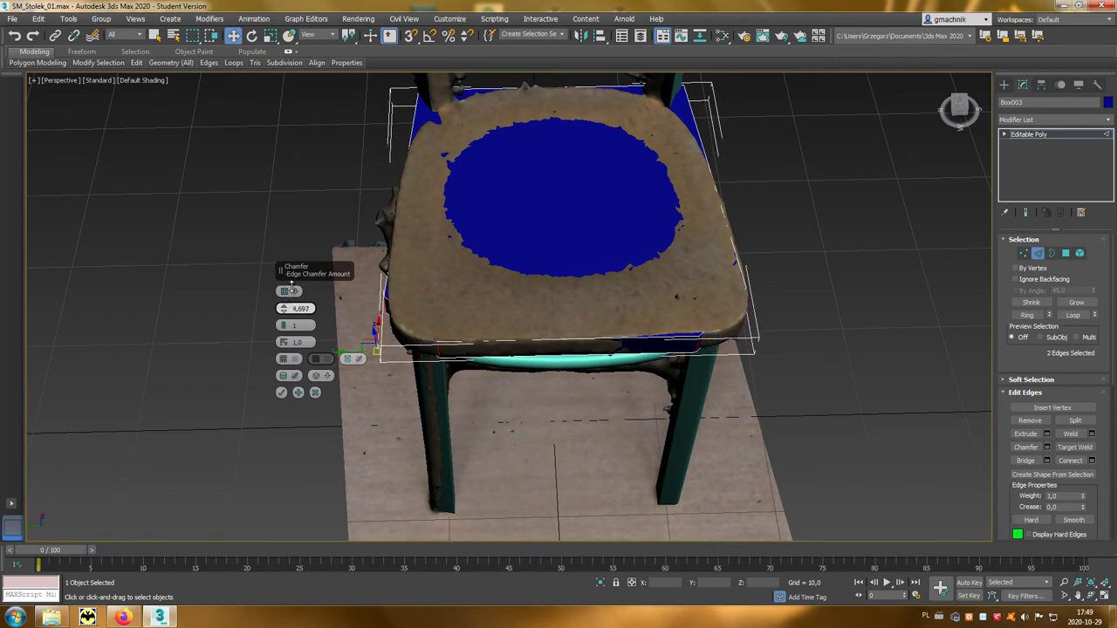
pyautogui.moveTo(383, 371)
pyautogui.keyDown('alt'); pyautogui.mouseDown(button='middle')
pyautogui.moveTo(379, 379)
pyautogui.moveTo(402, 358)
pyautogui.mouseUp(button='middle'); pyautogui.keyUp('alt')
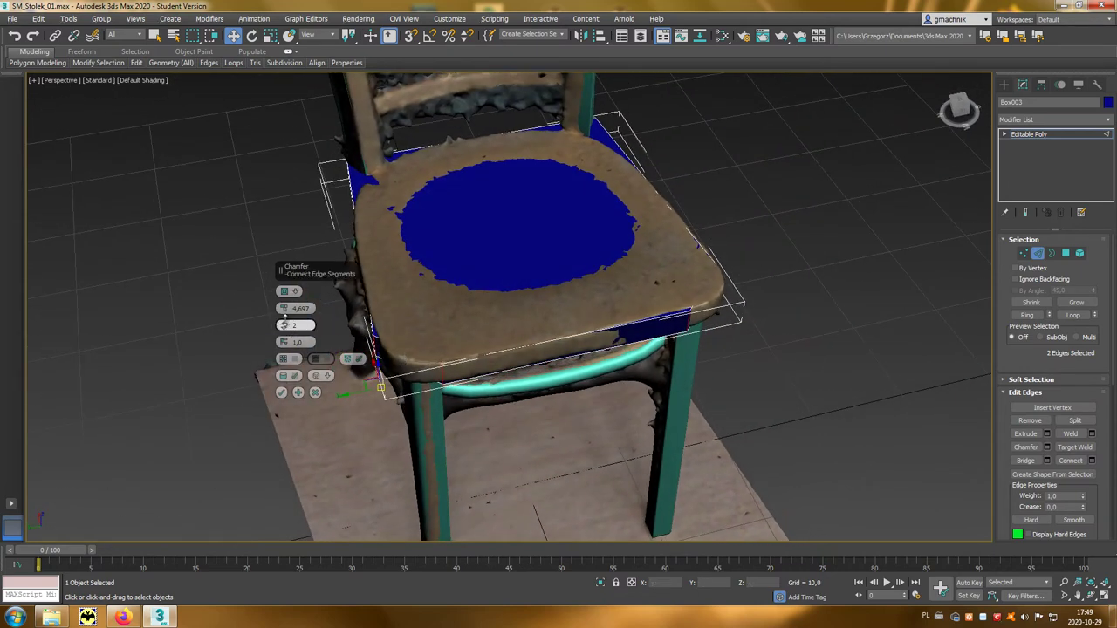
pyautogui.moveTo(283, 308); pyautogui.dragTo(284, 299)
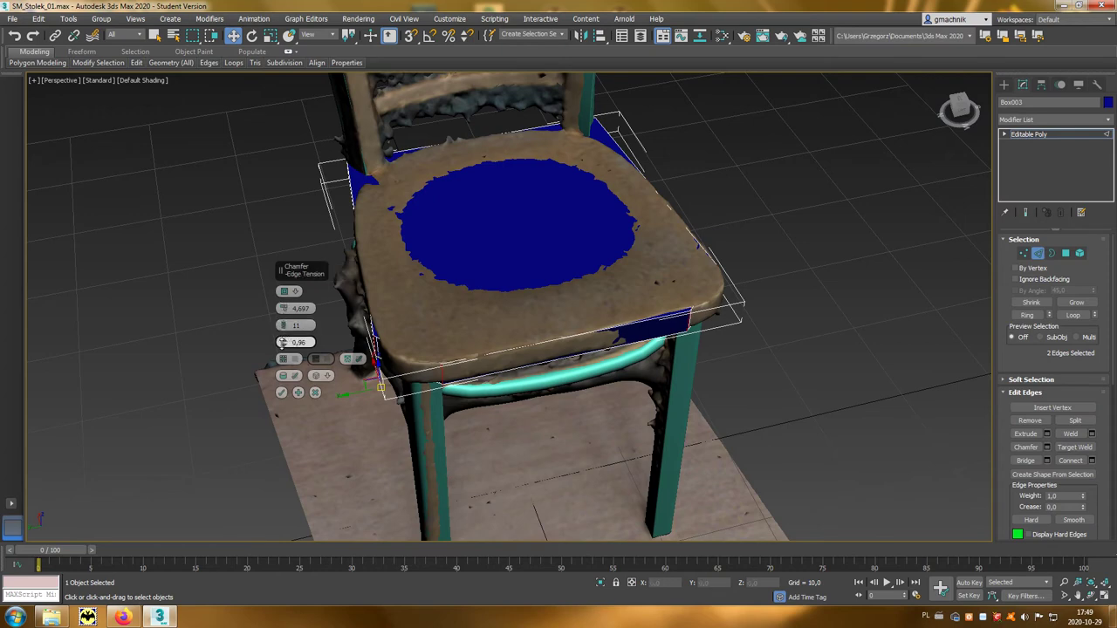
pyautogui.moveTo(282, 343); pyautogui.dragTo(280, 384)
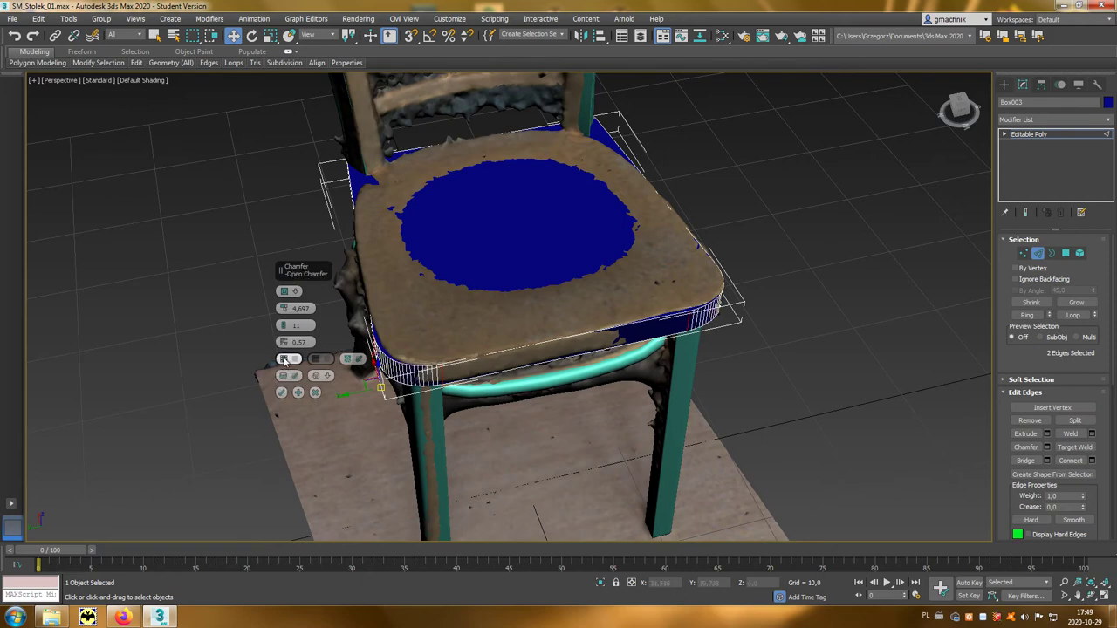
pyautogui.moveTo(283, 326); pyautogui.dragTo(281, 342)
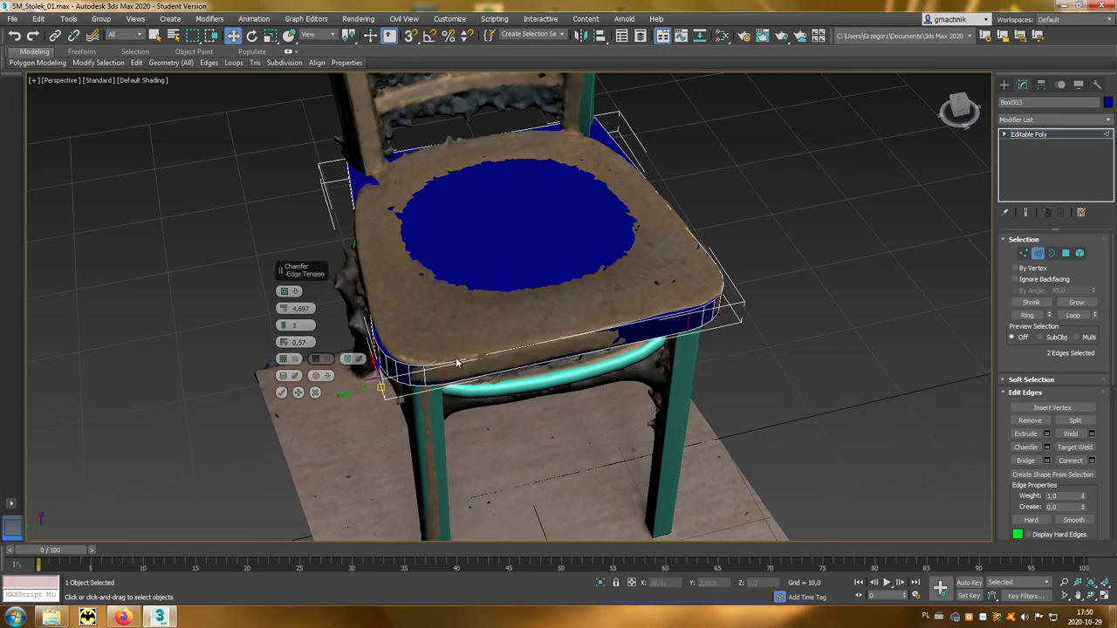
pyautogui.moveTo(496, 374)
pyautogui.keyDown('alt'); pyautogui.mouseDown(button='middle')
pyautogui.moveTo(488, 390)
pyautogui.moveTo(521, 391)
pyautogui.moveTo(548, 367)
pyautogui.moveTo(417, 367)
pyautogui.moveTo(700, 358)
pyautogui.moveTo(494, 324)
pyautogui.moveTo(455, 279)
pyautogui.moveTo(385, 297)
pyautogui.moveTo(366, 332)
pyautogui.mouseUp(button='middle'); pyautogui.keyUp('alt')
pyautogui.click(300, 395)
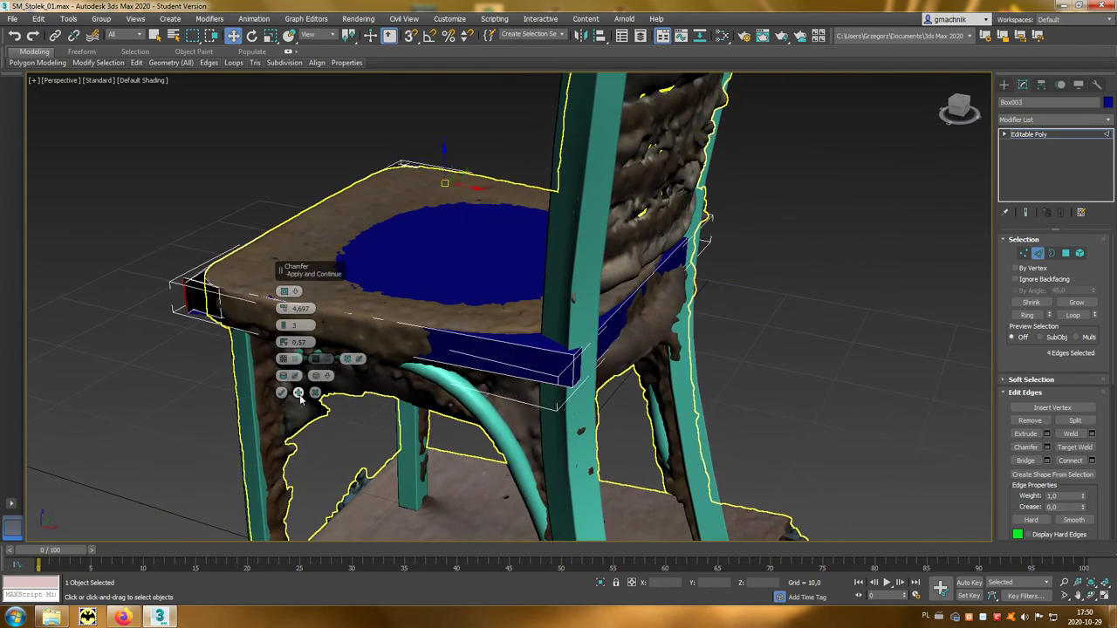
# - Chamfer the seat block's back corner edges with tension 0,69
pyautogui.click(573, 371)
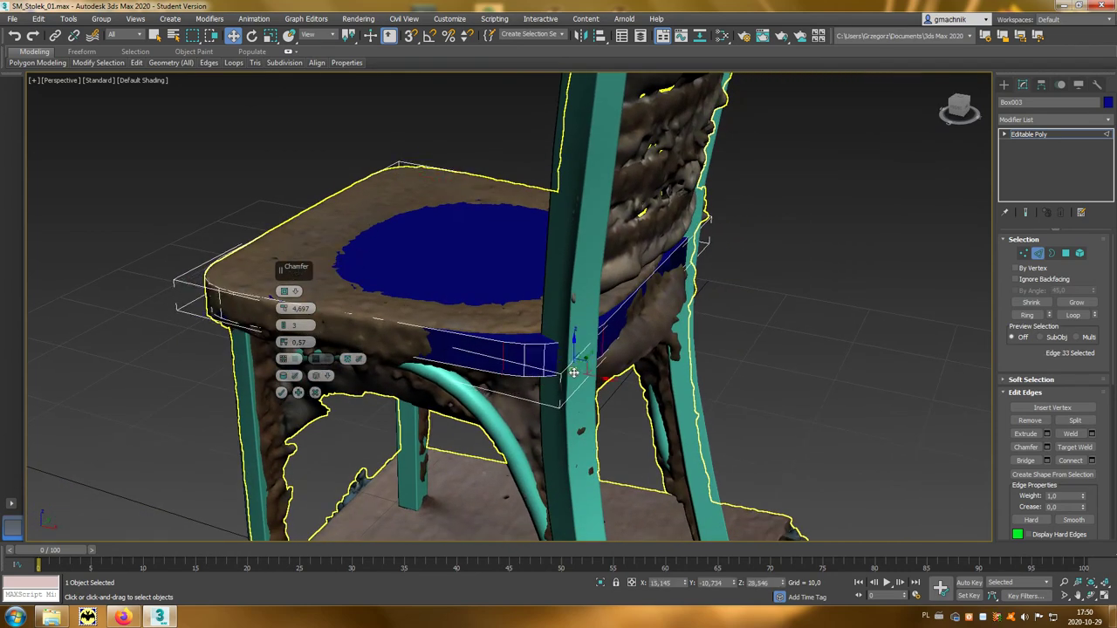
pyautogui.moveTo(696, 364)
pyautogui.keyDown('alt'); pyautogui.mouseDown(button='middle')
pyautogui.moveTo(591, 367)
pyautogui.moveTo(399, 309)
pyautogui.moveTo(464, 320)
pyautogui.mouseUp(button='middle'); pyautogui.keyUp('alt')
pyautogui.keyDown('ctrl'); pyautogui.click(650, 368); pyautogui.keyUp('ctrl')
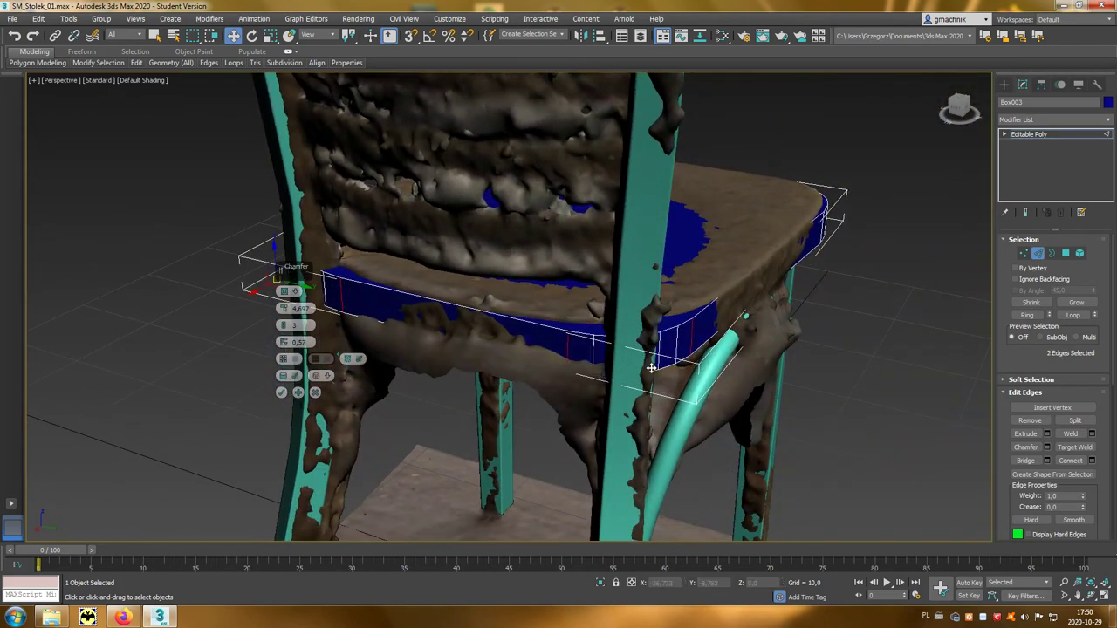
pyautogui.moveTo(651, 368)
pyautogui.keyDown('alt'); pyautogui.mouseDown(button='middle')
pyautogui.moveTo(605, 411)
pyautogui.moveTo(588, 347)
pyautogui.moveTo(574, 369)
pyautogui.moveTo(524, 367)
pyautogui.mouseUp(button='middle'); pyautogui.keyUp('alt')
pyautogui.moveTo(281, 342); pyautogui.dragTo(271, 332)
pyautogui.click(282, 392)
# - Scale the new chamfered edge ring under the seat, then isolate the seat block
pyautogui.moveTo(281, 392)
pyautogui.keyDown('alt'); pyautogui.mouseDown(button='middle')
pyautogui.moveTo(488, 390)
pyautogui.moveTo(752, 332)
pyautogui.moveTo(679, 363)
pyautogui.mouseUp(button='middle'); pyautogui.keyUp('alt')
pyautogui.moveTo(586, 416)
pyautogui.keyDown('alt'); pyautogui.mouseDown(button='middle')
pyautogui.moveTo(489, 411)
pyautogui.moveTo(471, 349)
pyautogui.mouseUp(button='middle'); pyautogui.keyUp('alt')
pyautogui.press('r')
pyautogui.moveTo(469, 323); pyautogui.dragTo(515, 325)
pyautogui.press('w')
pyautogui.moveTo(504, 320)
pyautogui.keyDown('alt'); pyautogui.mouseDown(button='middle')
pyautogui.moveTo(621, 392)
pyautogui.moveTo(638, 489)
pyautogui.mouseUp(button='middle'); pyautogui.keyUp('alt')
pyautogui.click(602, 583)
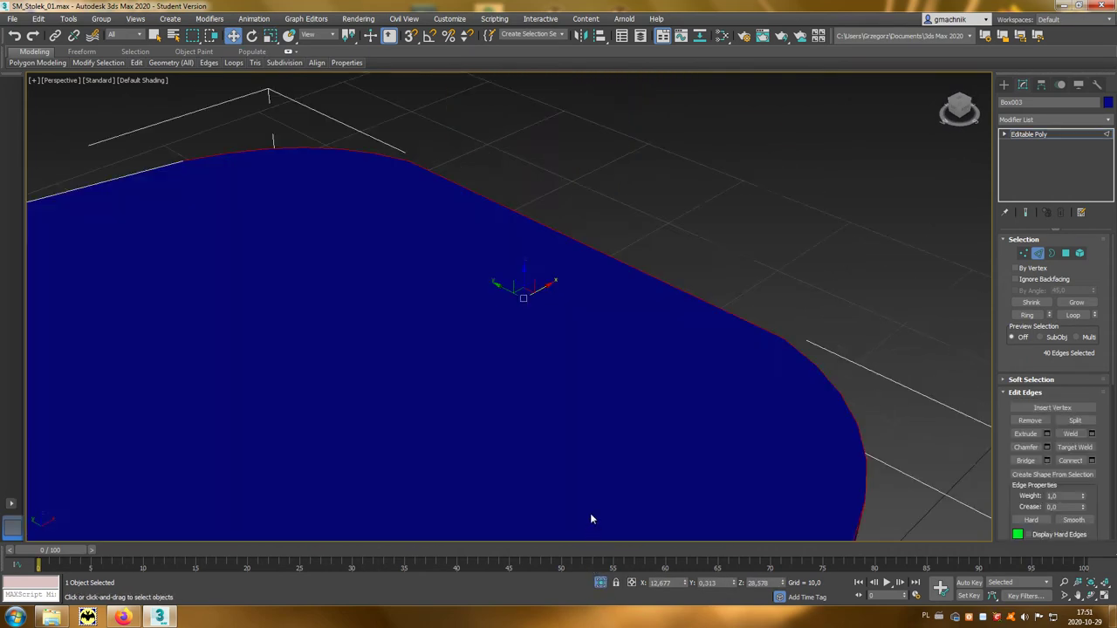
# - Clear the edge selection and select the seat block's top polygon
pyautogui.scroll(-2, 595, 445)
pyautogui.scroll(-2, 608, 381)
pyautogui.click(715, 237)
pyautogui.scroll(-3, 708, 243)
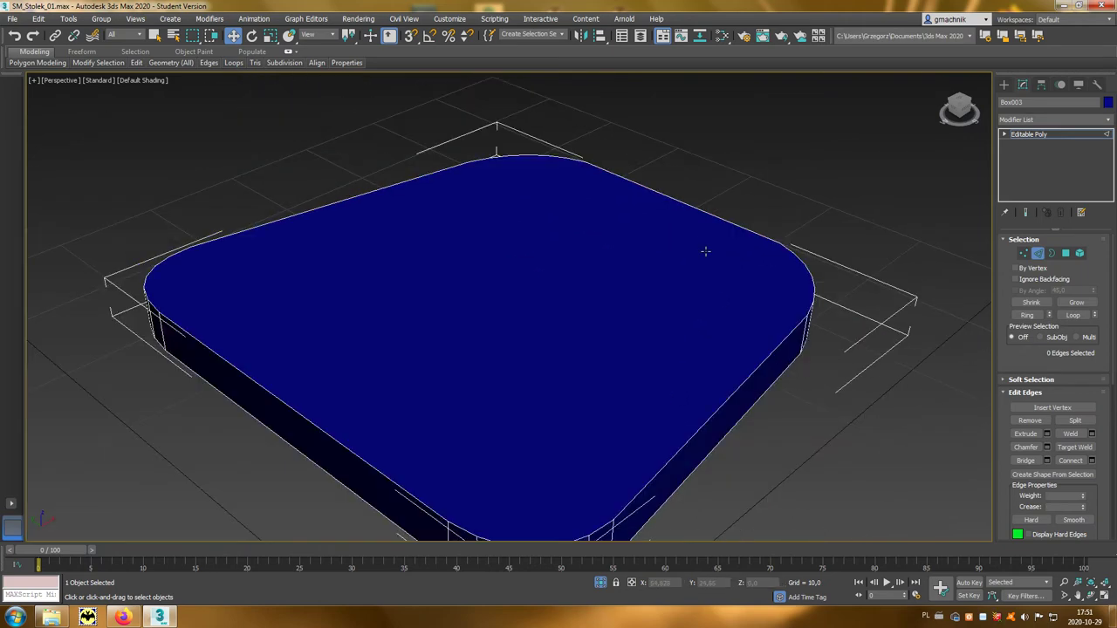
pyautogui.moveTo(659, 351)
pyautogui.keyDown('alt'); pyautogui.mouseDown(button='middle')
pyautogui.moveTo(678, 336)
pyautogui.moveTo(643, 319)
pyautogui.moveTo(607, 347)
pyautogui.moveTo(889, 332)
pyautogui.mouseUp(button='middle'); pyautogui.keyUp('alt')
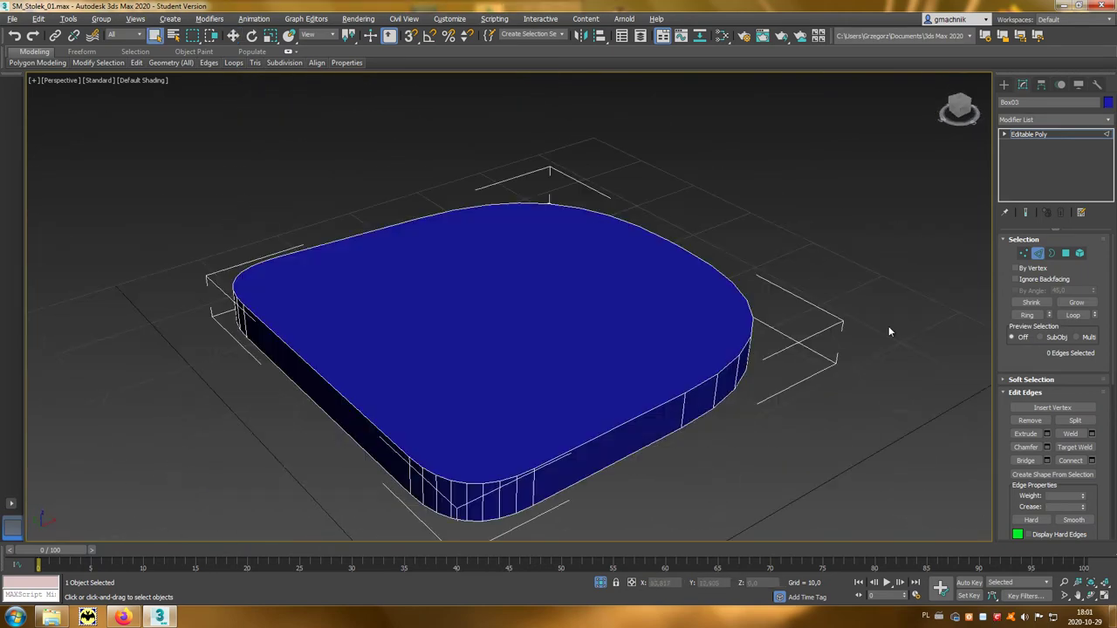
pyautogui.click(1065, 254)
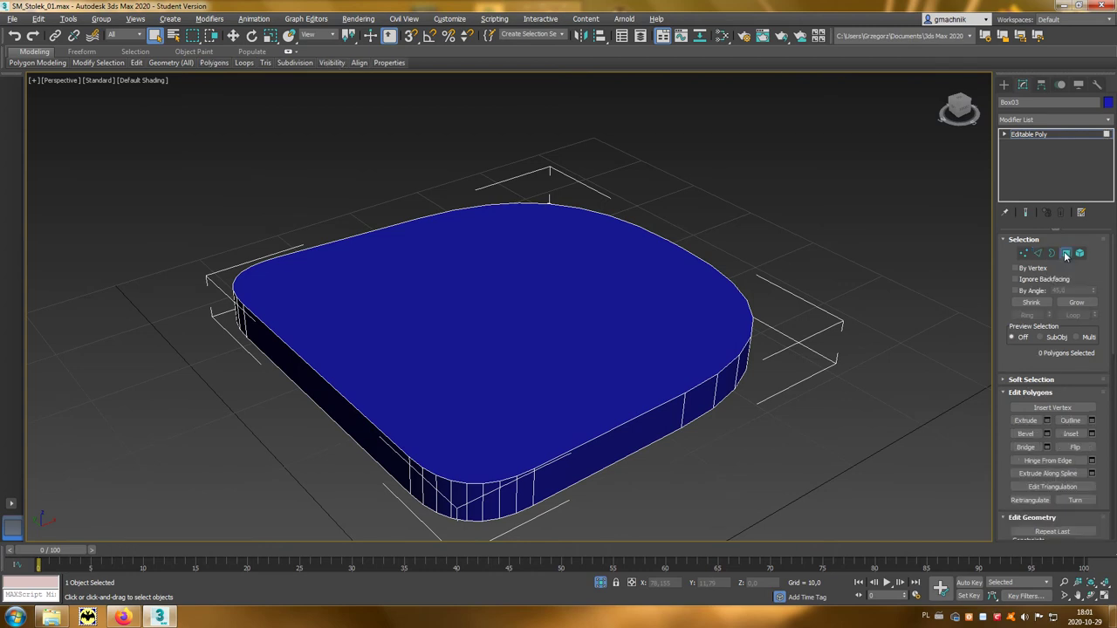
pyautogui.click(573, 305)
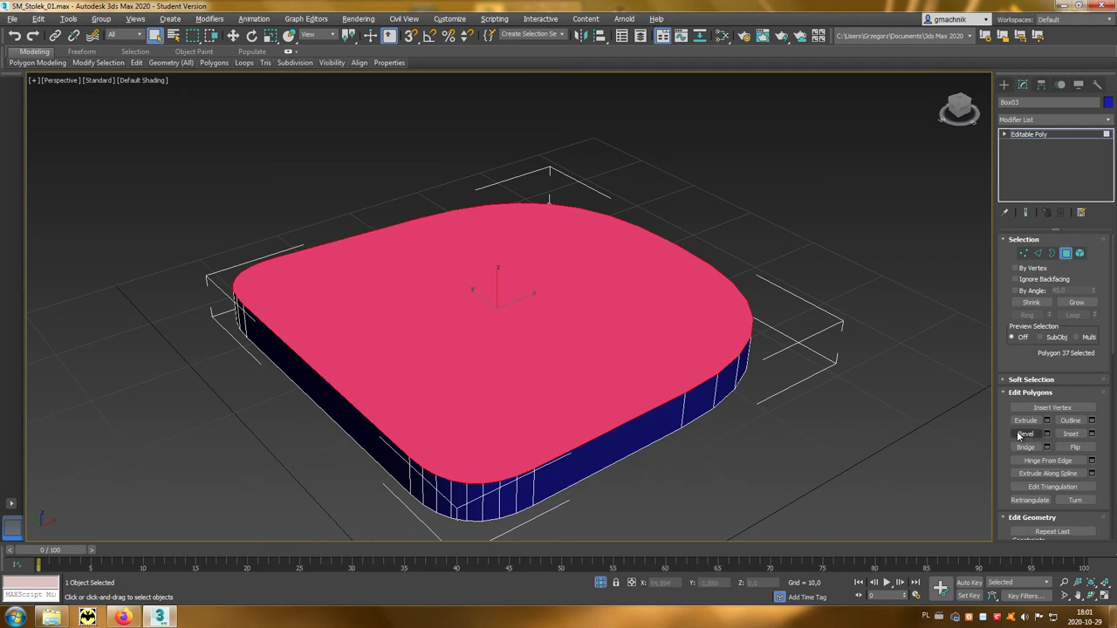
# - Bevel the top face with Height 0 and Outline -0,6 to inset a rim strip
pyautogui.click(1047, 434)
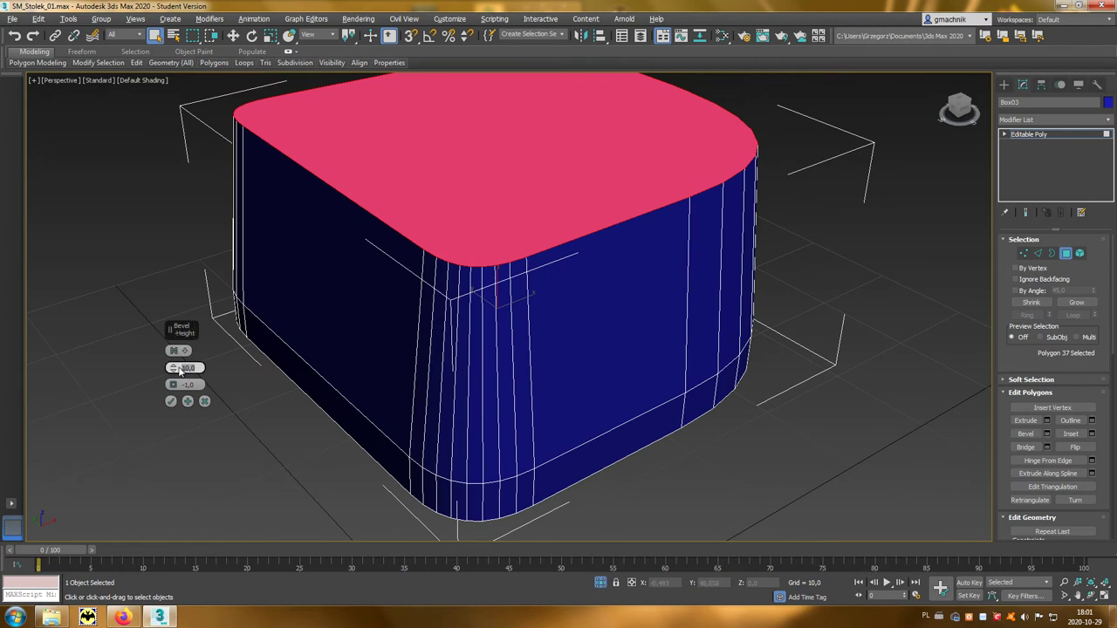
pyautogui.moveTo(179, 371); pyautogui.dragTo(179, 410)
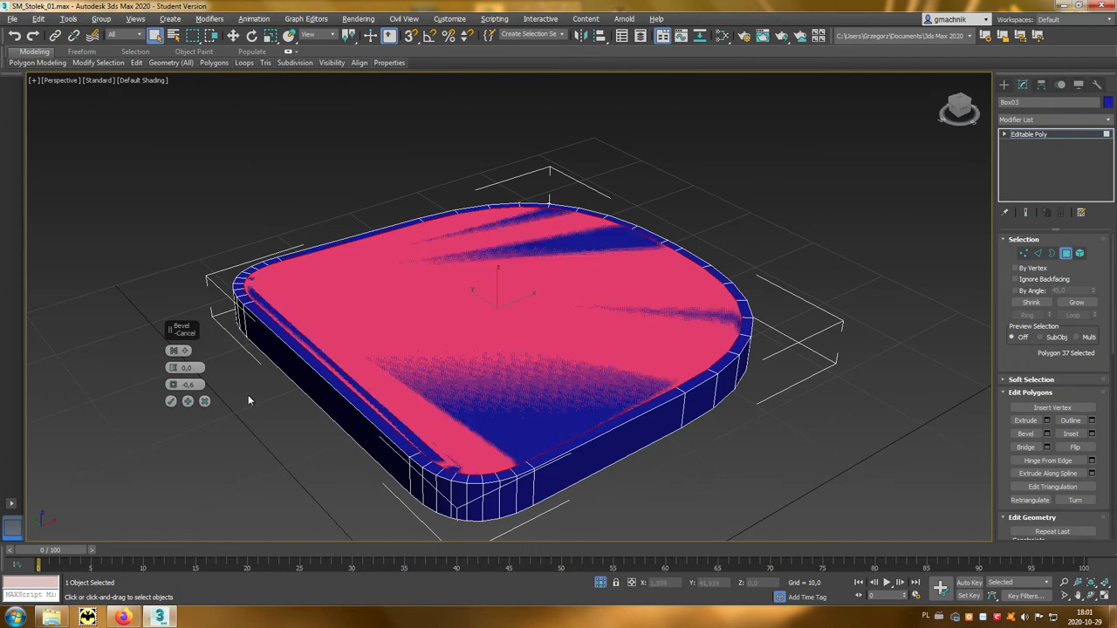
pyautogui.click(171, 401)
pyautogui.click(436, 349)
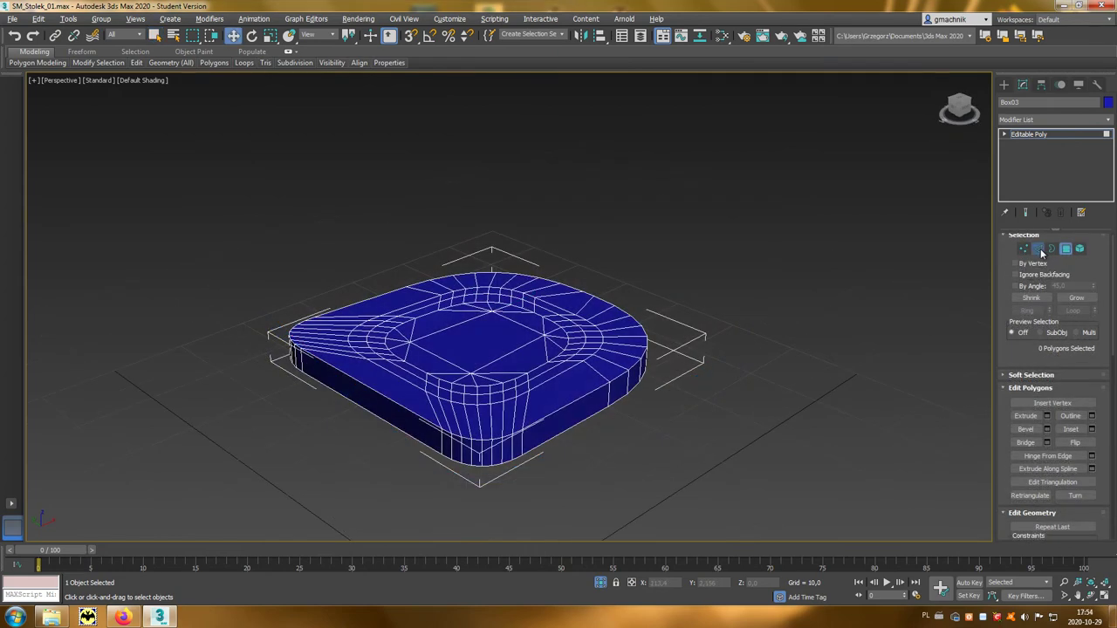
pyautogui.click(1038, 250)
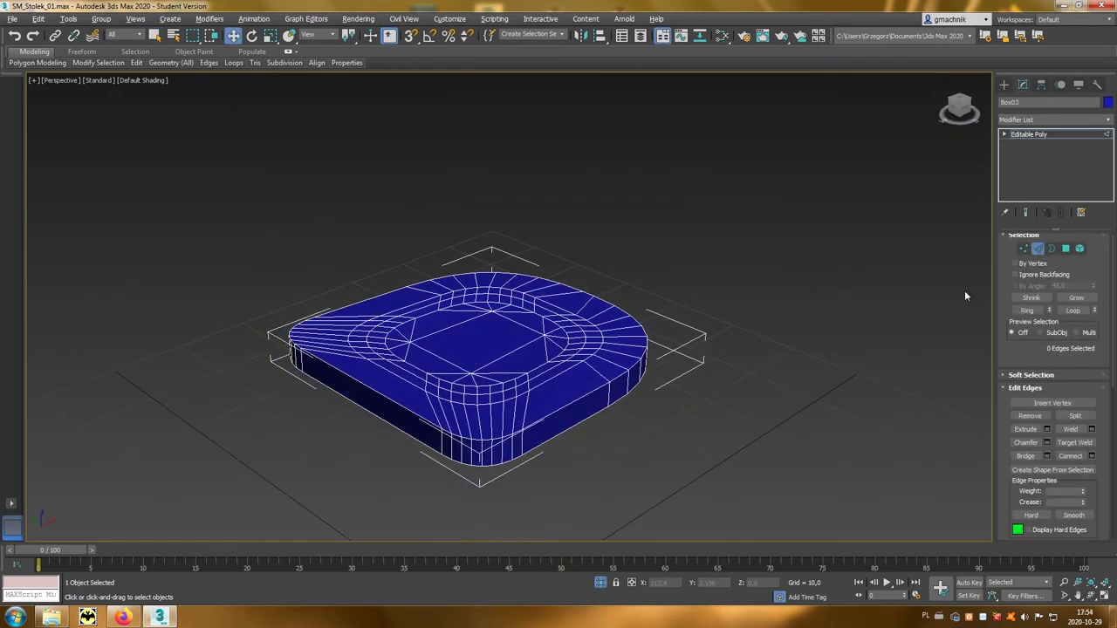
# - Chamfer the seat's top and bottom outer edge loops with amount 0,1 and 1 segment
pyautogui.doubleClick(580, 399)
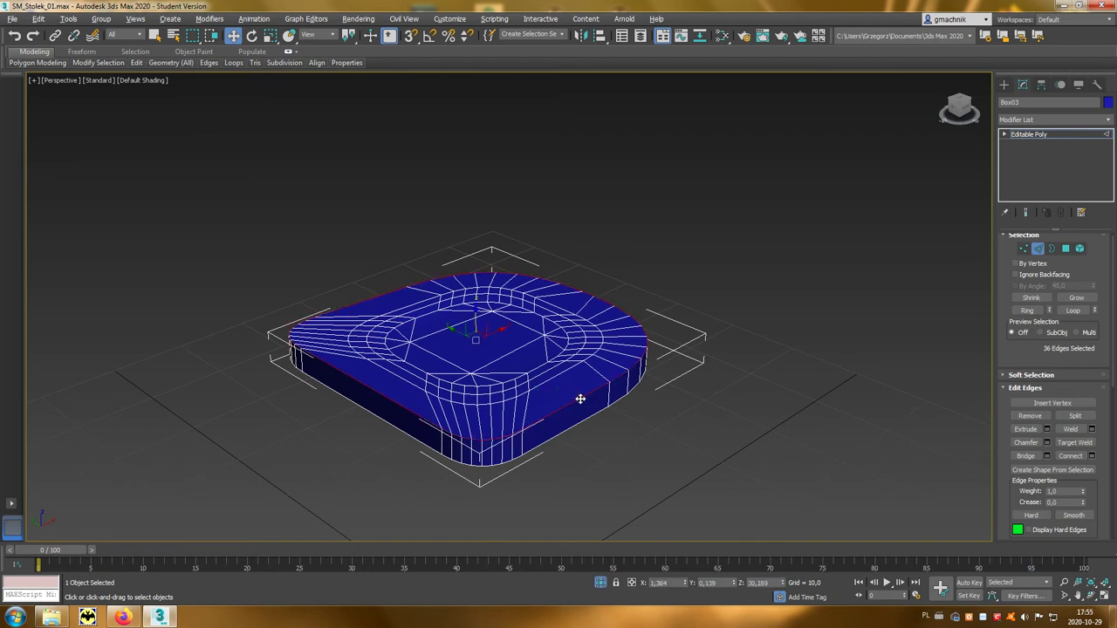
pyautogui.keyDown('ctrl'); pyautogui.doubleClick(583, 423); pyautogui.keyUp('ctrl')
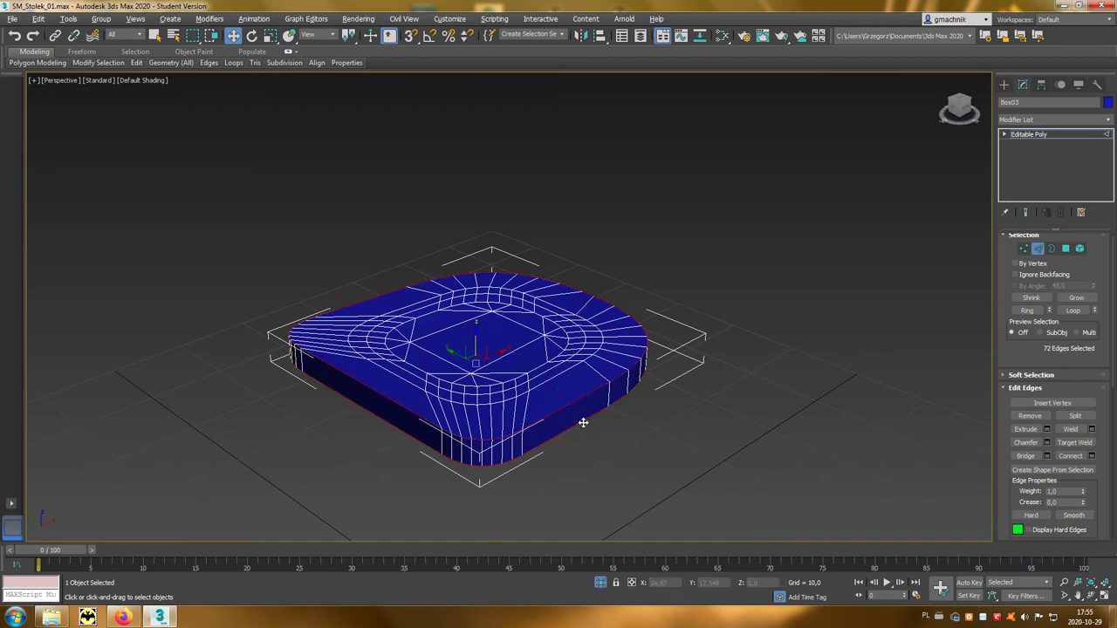
pyautogui.click(1048, 443)
pyautogui.moveTo(278, 265); pyautogui.dragTo(211, 321)
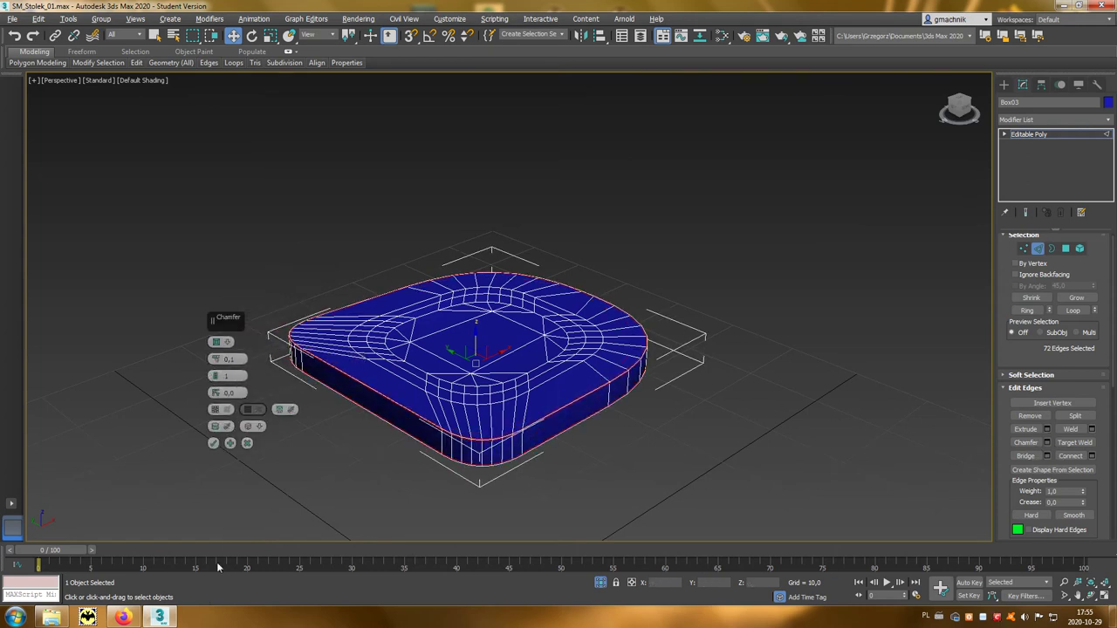
pyautogui.click(213, 443)
# - Grow the polygon selection around the seat centre to 57, then shrink it back to 21
pyautogui.press('4')
pyautogui.keyDown('alt'); pyautogui.moveTo(634, 440); pyautogui.dragTo(714, 347, button='middle'); pyautogui.keyUp('alt')
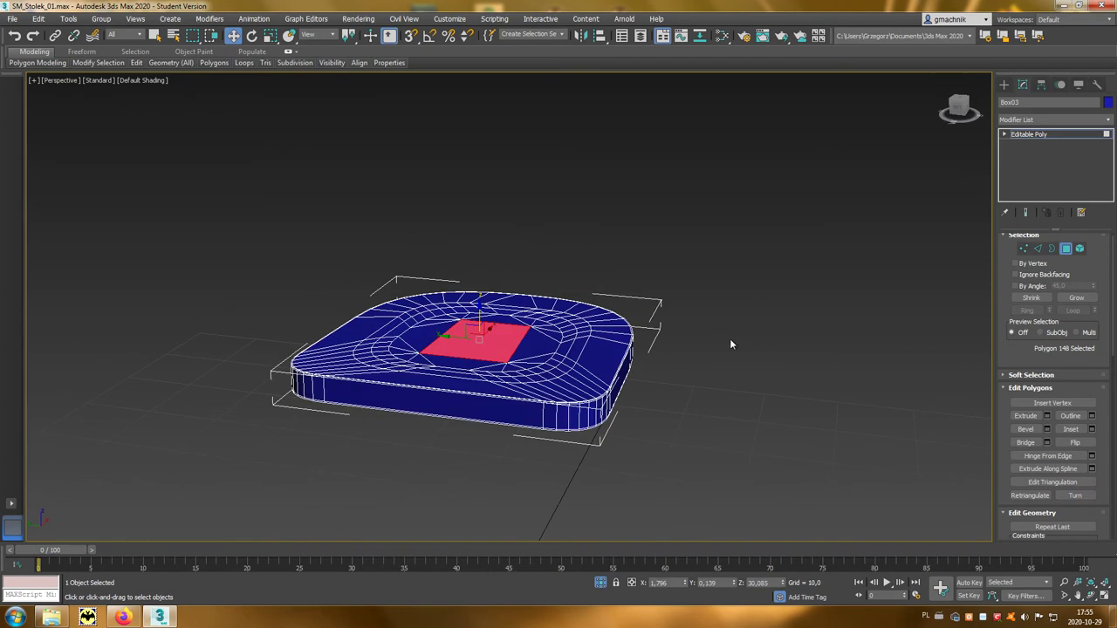
pyautogui.click(1076, 299)
pyautogui.click(1076, 299)
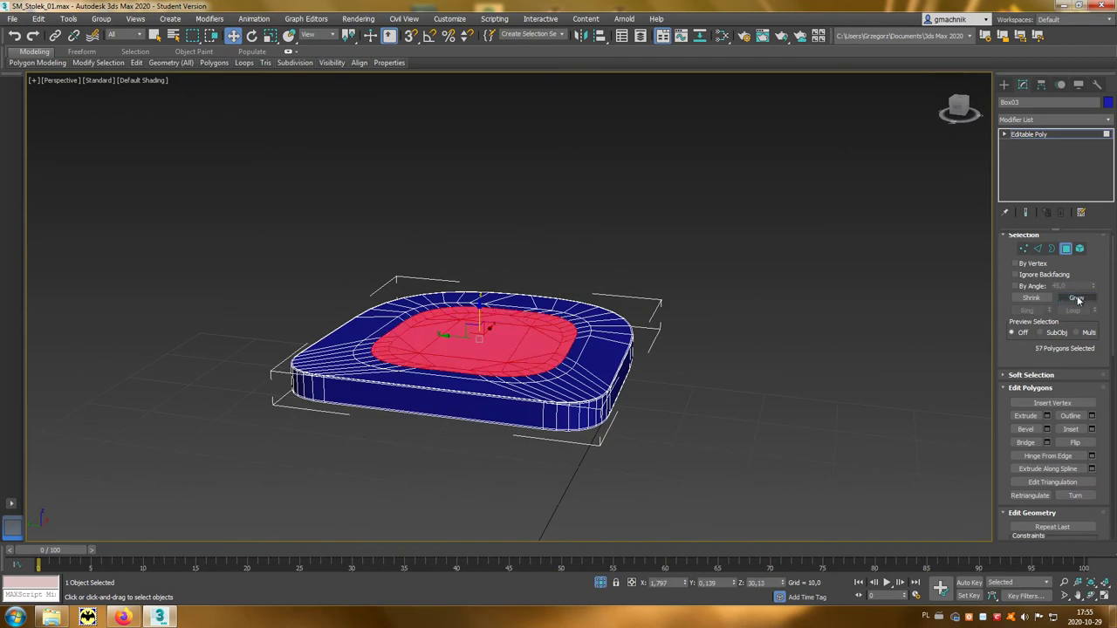
pyautogui.moveTo(531, 329)
pyautogui.keyDown('alt'); pyautogui.mouseDown(button='middle')
pyautogui.moveTo(480, 313)
pyautogui.moveTo(850, 317)
pyautogui.mouseUp(button='middle'); pyautogui.keyUp('alt')
pyautogui.hotkey('ctrl', 'z')
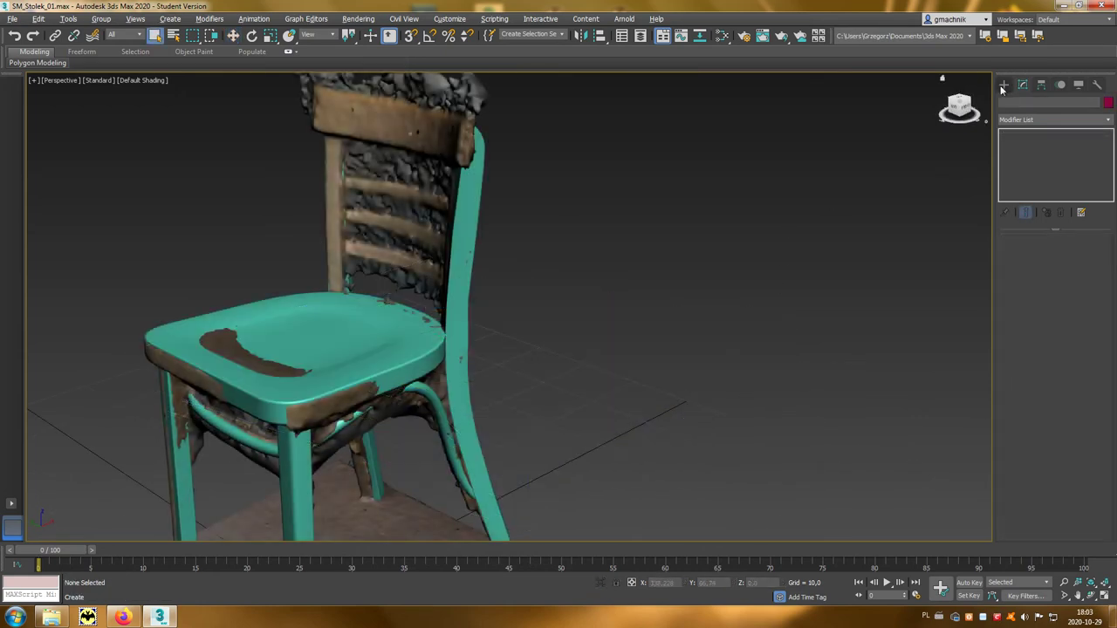
# - Create a thin box, Box001, beside the chair and colour it green
pyautogui.click(1004, 83)
pyautogui.click(1029, 155)
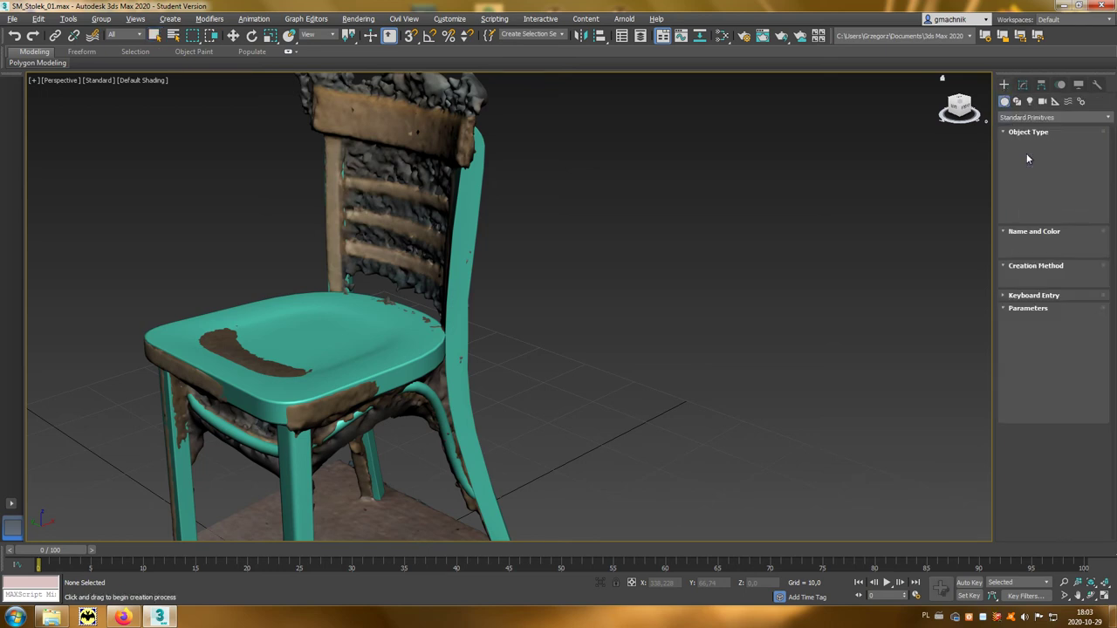
pyautogui.moveTo(524, 457); pyautogui.dragTo(551, 453)
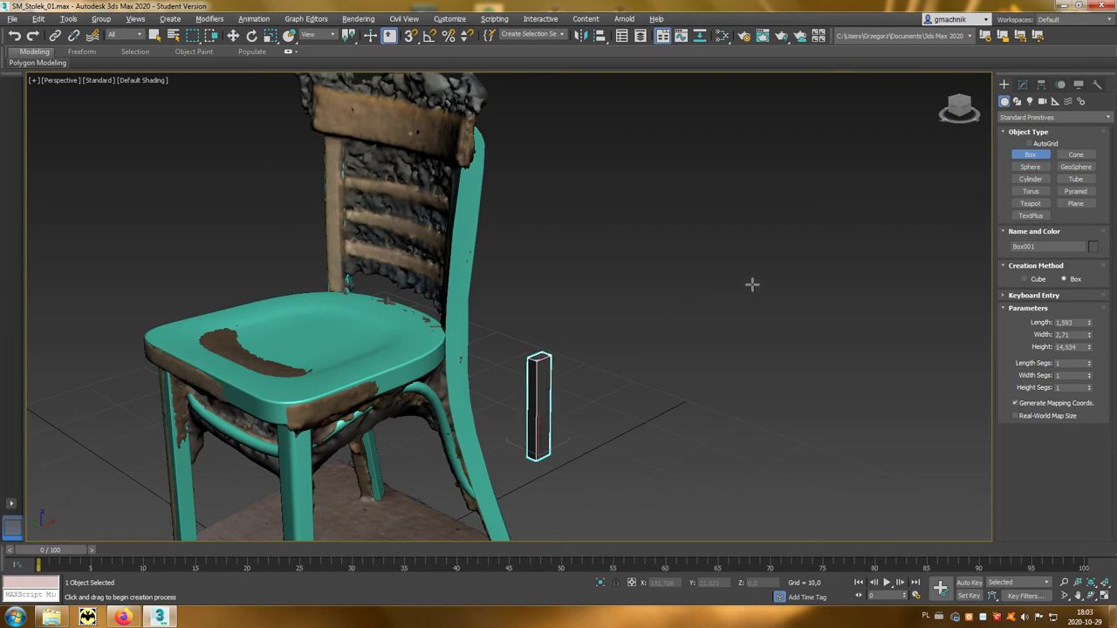
pyautogui.click(1092, 249)
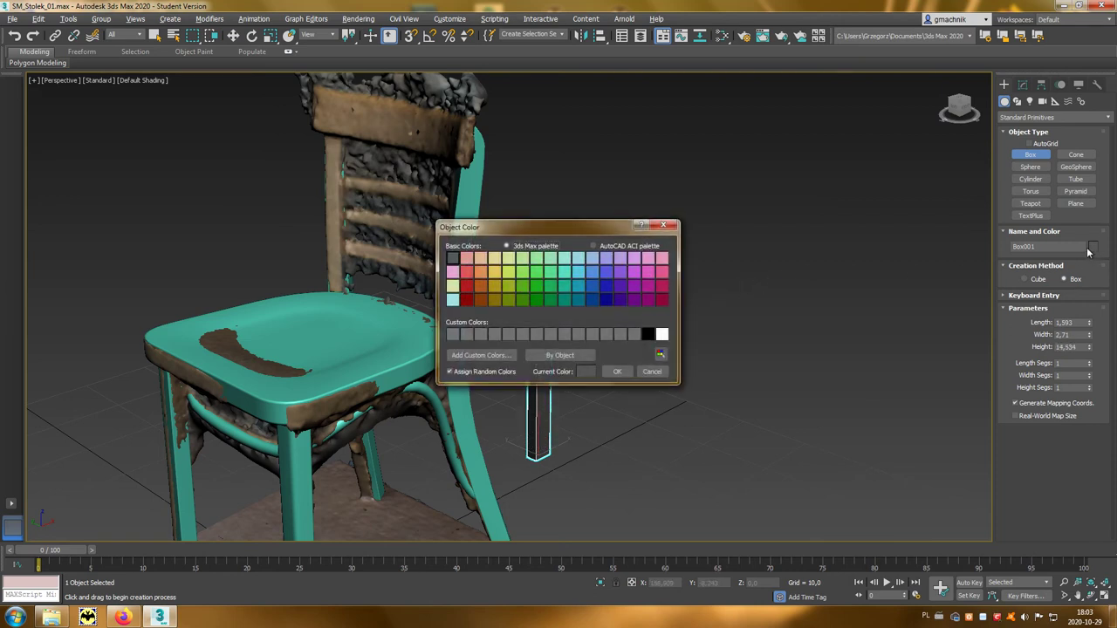
pyautogui.click(552, 286)
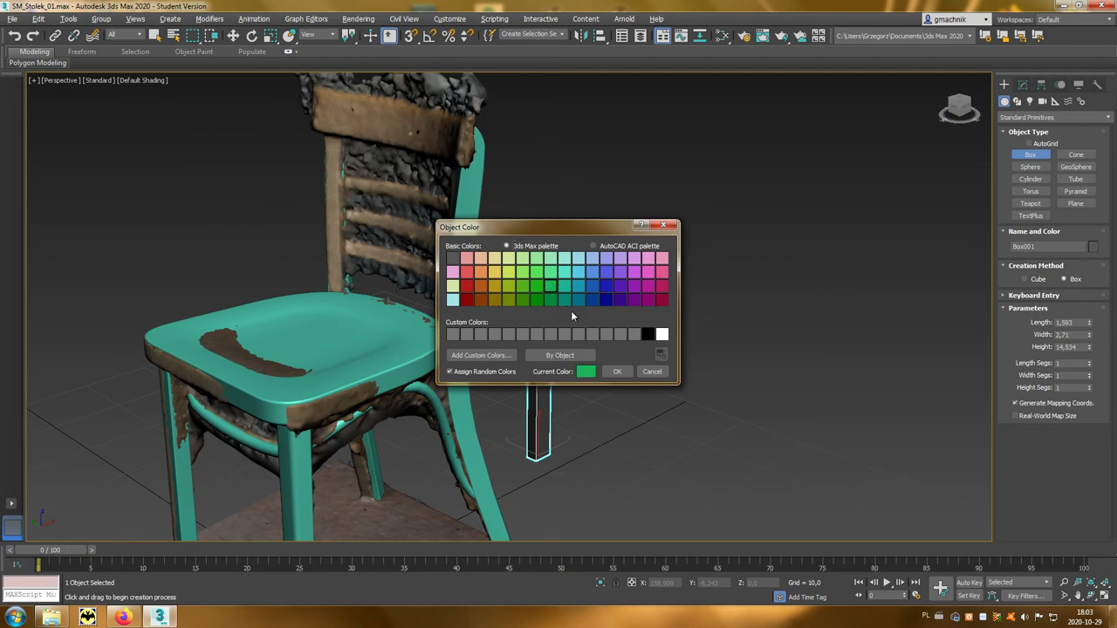
pyautogui.click(619, 372)
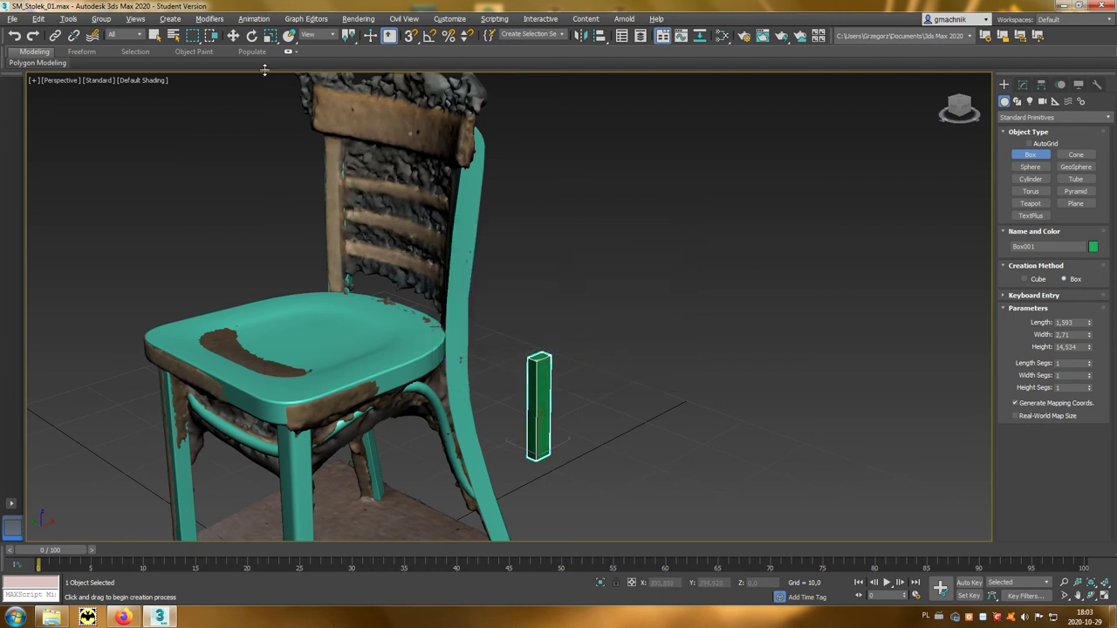
# - Rotate Box001 exactly 90 degrees on X so it lies flat
pyautogui.rightClick(252, 35)
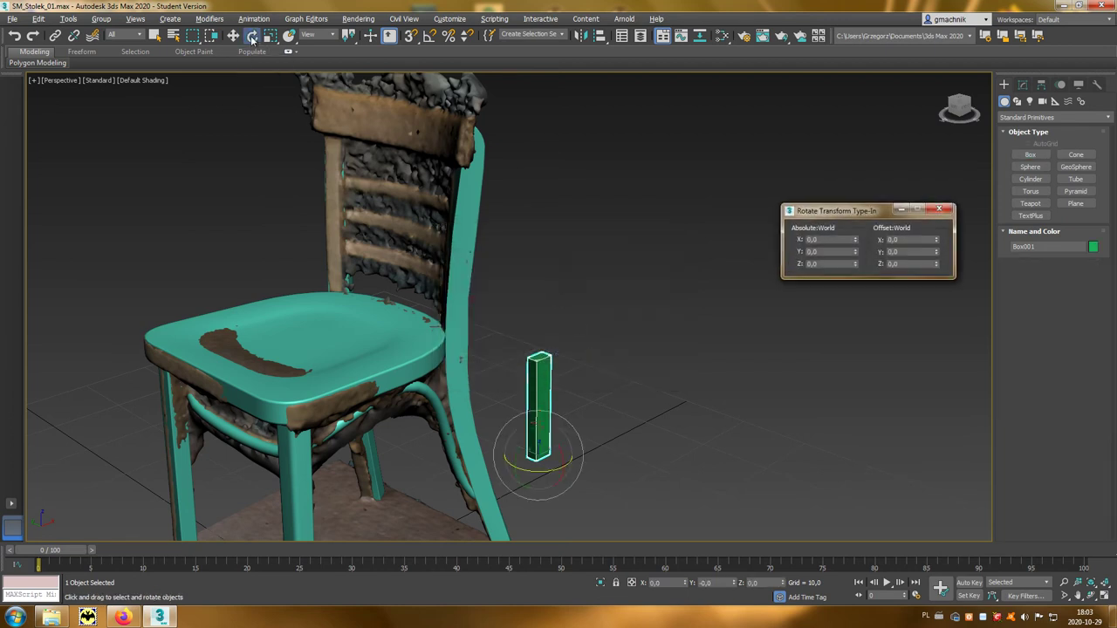
pyautogui.moveTo(553, 434); pyautogui.dragTo(563, 469)
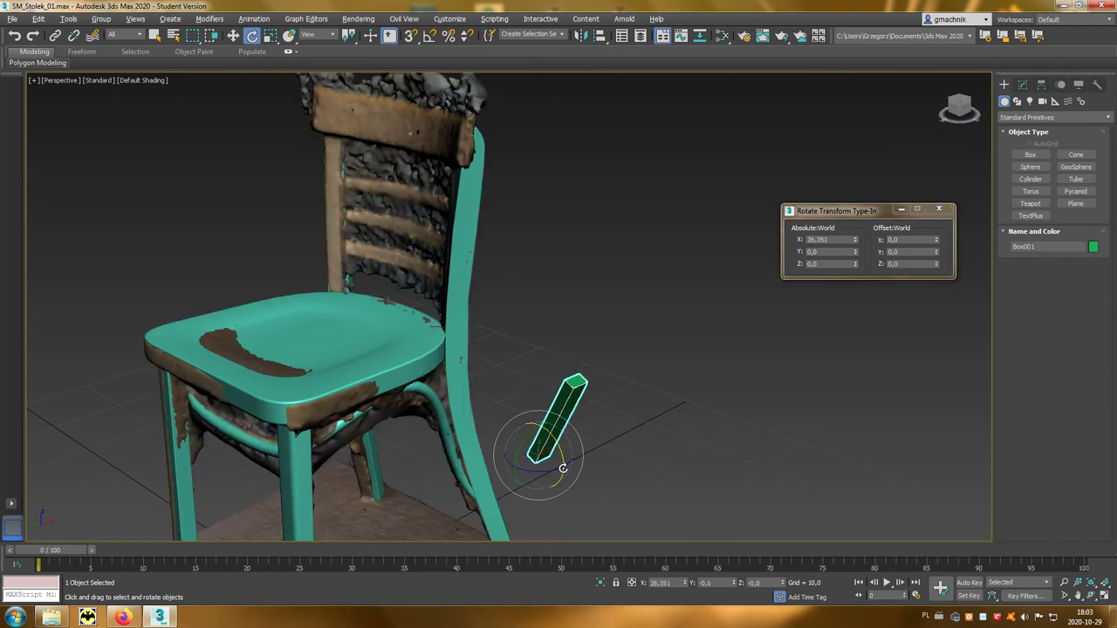
pyautogui.doubleClick(834, 241)
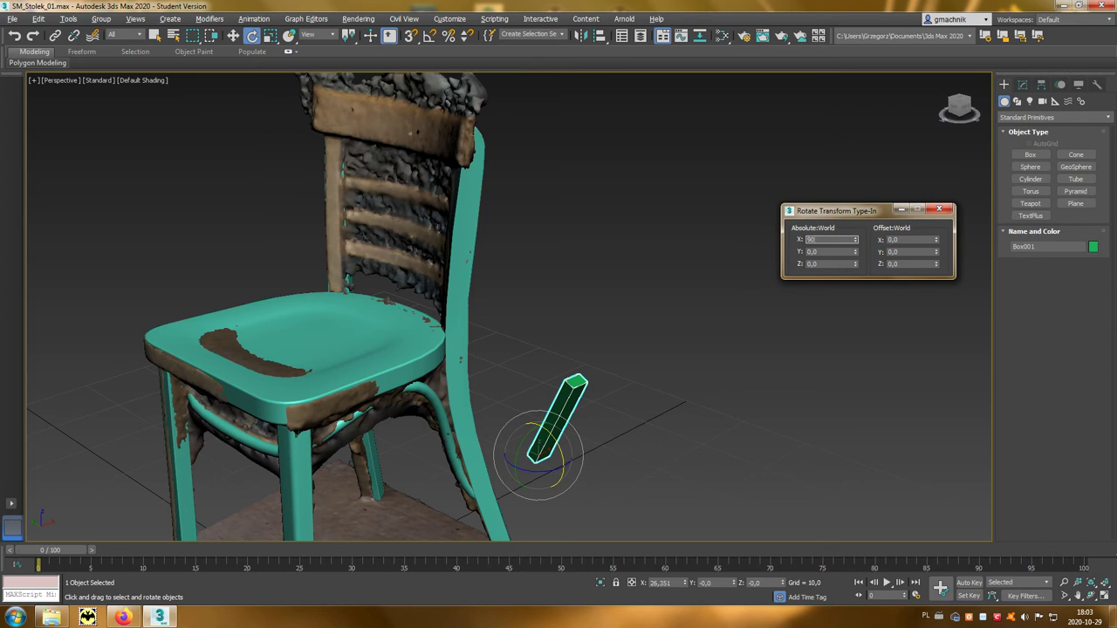
pyautogui.press('Return')
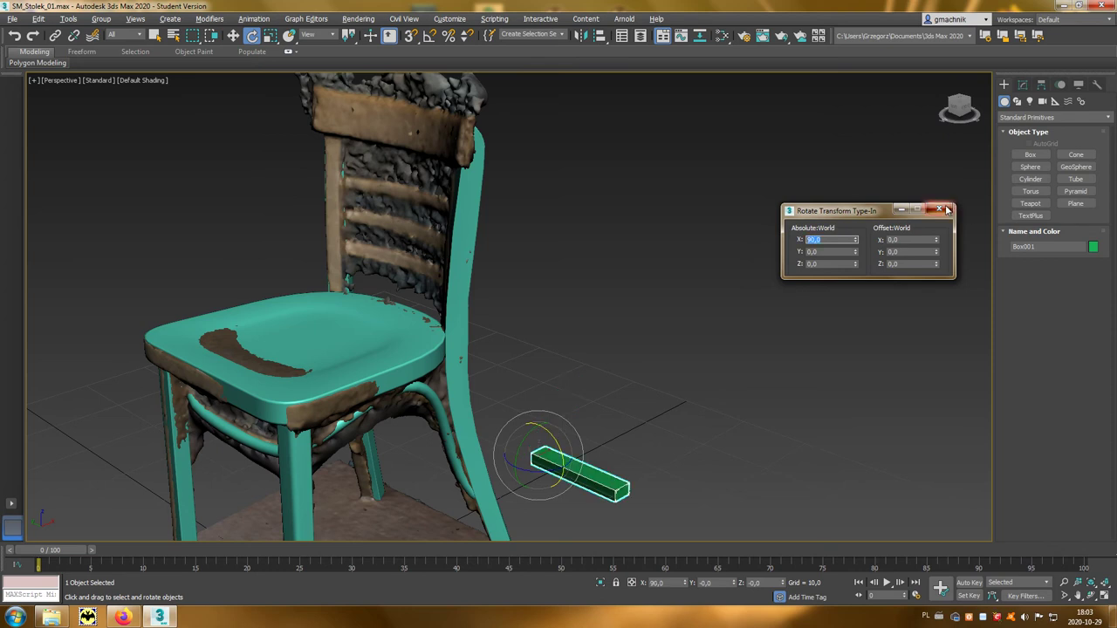
pyautogui.click(940, 210)
pyautogui.click(233, 35)
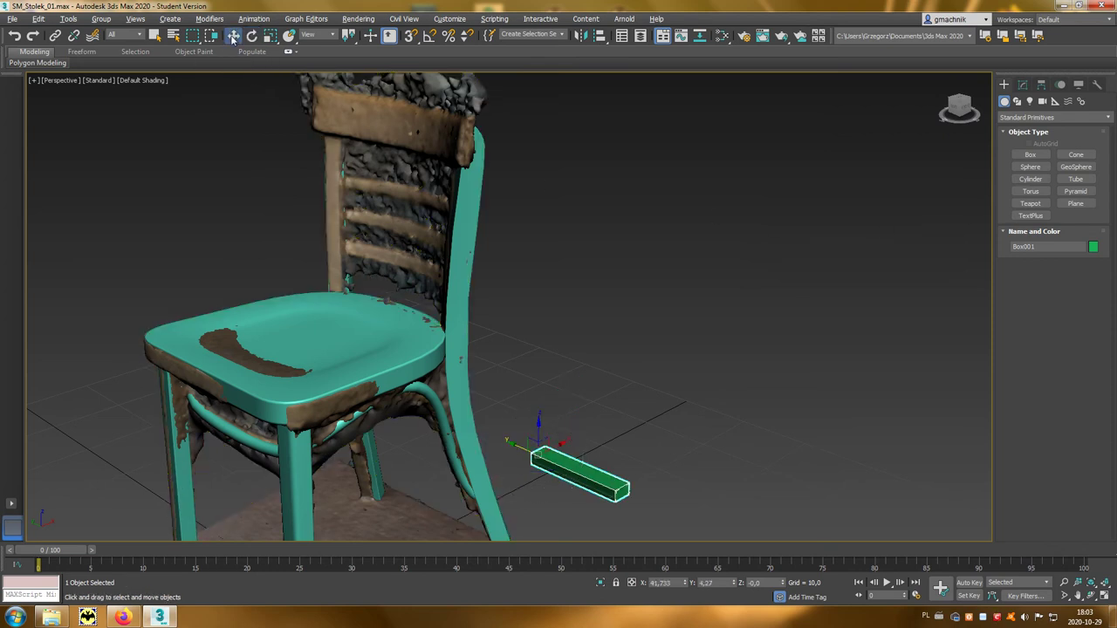
# - Move Box001 up into line with the top backrest slat of the chair
pyautogui.moveTo(538, 431); pyautogui.dragTo(530, 210)
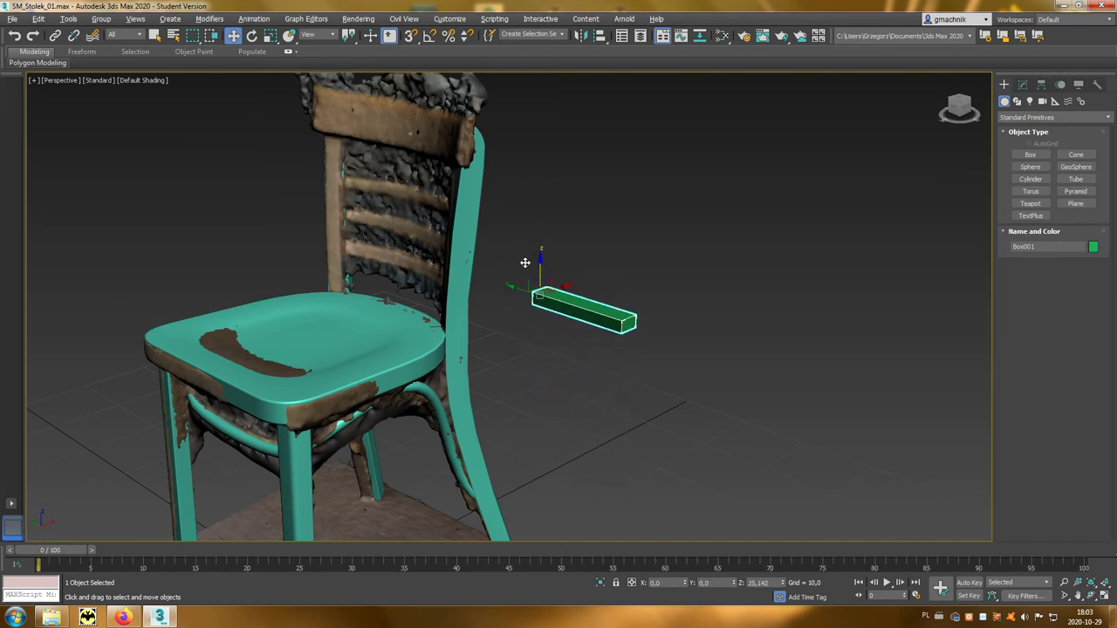
pyautogui.hotkey('alt', 'w')
pyautogui.moveTo(892, 204); pyautogui.dragTo(694, 127)
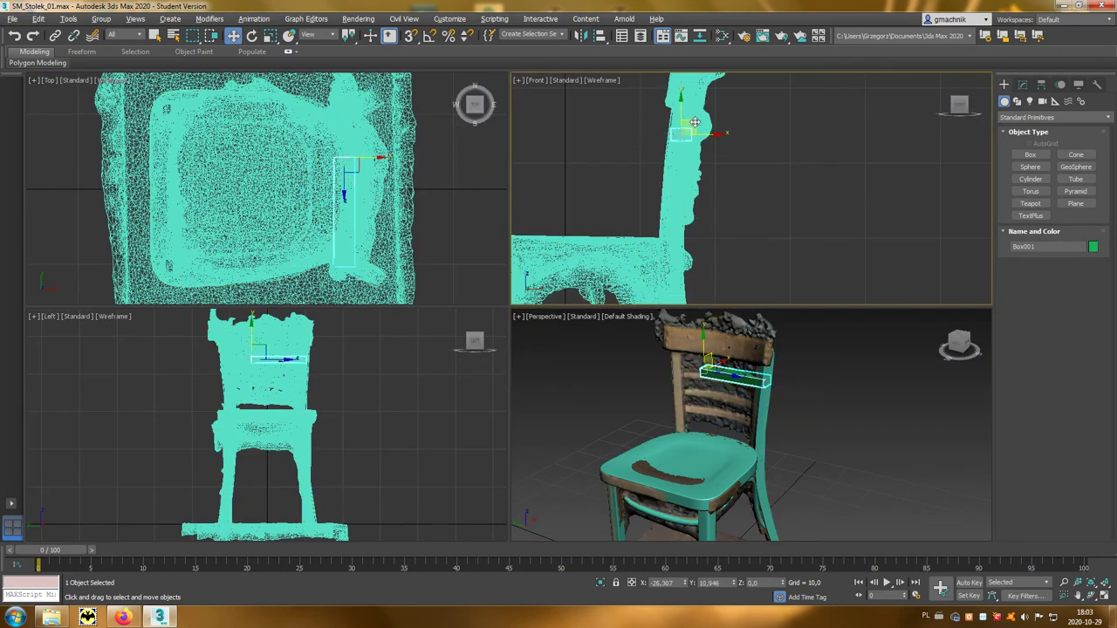
pyautogui.moveTo(671, 375); pyautogui.dragTo(628, 380)
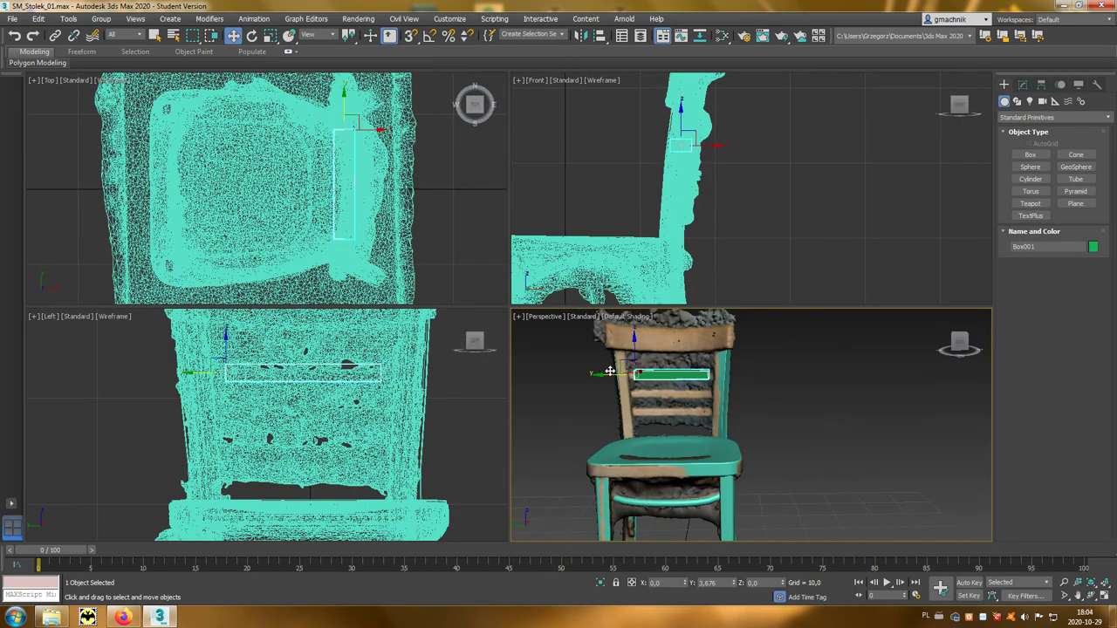
pyautogui.keyDown('alt'); pyautogui.moveTo(628, 384); pyautogui.dragTo(701, 404, button='middle'); pyautogui.keyUp('alt')
pyautogui.hotkey('alt', 'w')
# - Convert Box001 to an Editable Poly
pyautogui.rightClick(360, 206)
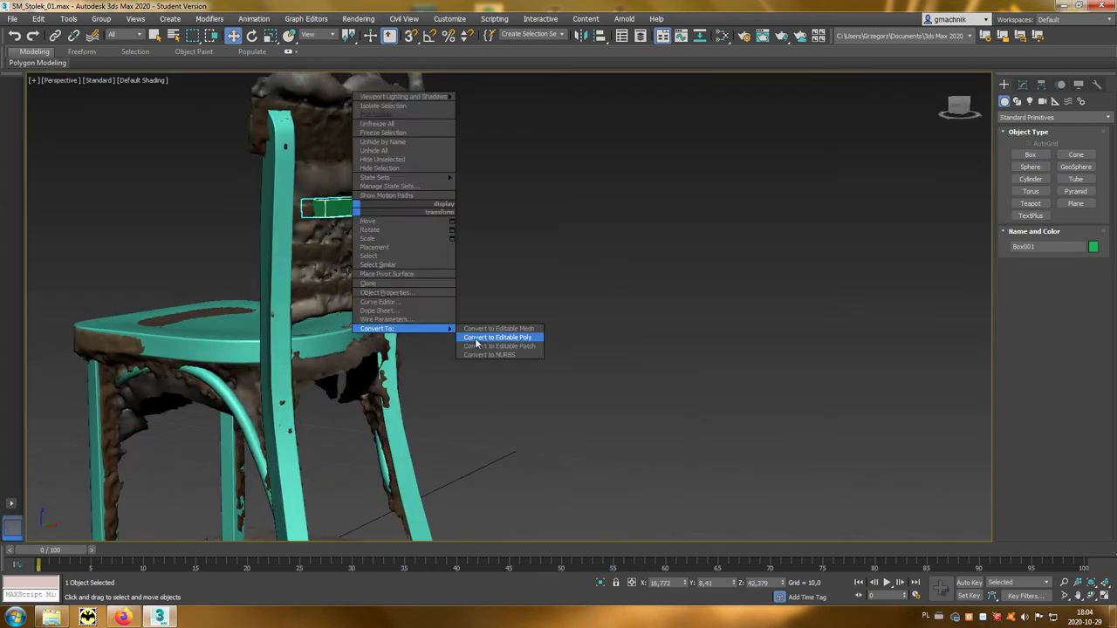
pyautogui.click(493, 333)
pyautogui.press('4')
pyautogui.click(367, 208)
pyautogui.keyDown('alt'); pyautogui.moveTo(367, 208); pyautogui.dragTo(506, 224, button='middle'); pyautogui.keyUp('alt')
# - Scale Box001 wider so it spans between the back posts
pyautogui.press('r')
pyautogui.press('4')
pyautogui.moveTo(274, 196); pyautogui.dragTo(253, 206)
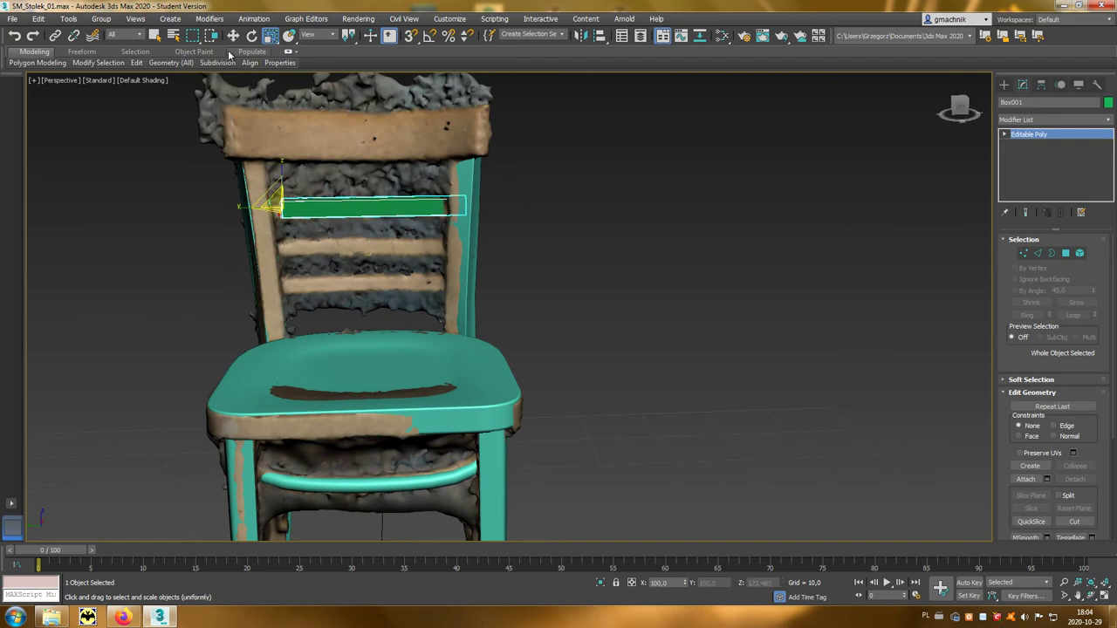
pyautogui.press('w')
pyautogui.moveTo(347, 246)
pyautogui.keyDown('alt'); pyautogui.mouseDown(button='middle')
pyautogui.moveTo(454, 282)
pyautogui.moveTo(486, 511)
pyautogui.moveTo(432, 467)
pyautogui.moveTo(435, 417)
pyautogui.moveTo(441, 316)
pyautogui.moveTo(501, 227)
pyautogui.moveTo(501, 299)
pyautogui.mouseUp(button='middle'); pyautogui.keyUp('alt')
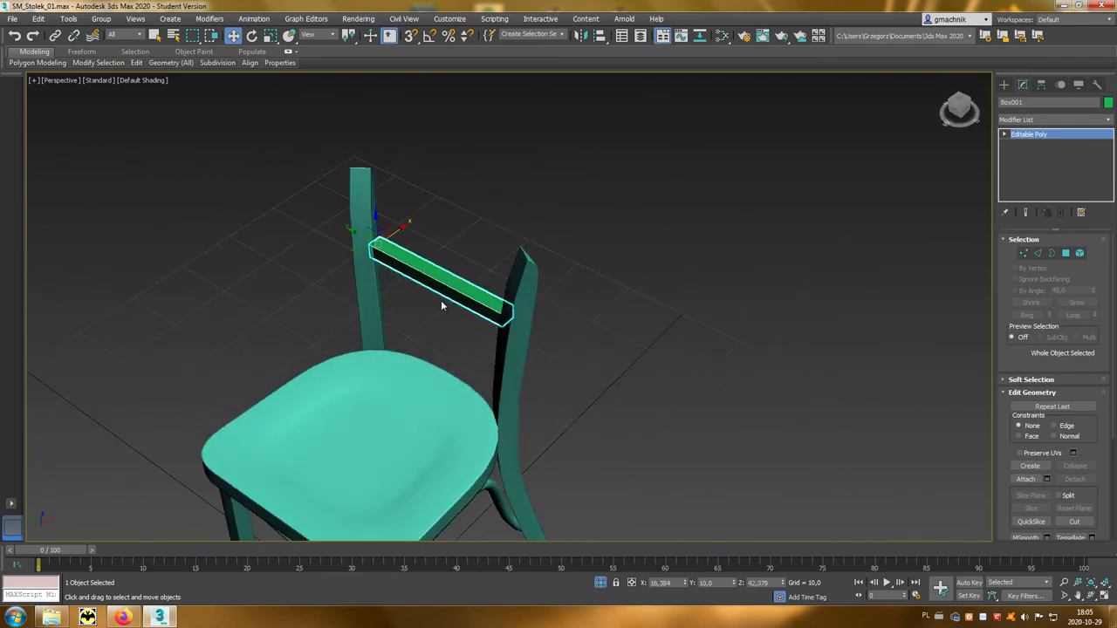
# - Select the slat's front face and add an edge loop with Swift Loop
pyautogui.press('4')
pyautogui.click(456, 267)
pyautogui.moveTo(456, 267)
pyautogui.keyDown('alt'); pyautogui.mouseDown(button='middle')
pyautogui.moveTo(398, 274)
pyautogui.moveTo(382, 320)
pyautogui.moveTo(524, 358)
pyautogui.moveTo(431, 367)
pyautogui.moveTo(660, 369)
pyautogui.moveTo(587, 347)
pyautogui.mouseUp(button='middle'); pyautogui.keyUp('alt')
pyautogui.click(546, 377)
pyautogui.click(432, 366)
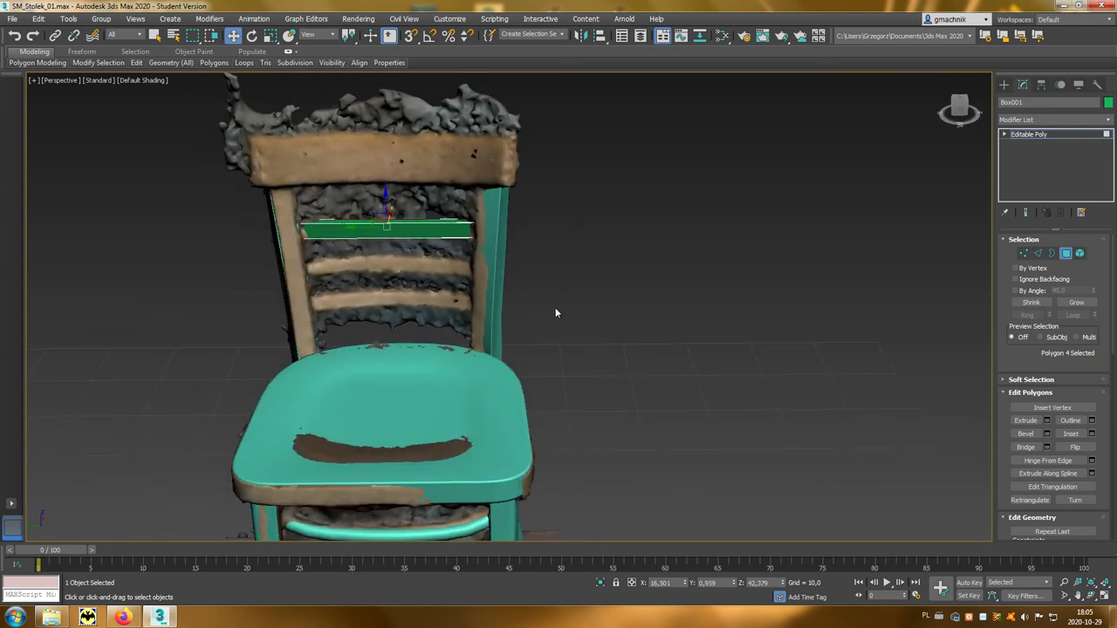
pyautogui.moveTo(136, 63)
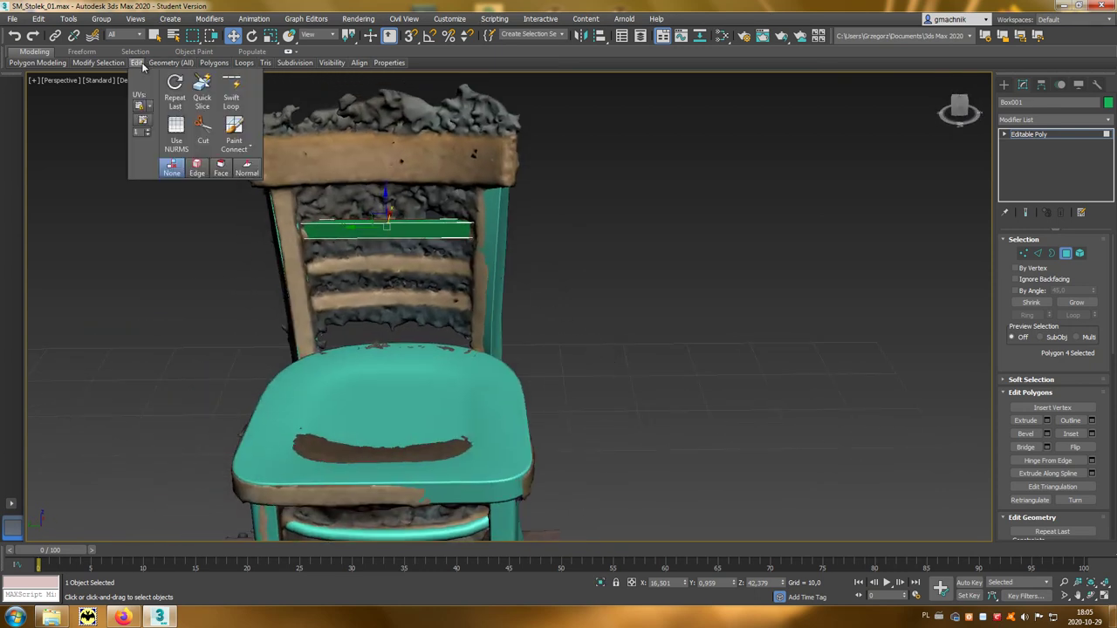
pyautogui.click(231, 98)
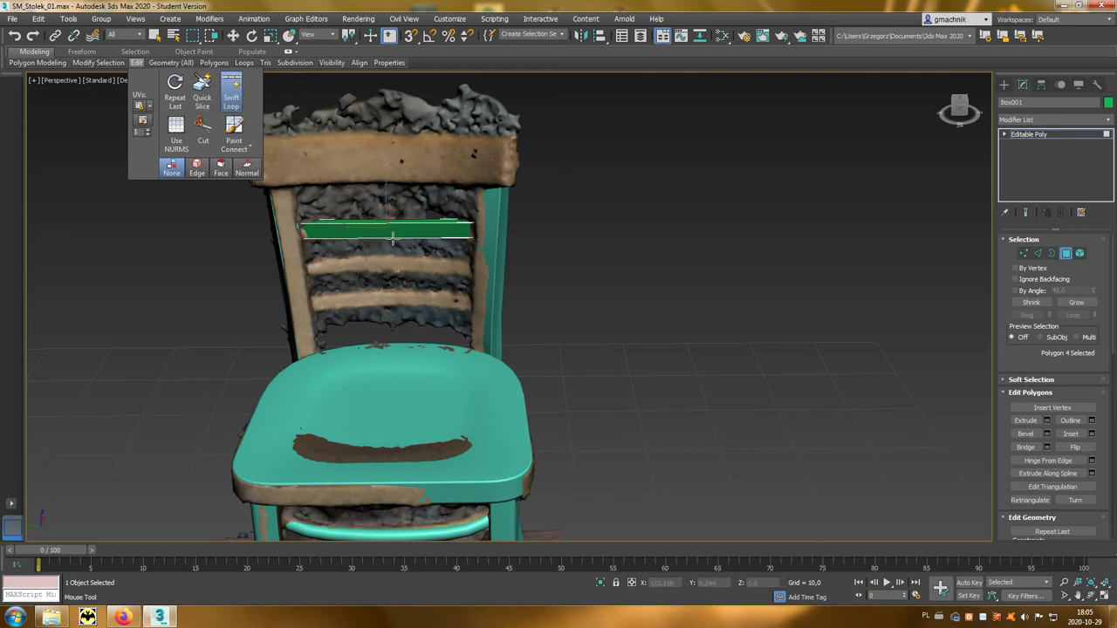
# - Move the slat's middle edges back so it follows the scanned backrest curve
pyautogui.keyDown('alt'); pyautogui.moveTo(381, 262); pyautogui.dragTo(326, 253, button='middle'); pyautogui.keyUp('alt')
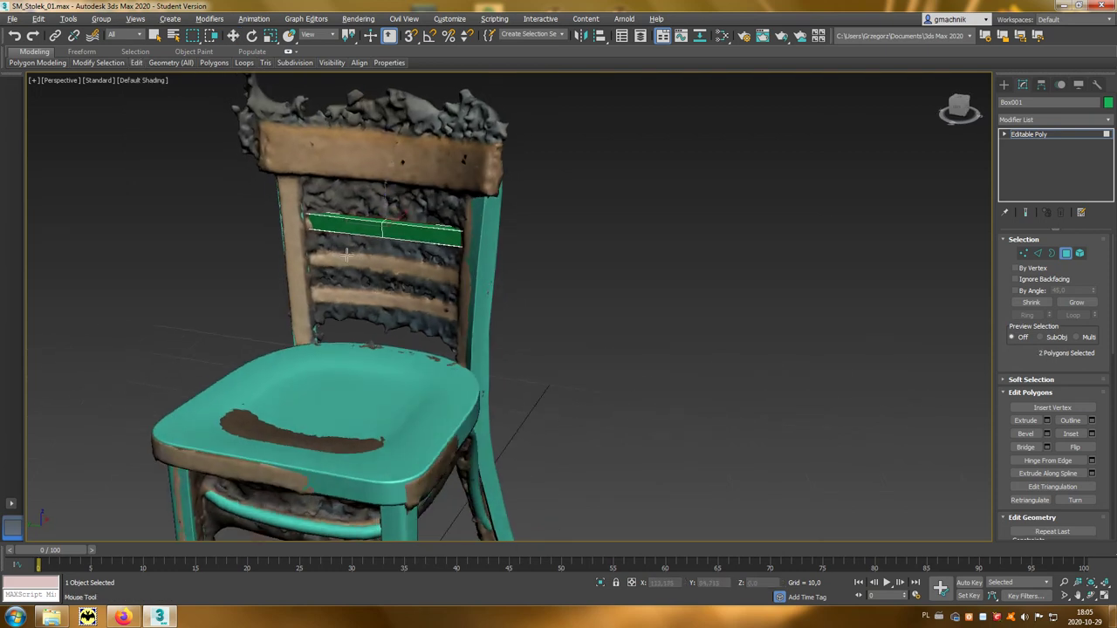
pyautogui.press('2')
pyautogui.click(233, 35)
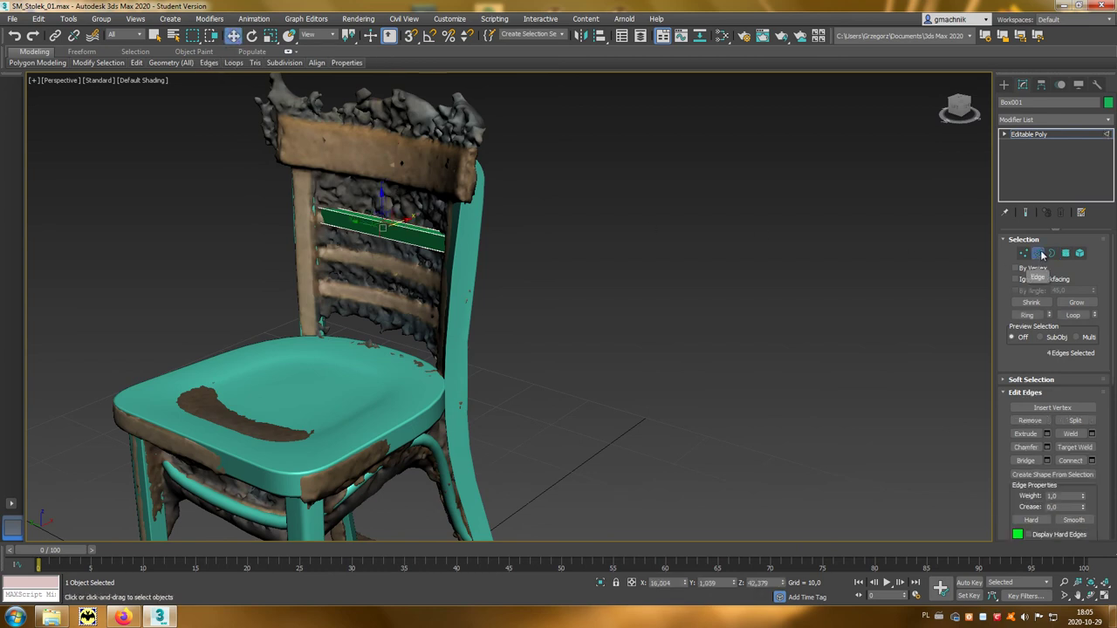
pyautogui.moveTo(397, 223); pyautogui.dragTo(410, 221)
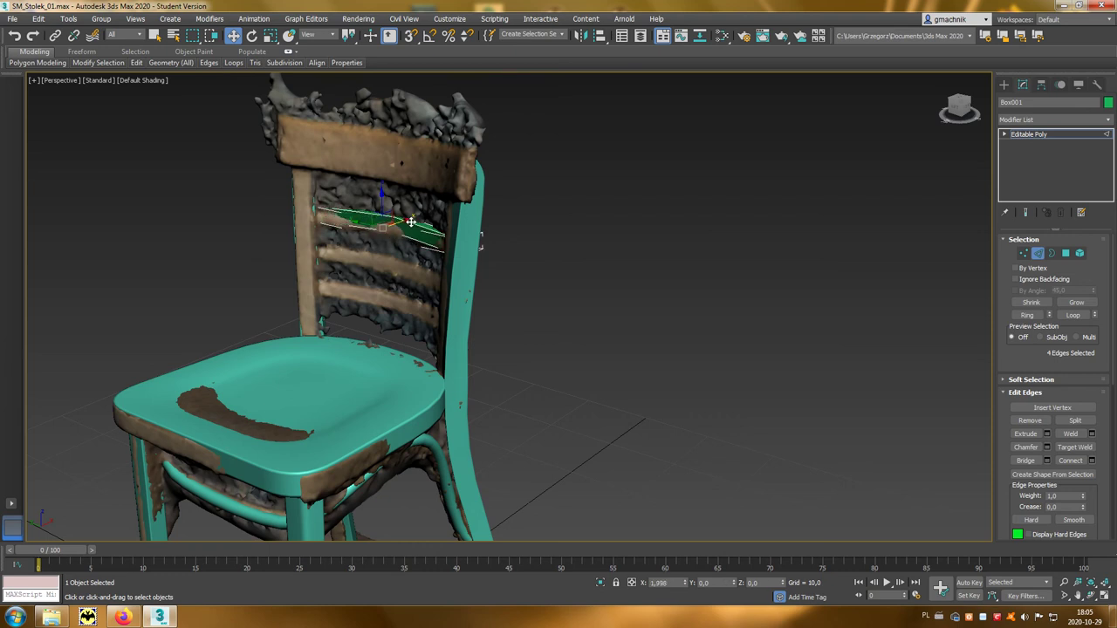
pyautogui.moveTo(136, 63)
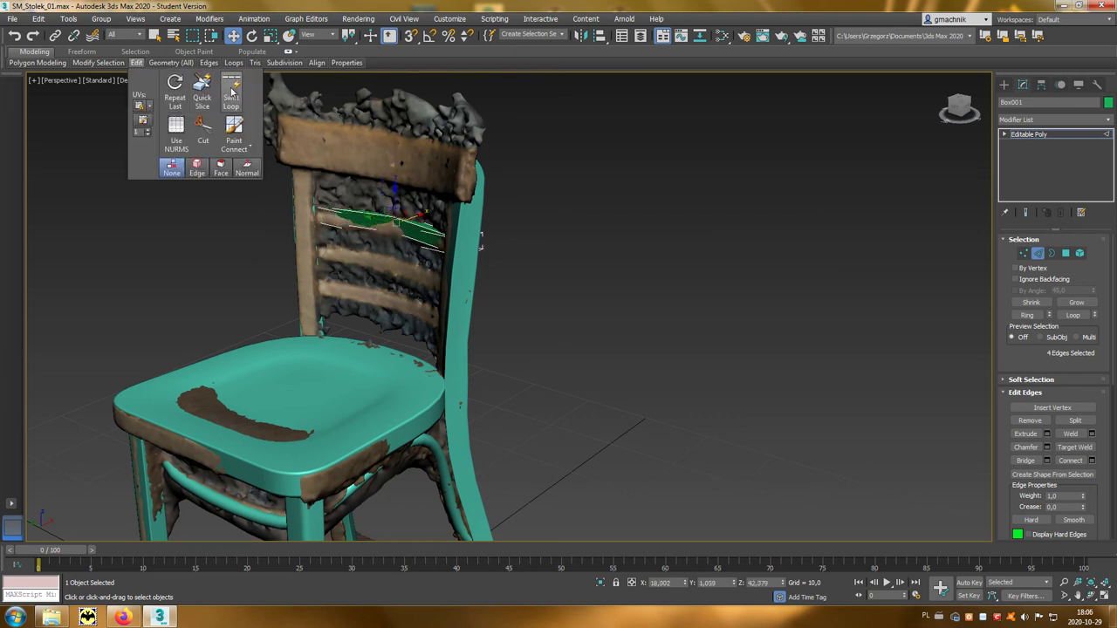
pyautogui.click(231, 92)
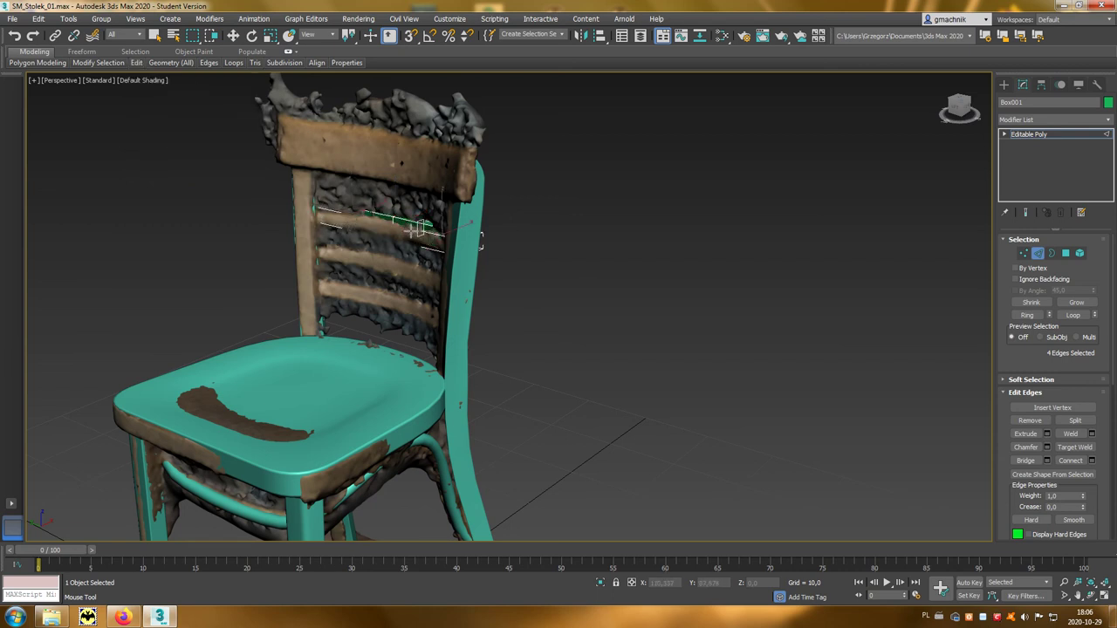
# - Isolate the slat and add three more Swift Loop edge loops along it
pyautogui.click(600, 583)
pyautogui.scroll(-2, 519, 351)
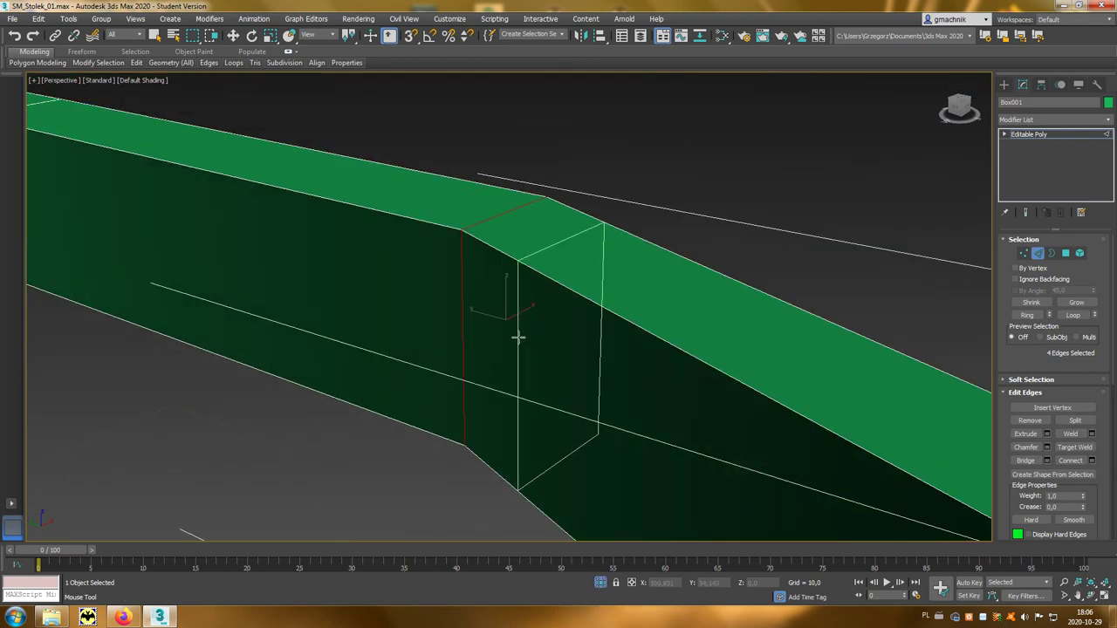
pyautogui.scroll(-3, 519, 349)
pyautogui.scroll(-2, 518, 337)
pyautogui.click(297, 283)
pyautogui.click(362, 299)
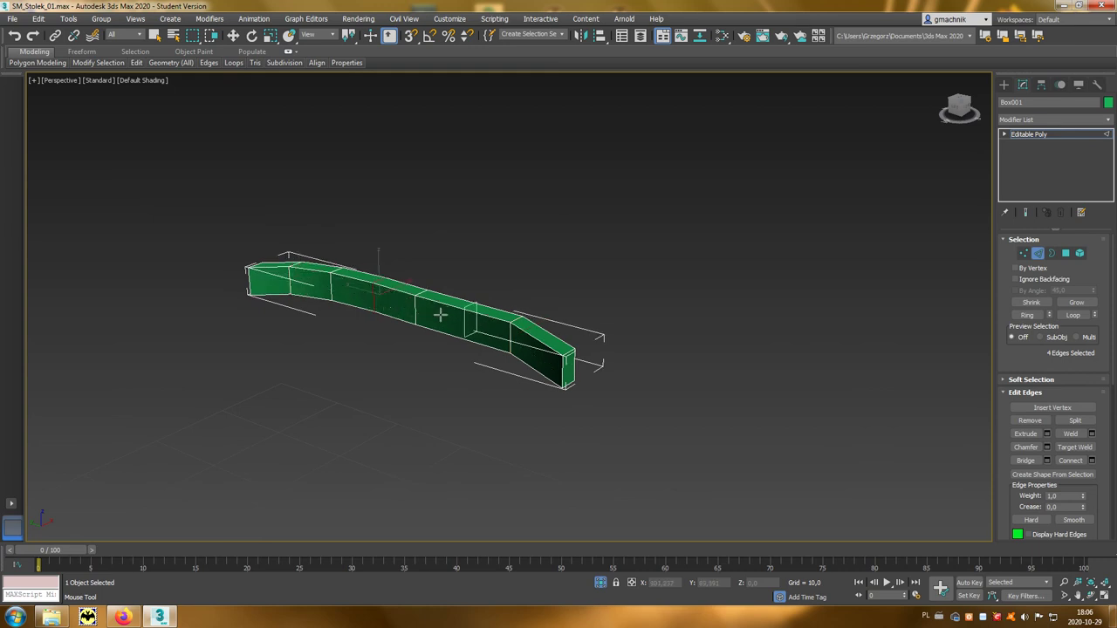
pyautogui.click(535, 346)
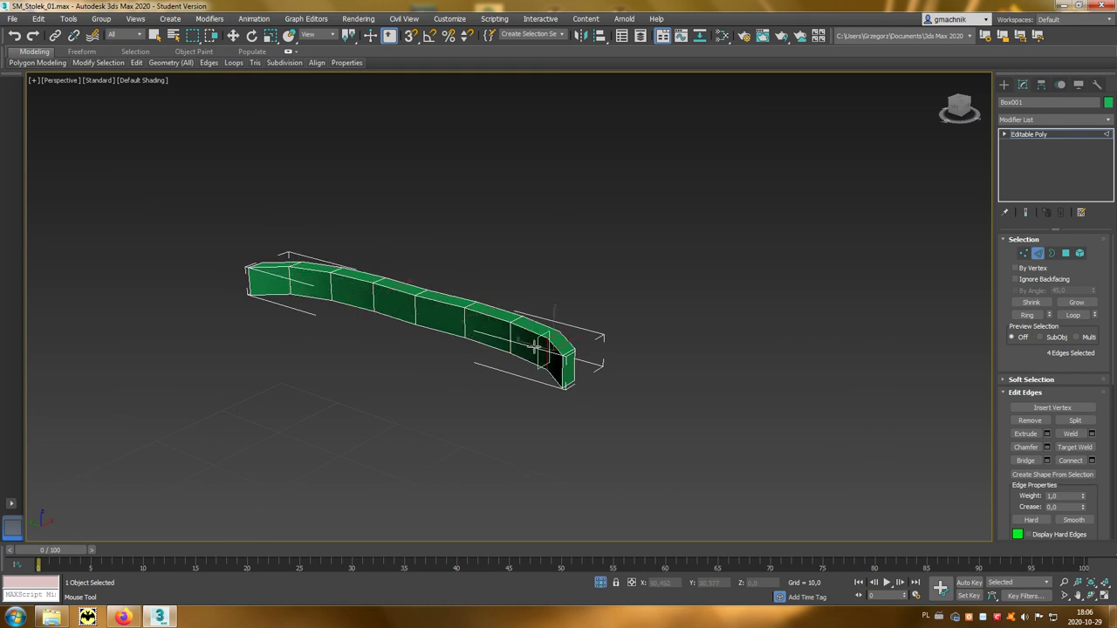
pyautogui.rightClick(592, 415)
# - Delete the polygon at one end of the slat to leave it open
pyautogui.click(1067, 253)
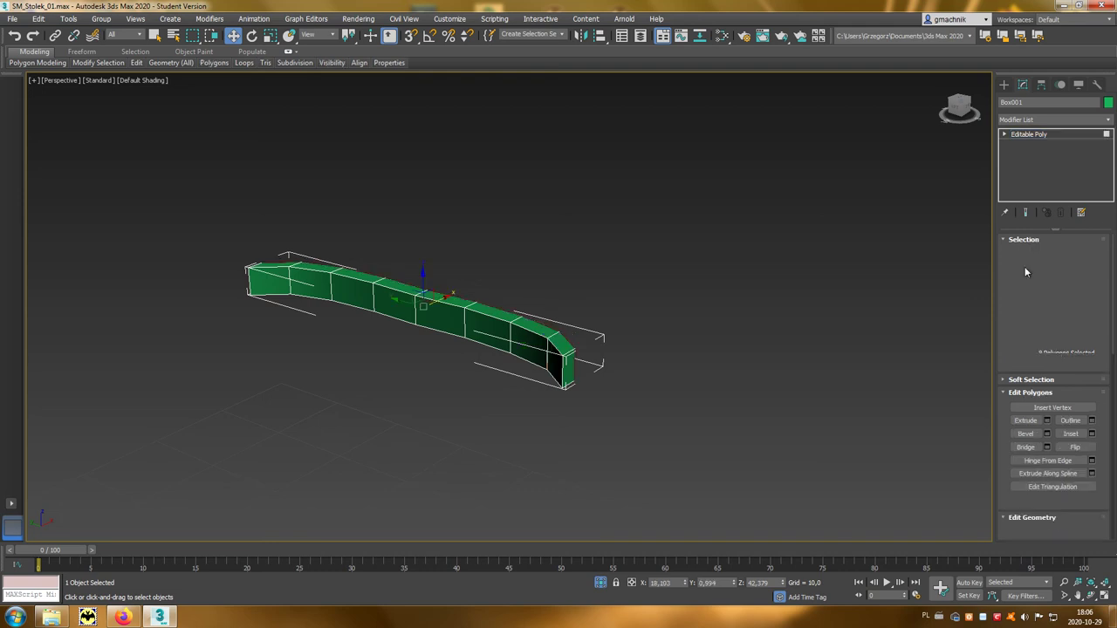
pyautogui.click(570, 370)
pyautogui.click(499, 388)
pyautogui.moveTo(441, 400)
pyautogui.keyDown('alt'); pyautogui.mouseDown(button='middle')
pyautogui.moveTo(551, 389)
pyautogui.moveTo(328, 366)
pyautogui.mouseUp(button='middle'); pyautogui.keyUp('alt')
pyautogui.click(292, 349)
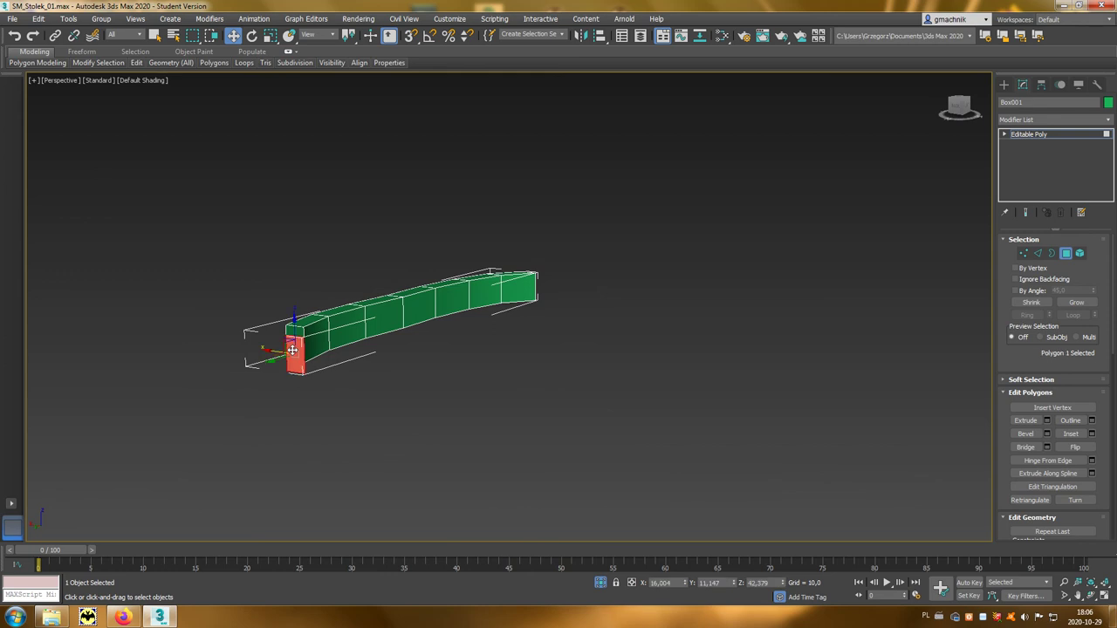
pyautogui.press('Delete')
# - Chamfer the slat's long edge loops with amount 0,5 and 2 segments
pyautogui.keyDown('alt'); pyautogui.moveTo(504, 398); pyautogui.dragTo(431, 411, button='middle'); pyautogui.keyUp('alt')
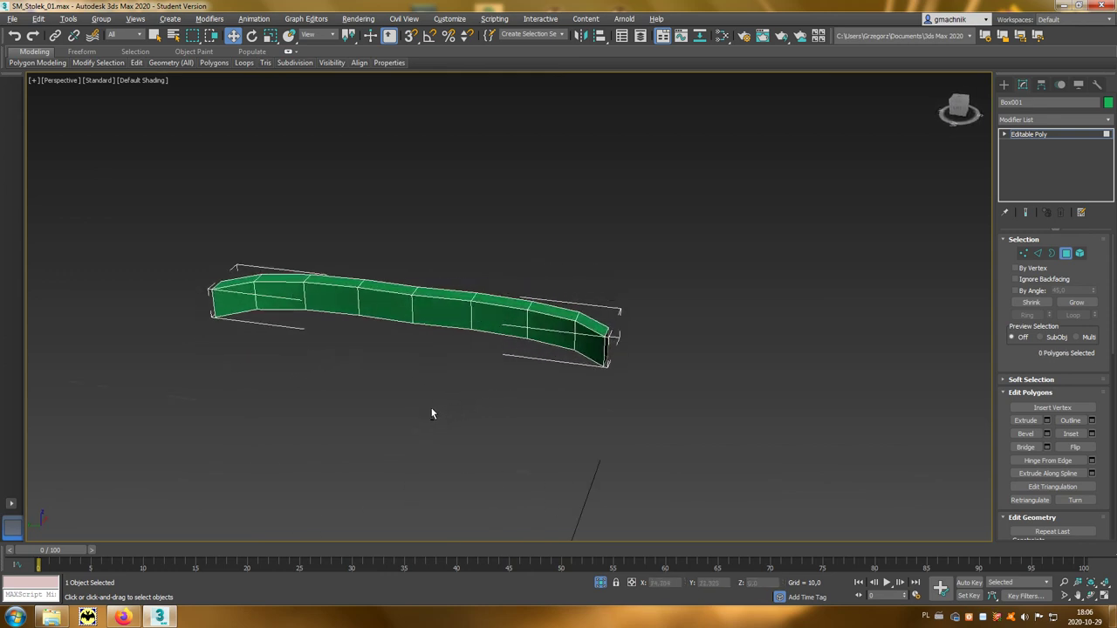
pyautogui.press('2')
pyautogui.doubleClick(497, 314)
pyautogui.moveTo(497, 314)
pyautogui.keyDown('alt'); pyautogui.mouseDown(button='middle')
pyautogui.moveTo(387, 323)
pyautogui.moveTo(411, 277)
pyautogui.moveTo(689, 431)
pyautogui.mouseUp(button='middle'); pyautogui.keyUp('alt')
pyautogui.keyDown('ctrl'); pyautogui.doubleClick(394, 349); pyautogui.keyUp('ctrl')
pyautogui.keyDown('ctrl'); pyautogui.doubleClick(501, 352); pyautogui.keyUp('ctrl')
pyautogui.click(1046, 447)
pyautogui.moveTo(173, 367); pyautogui.dragTo(176, 386)
pyautogui.write('5')
pyautogui.press('Return')
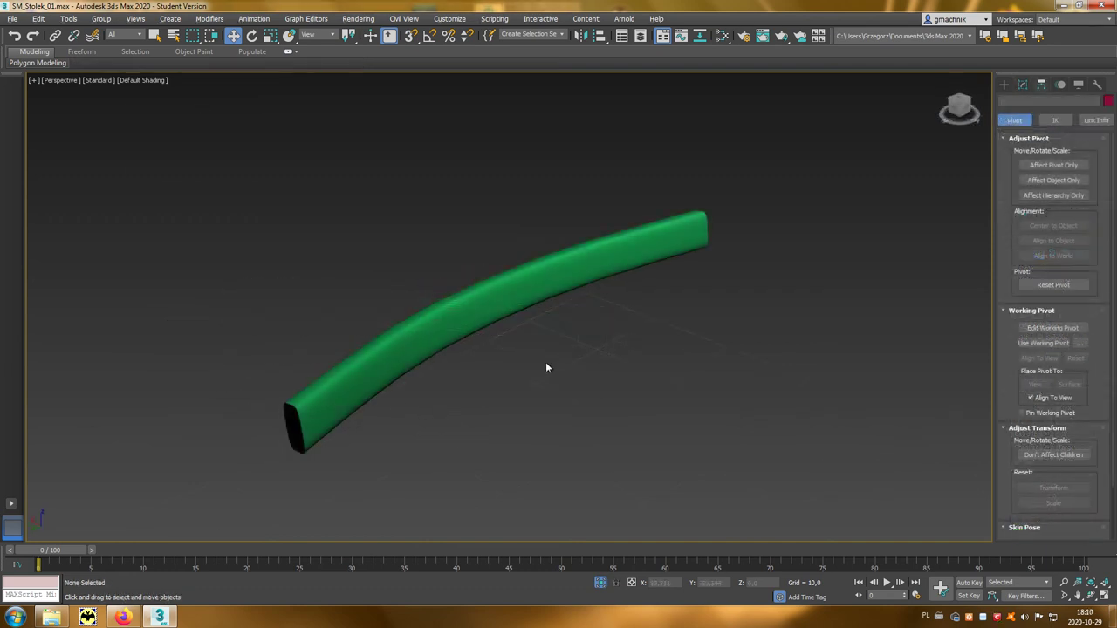
# - Exit isolation and clone the slat via Edit > Clone as a Copy, Box002
pyautogui.click(470, 311)
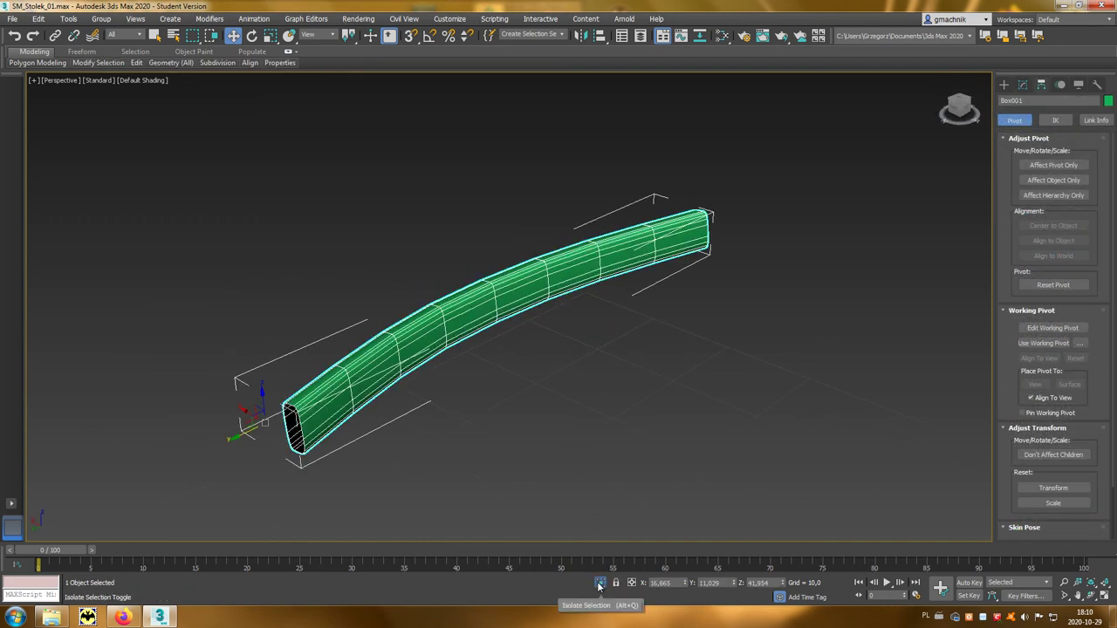
pyautogui.click(601, 581)
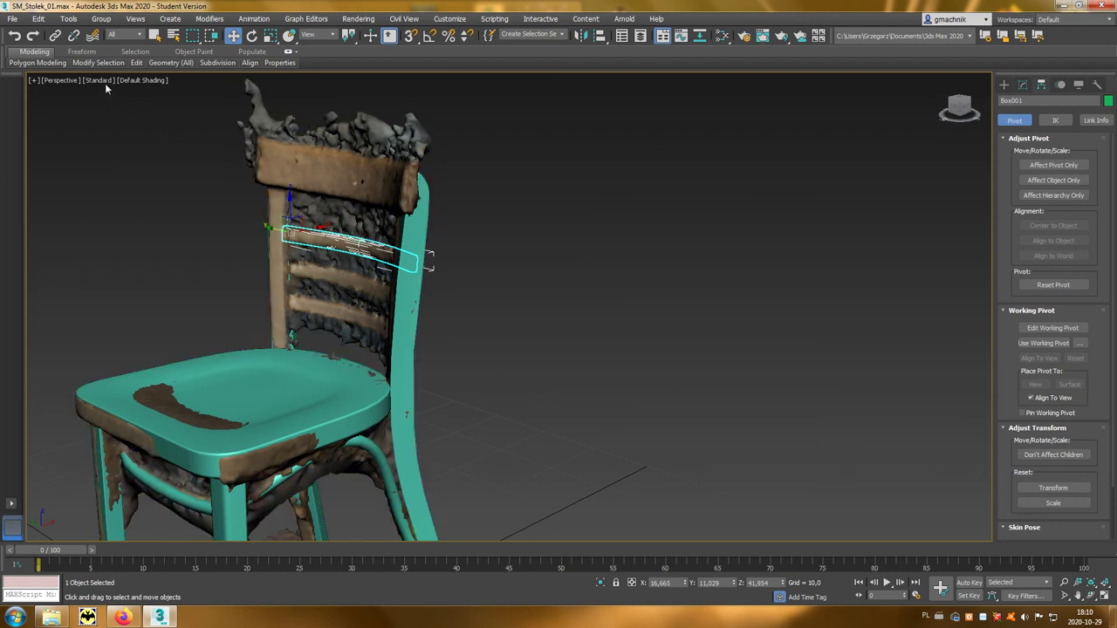
pyautogui.click(42, 21)
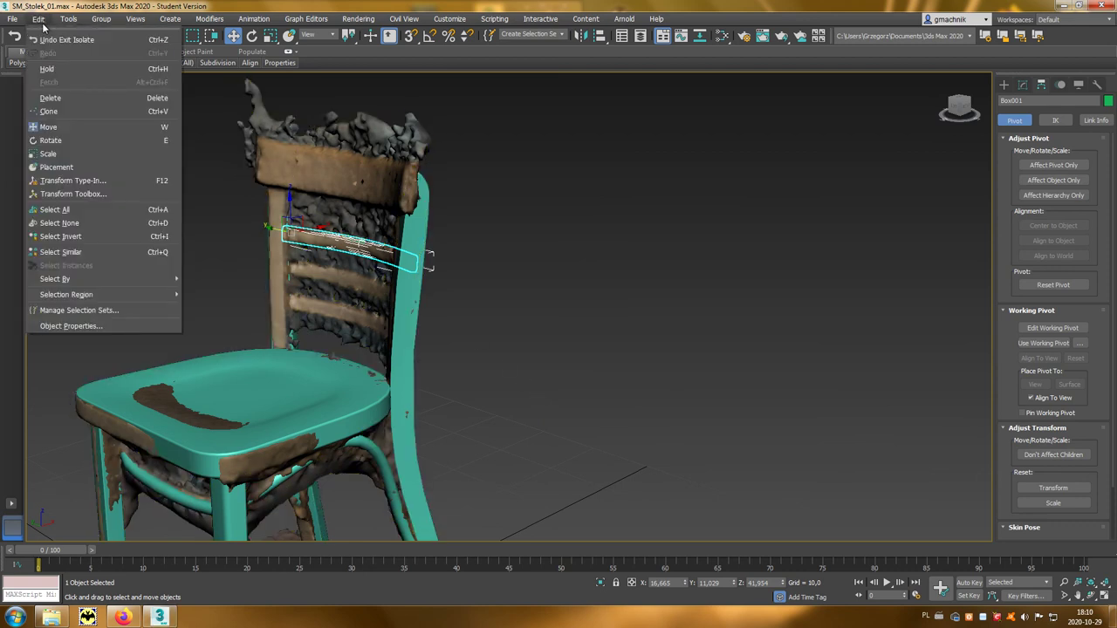
pyautogui.click(60, 115)
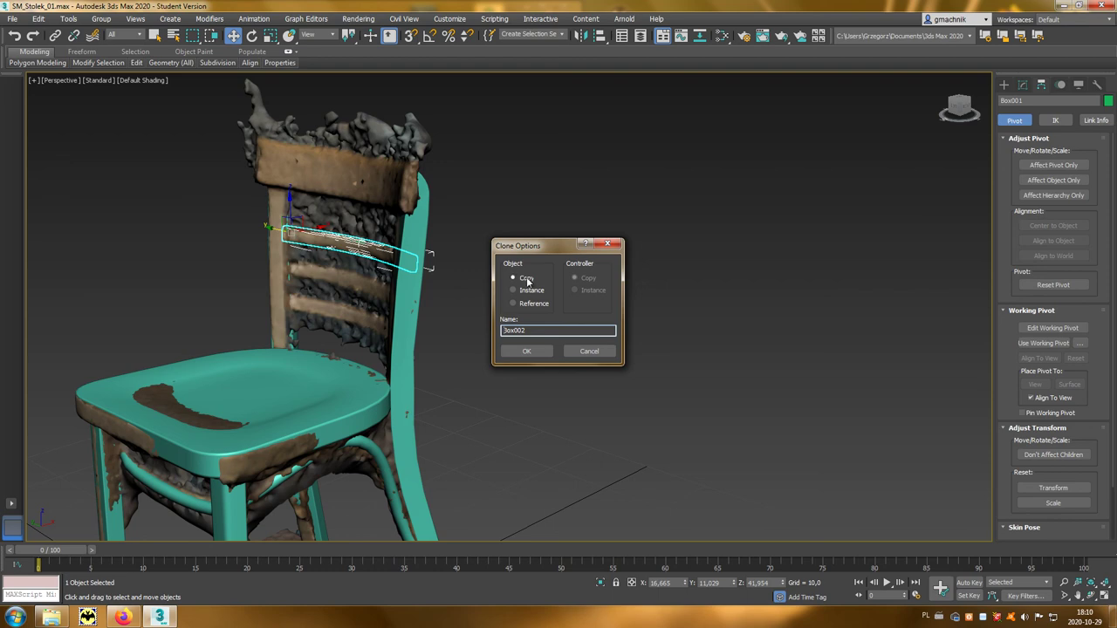
pyautogui.click(527, 351)
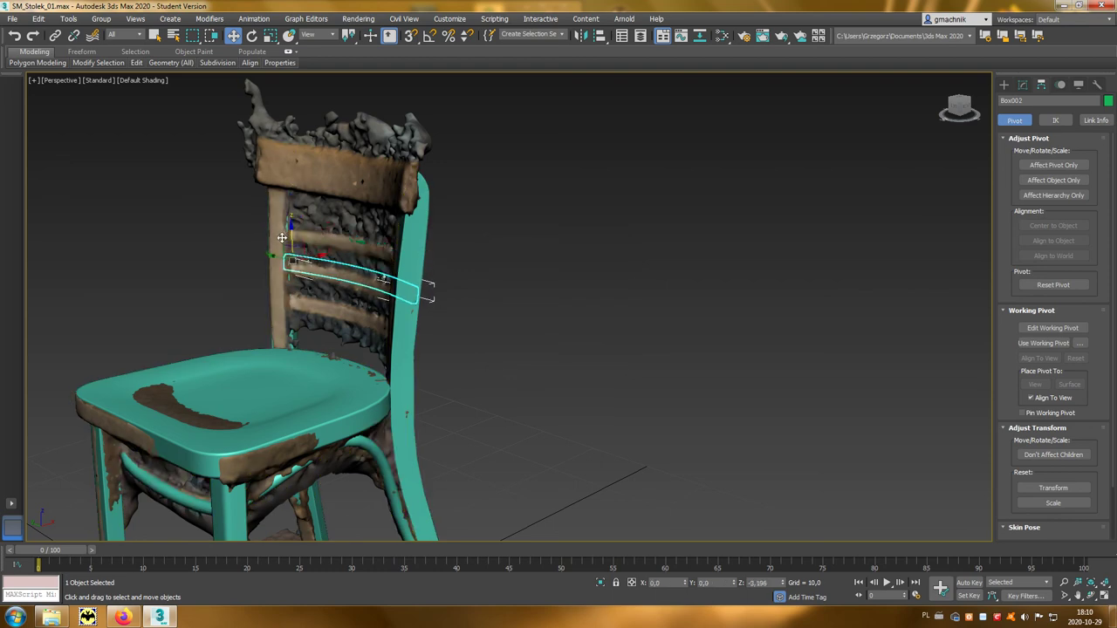
# - Hide Stolek01 in the Scene Explorer, then deselect the chair
pyautogui.keyDown('alt'); pyautogui.moveTo(445, 320); pyautogui.dragTo(430, 287, button='middle'); pyautogui.keyUp('alt')
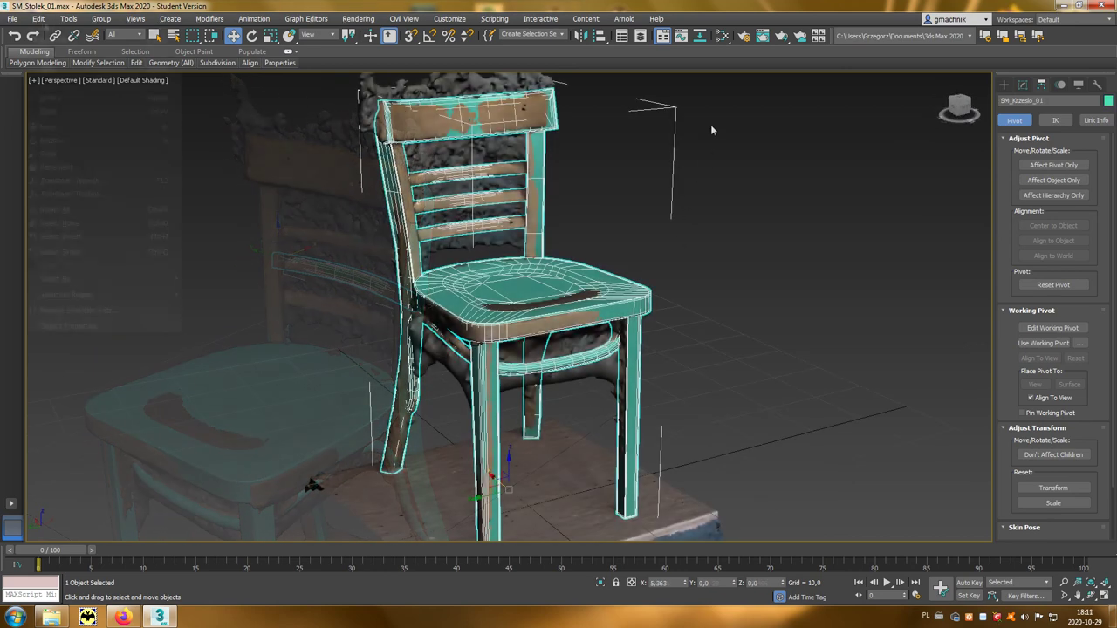
pyautogui.click(639, 36)
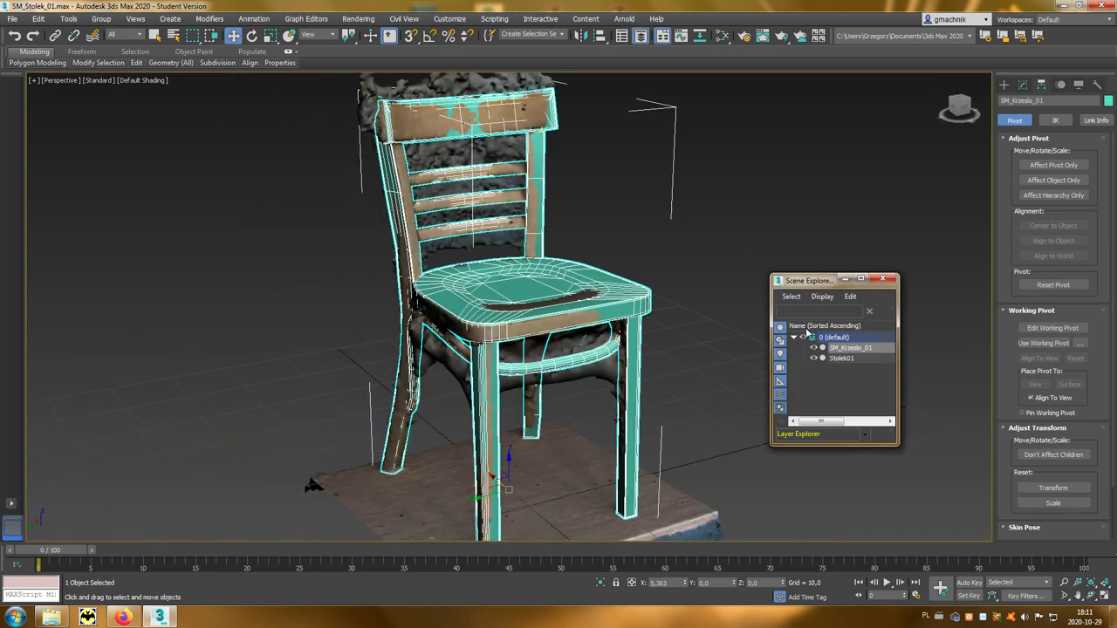
pyautogui.click(814, 359)
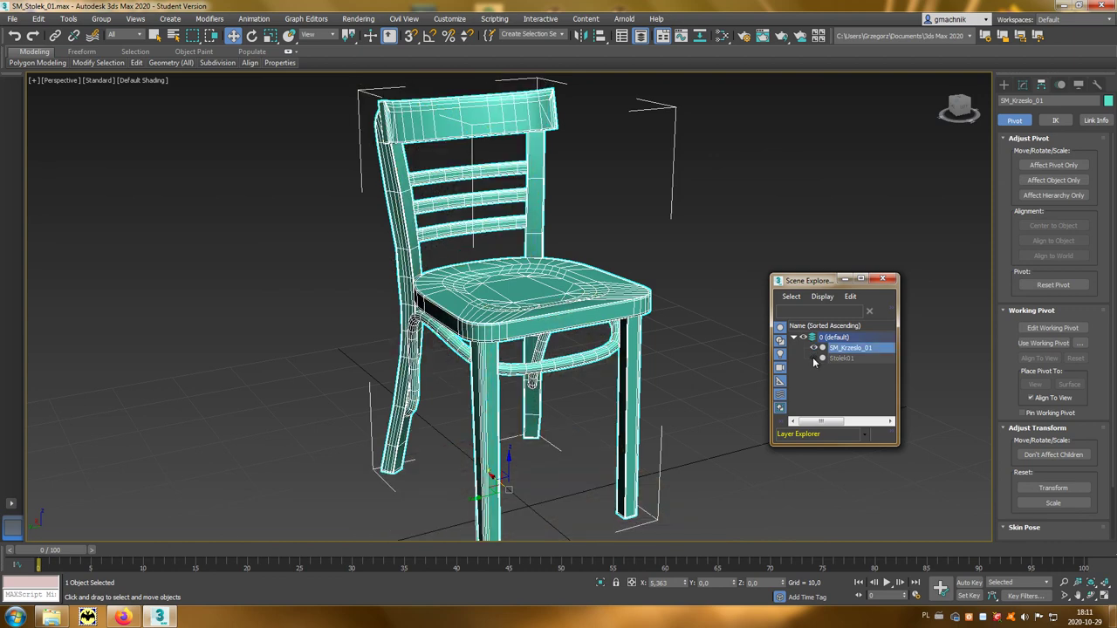
pyautogui.click(883, 279)
pyautogui.click(809, 296)
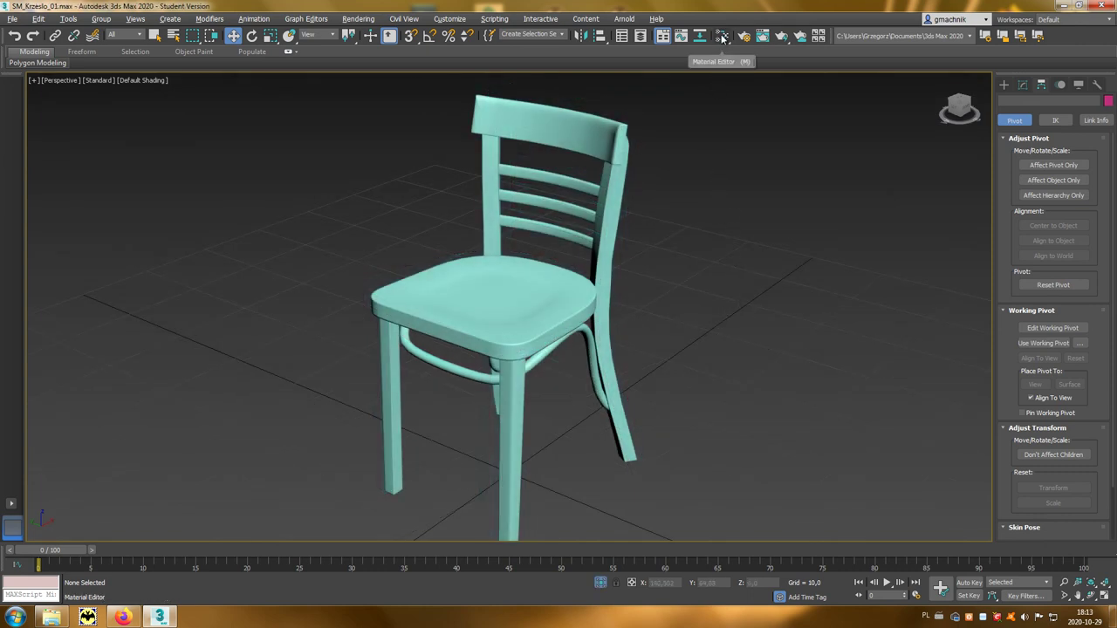
# - Wire T_Krzeslo_01_BC.tga into the Standard material's diffuse and assign it to the chair
pyautogui.click(722, 35)
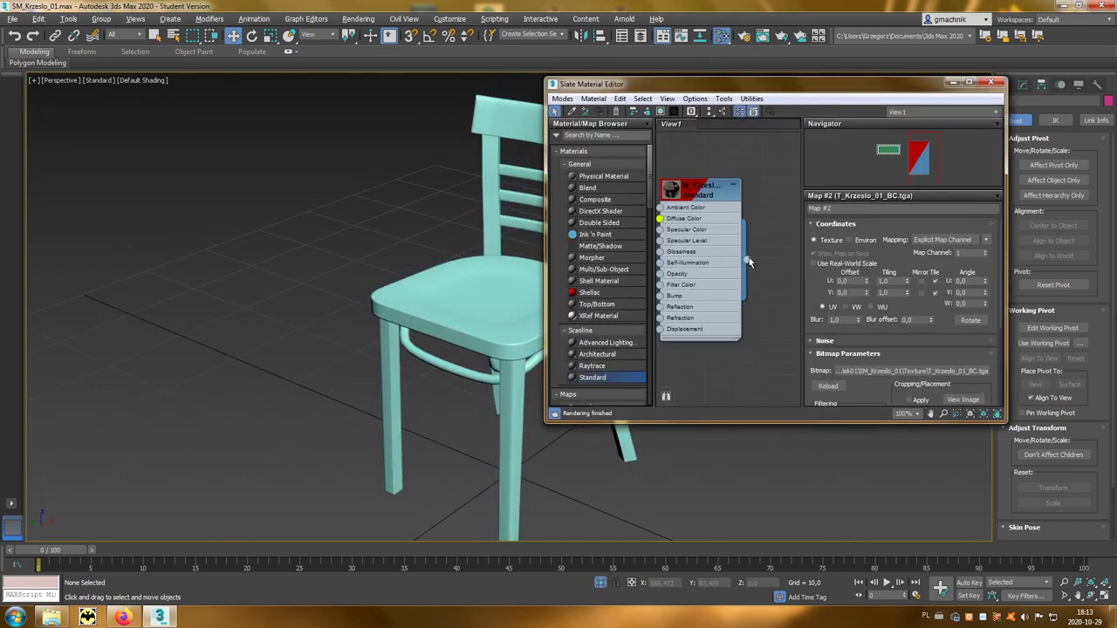
pyautogui.moveTo(748, 259); pyautogui.dragTo(661, 275)
pyautogui.click(487, 323)
pyautogui.click(991, 83)
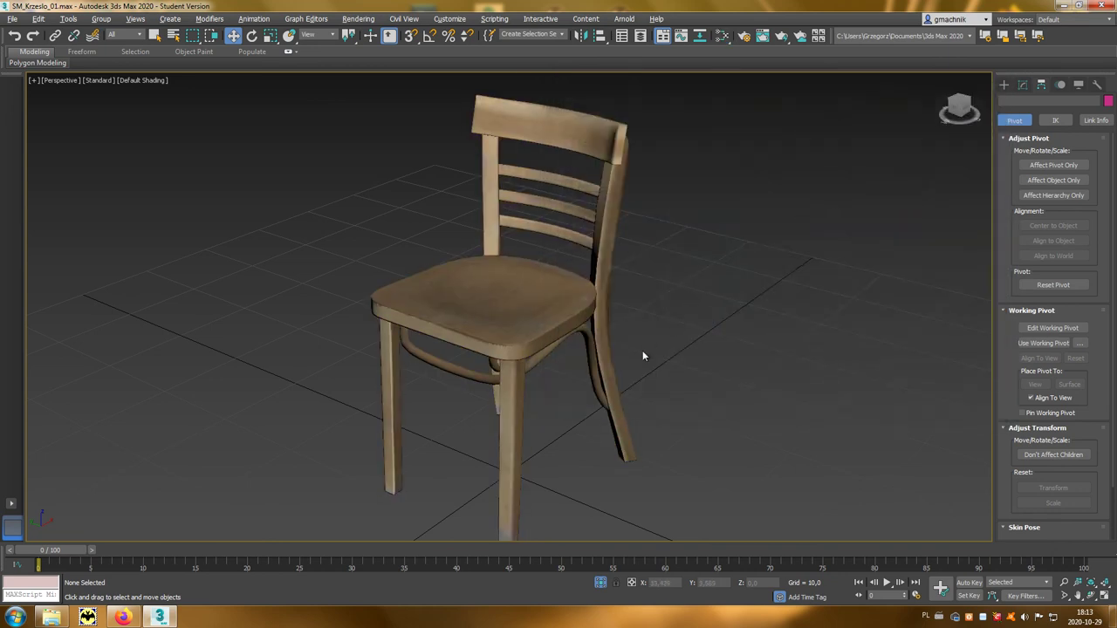
pyautogui.moveTo(644, 354)
pyautogui.keyDown('alt'); pyautogui.mouseDown(button='middle')
pyautogui.moveTo(733, 261)
pyautogui.moveTo(767, 367)
pyautogui.moveTo(760, 376)
pyautogui.moveTo(717, 363)
pyautogui.mouseUp(button='middle'); pyautogui.keyUp('alt')
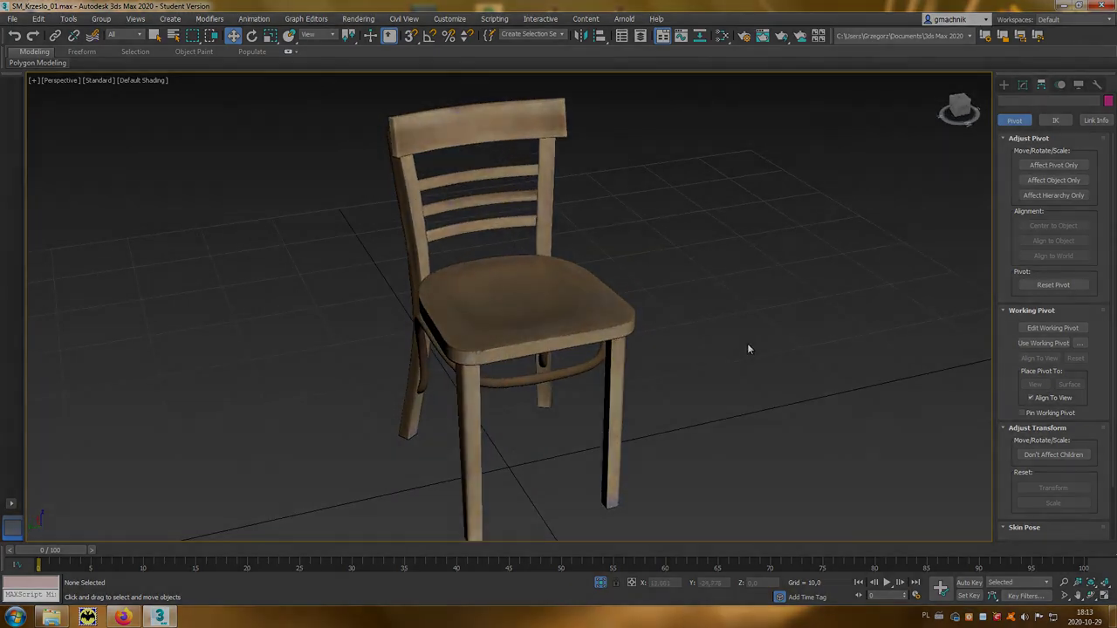